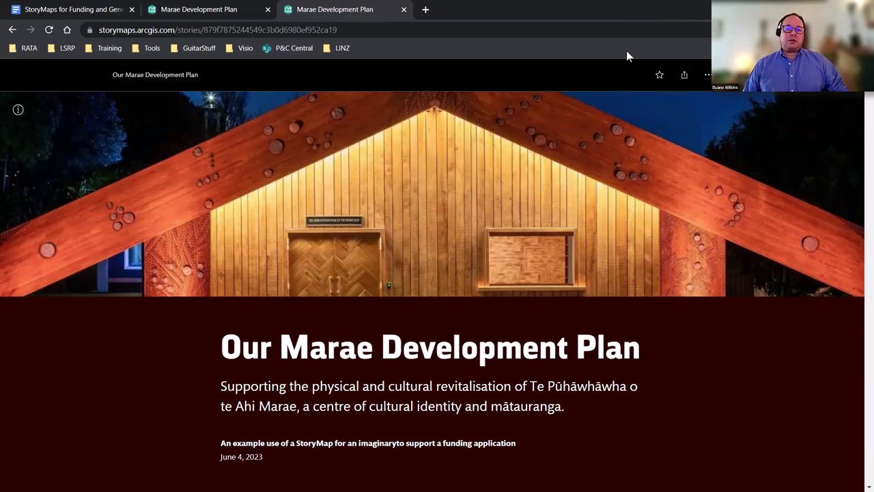
Step: Open the Personal ArcGIS Online Account link from the StoryMaps for Funding and General things document in Google Docs
{"action": "left_click", "coordinate": [87, 15]}
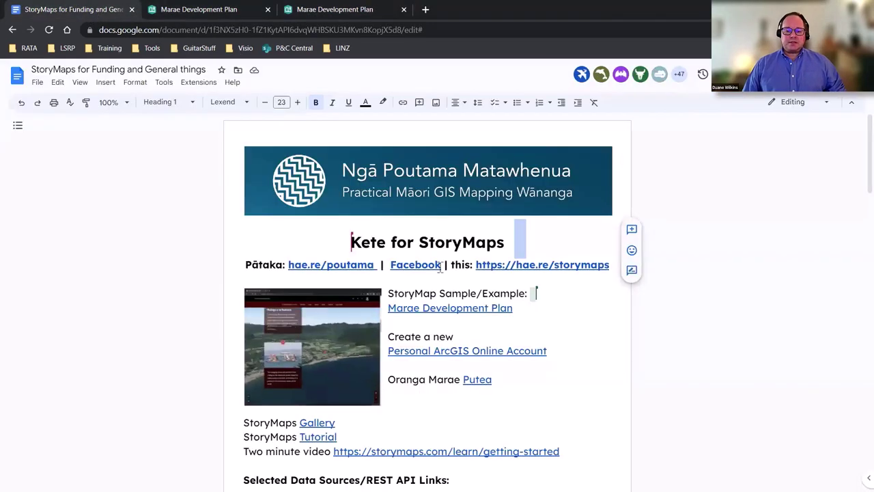
{"action": "scroll", "coordinate": [508, 261], "scroll_direction": "down", "scroll_amount": 1}
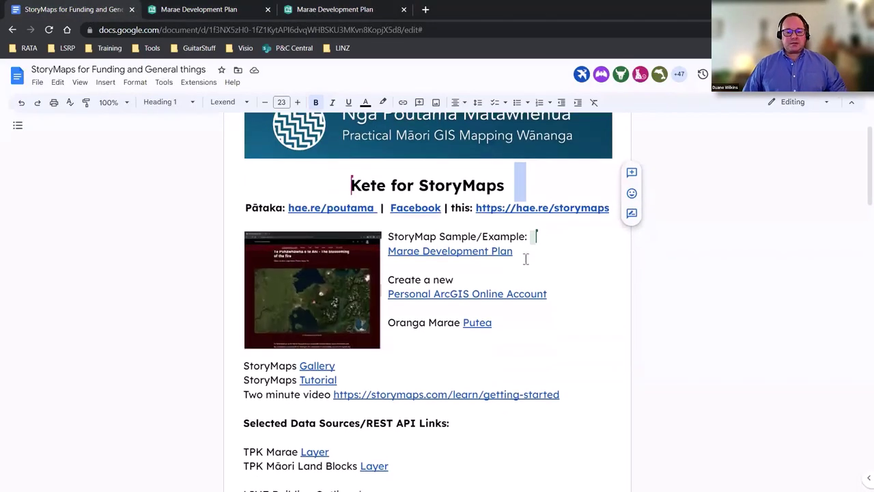
{"action": "scroll", "coordinate": [523, 257], "scroll_direction": "down", "scroll_amount": 1}
{"action": "left_click_drag", "start_coordinate": [534, 176], "coordinate": [536, 187]}
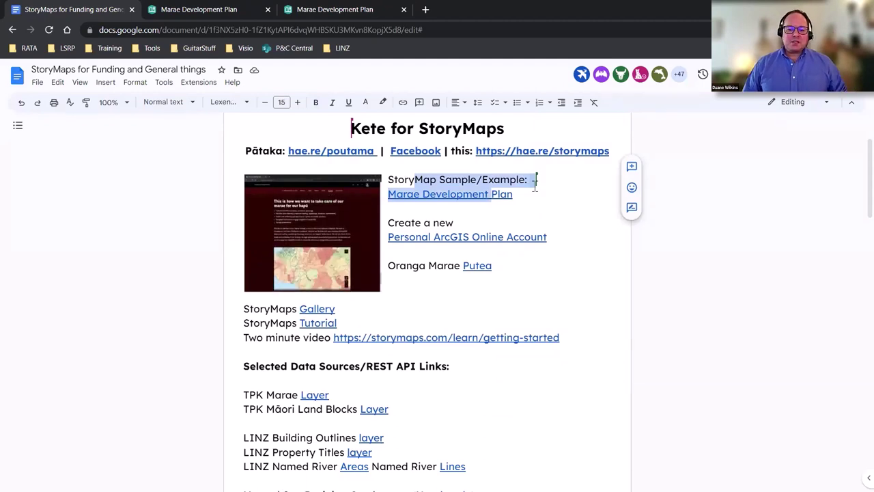
{"action": "left_click", "coordinate": [490, 236]}
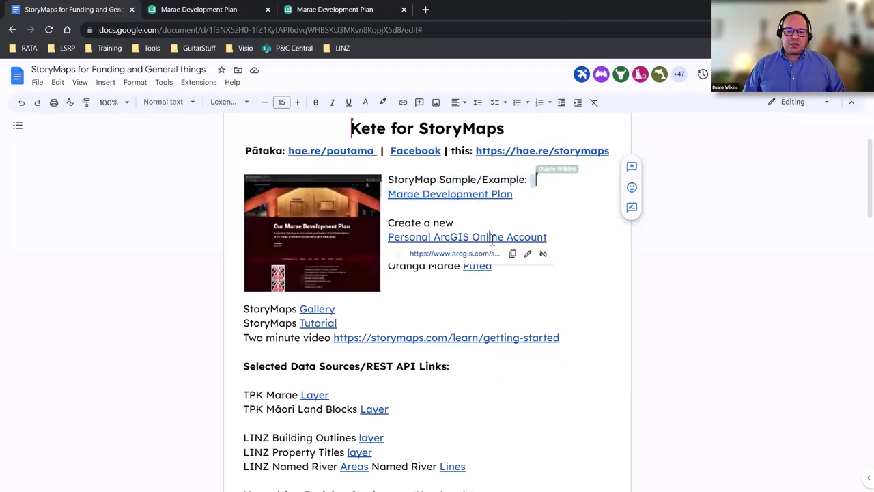
{"action": "left_click", "coordinate": [456, 255]}
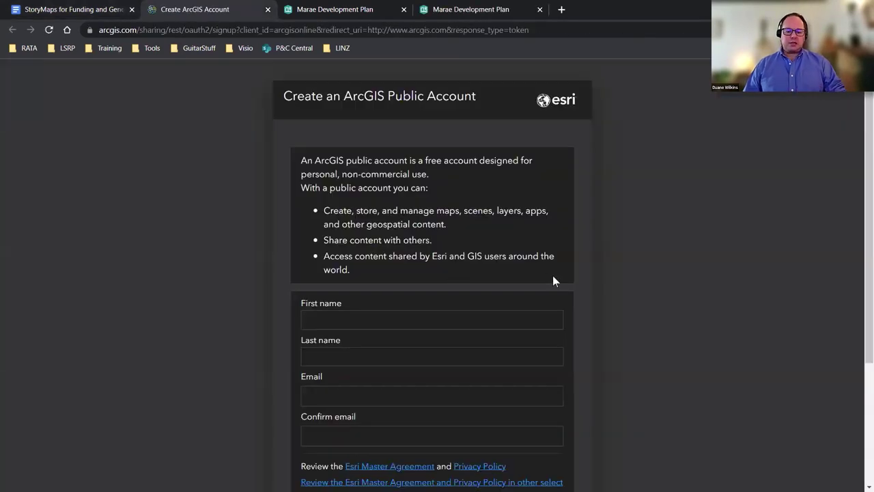
Step: Look over the ArcGIS public account sign-up form, including its personal detail fields, agreements and social login options
{"action": "scroll", "coordinate": [552, 276], "scroll_direction": "down", "scroll_amount": 2}
{"action": "scroll", "coordinate": [578, 310], "scroll_direction": "up", "scroll_amount": 1}
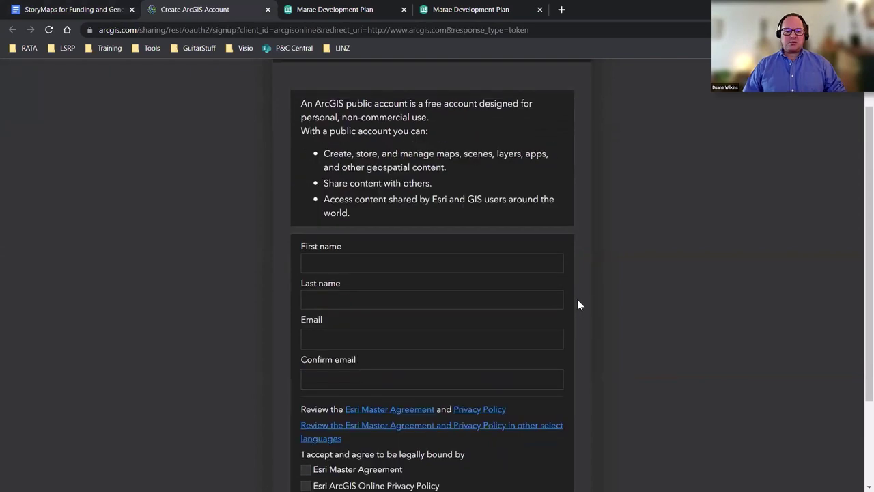
{"action": "scroll", "coordinate": [577, 303], "scroll_direction": "down", "scroll_amount": 2}
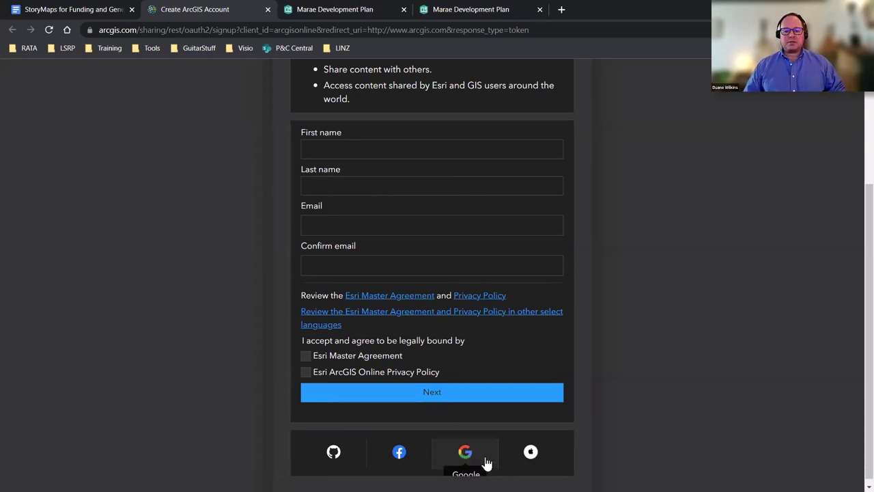
{"action": "scroll", "coordinate": [488, 465], "scroll_direction": "up", "scroll_amount": 1}
{"action": "scroll", "coordinate": [497, 457], "scroll_direction": "down", "scroll_amount": 2}
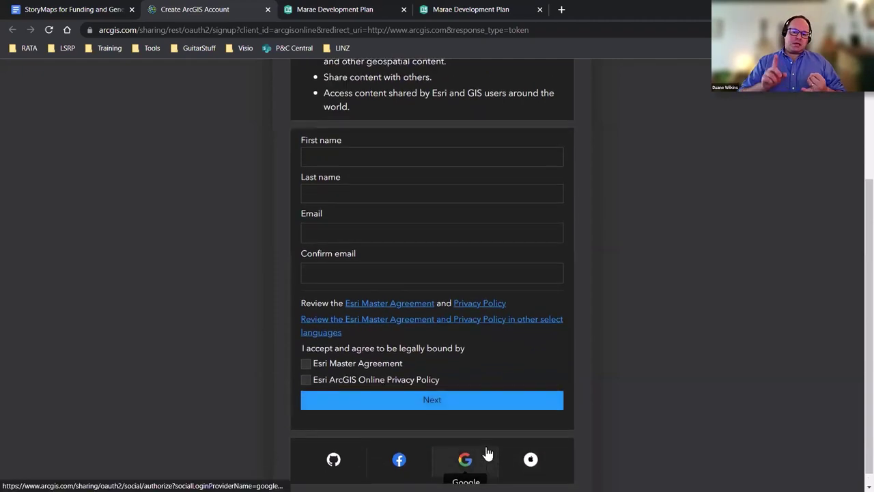
{"action": "scroll", "coordinate": [488, 453], "scroll_direction": "up", "scroll_amount": 3}
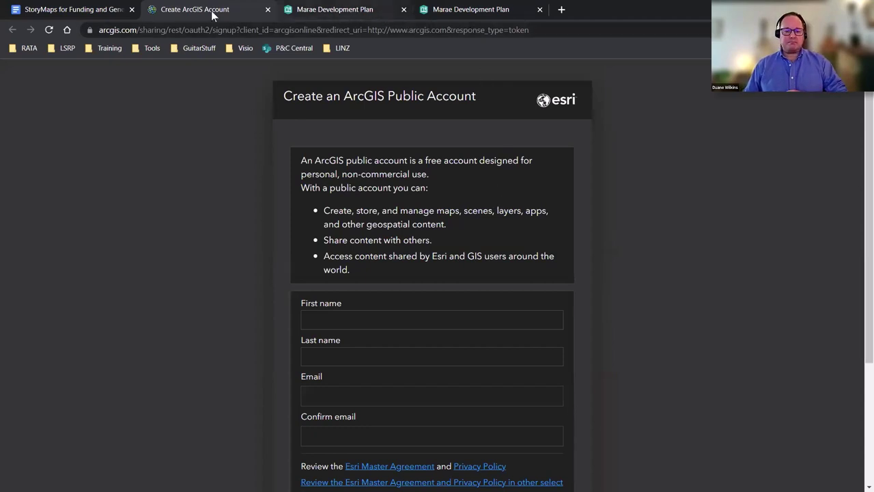
Step: Load the ArcGIS StoryMaps site, storymaps.arcgis.com, in place of the second open copy of the Marae Development Plan story
{"action": "left_click", "coordinate": [326, 11]}
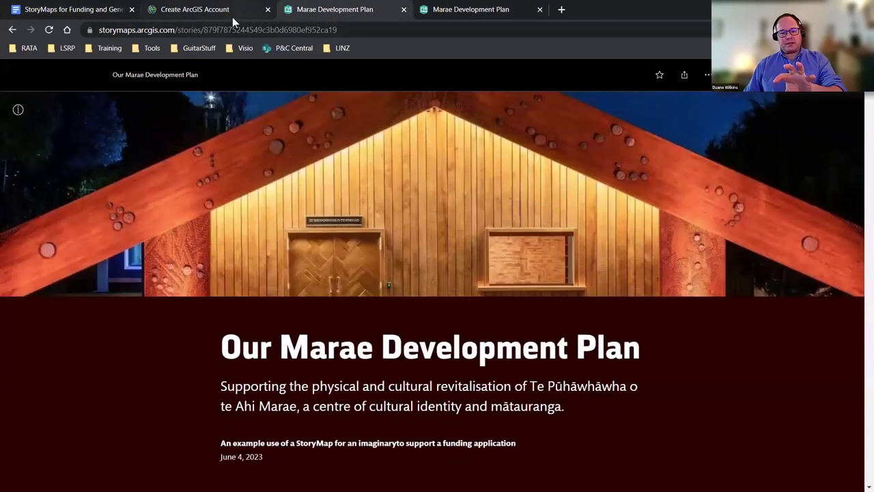
{"action": "left_click", "coordinate": [232, 17]}
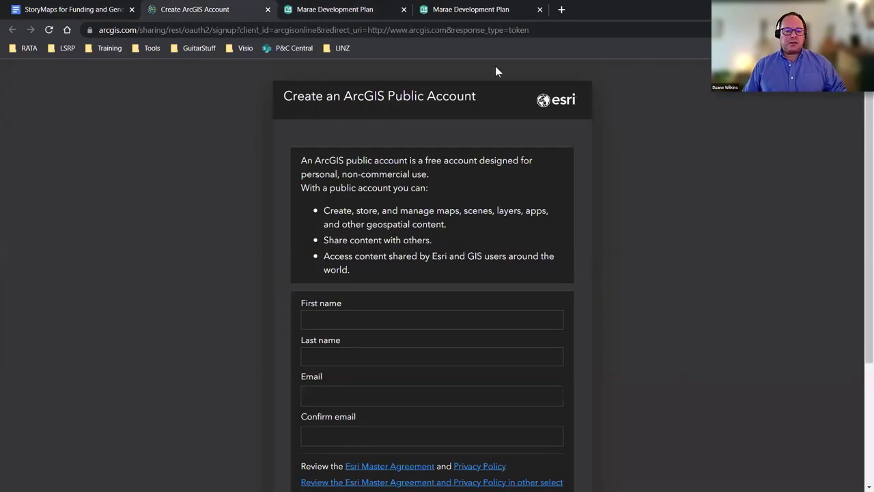
{"action": "left_click", "coordinate": [481, 9]}
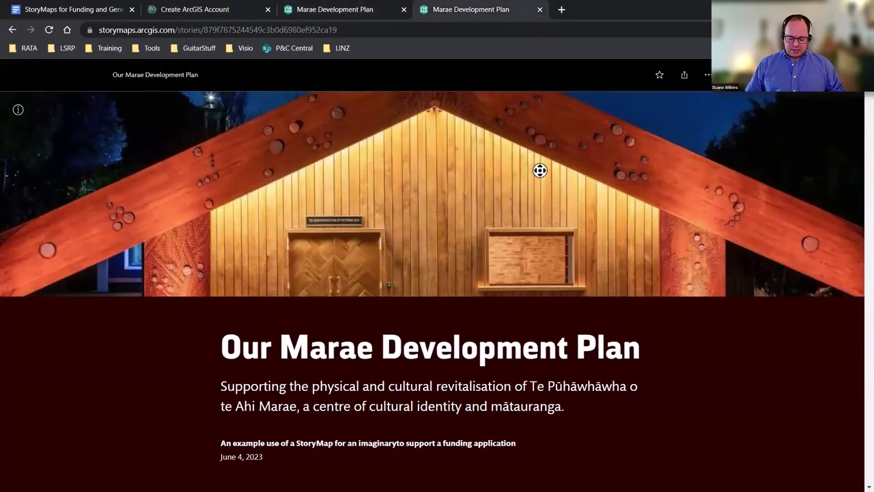
{"action": "left_click", "coordinate": [394, 29]}
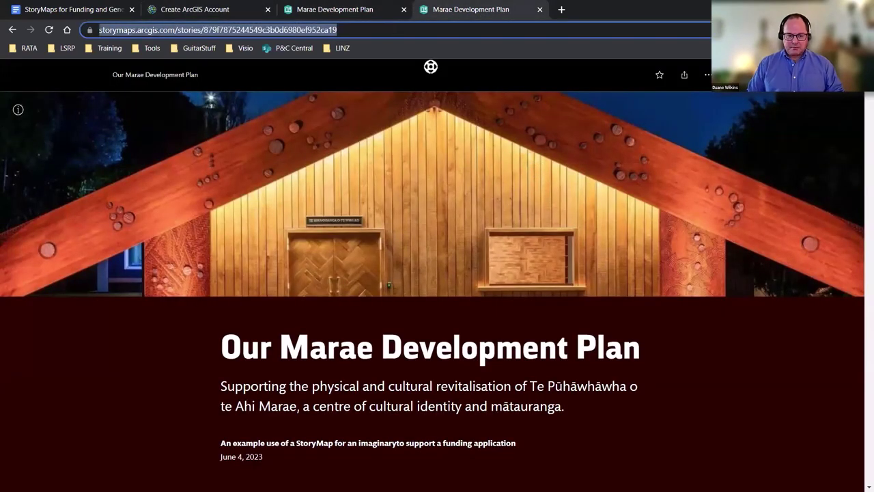
{"action": "type", "text": "storymaps"}
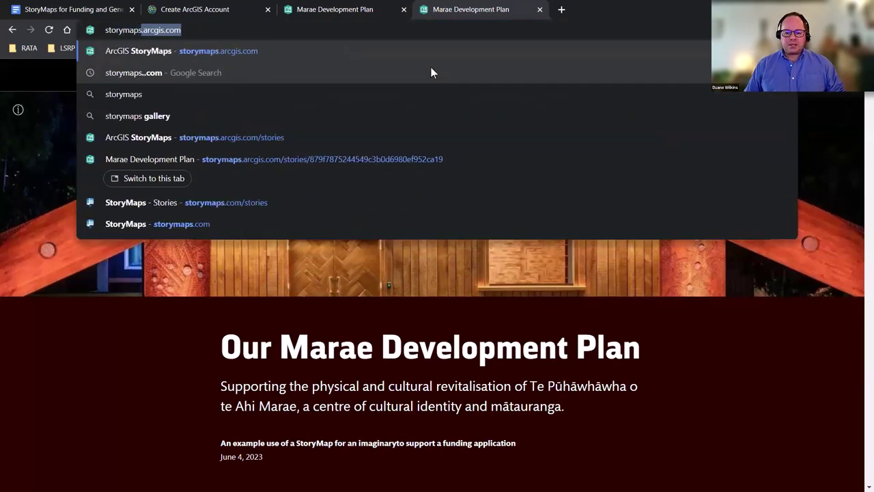
{"action": "key", "text": "Return"}
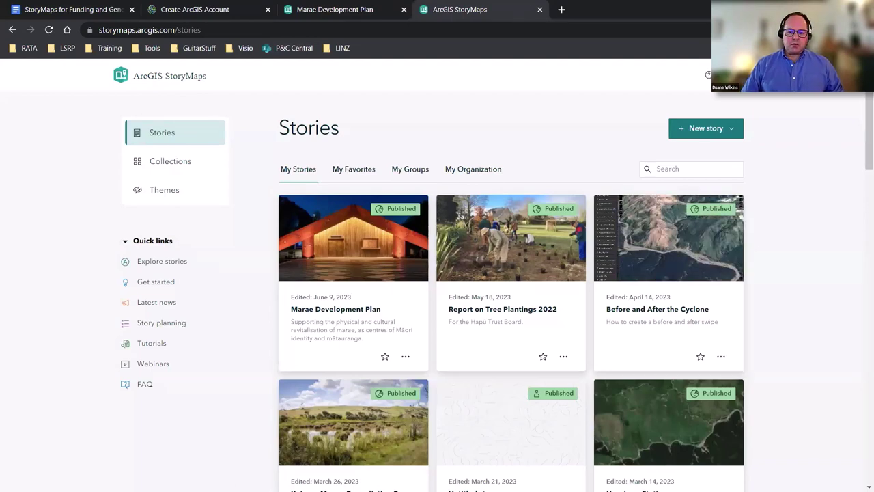
Step: Return to the StoryMaps document in Google Docs and open its Oranga Marae Putea link
{"action": "left_click", "coordinate": [85, 10]}
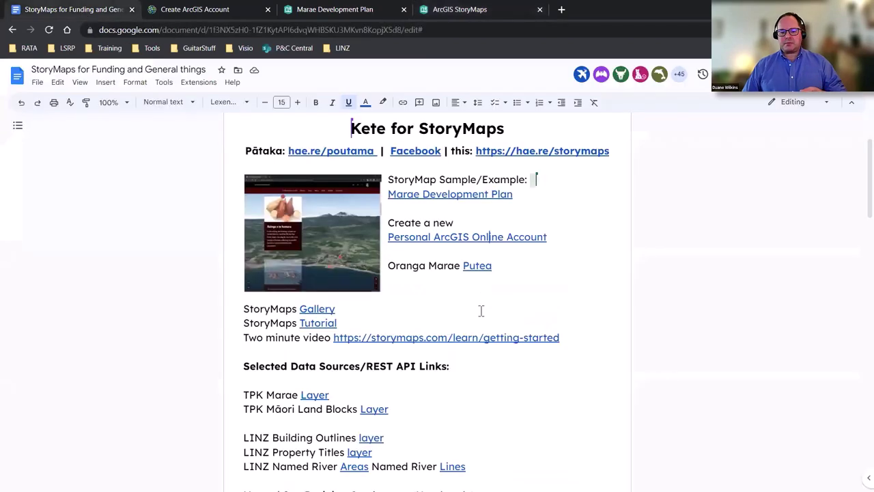
{"action": "left_click", "coordinate": [475, 265]}
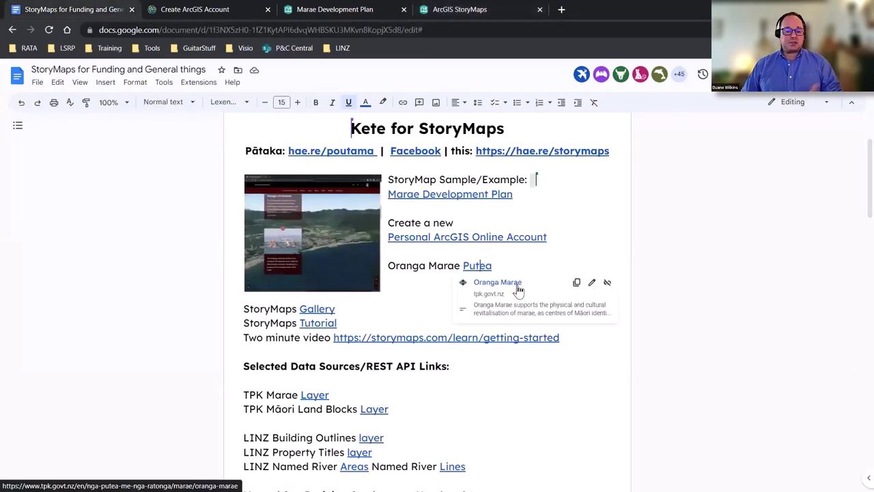
{"action": "left_click", "coordinate": [517, 290]}
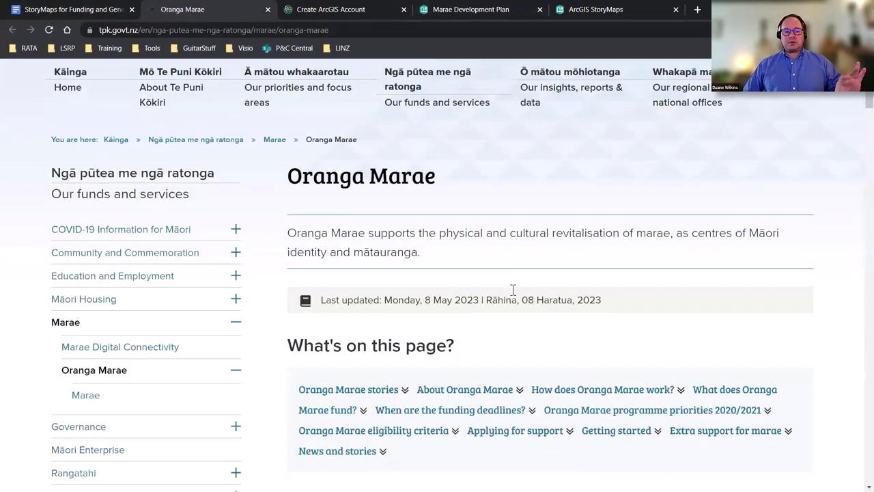
Step: Look over the Oranga Marae page's introduction, list of contents and marae stories
{"action": "scroll", "coordinate": [513, 289], "scroll_direction": "down", "scroll_amount": 2}
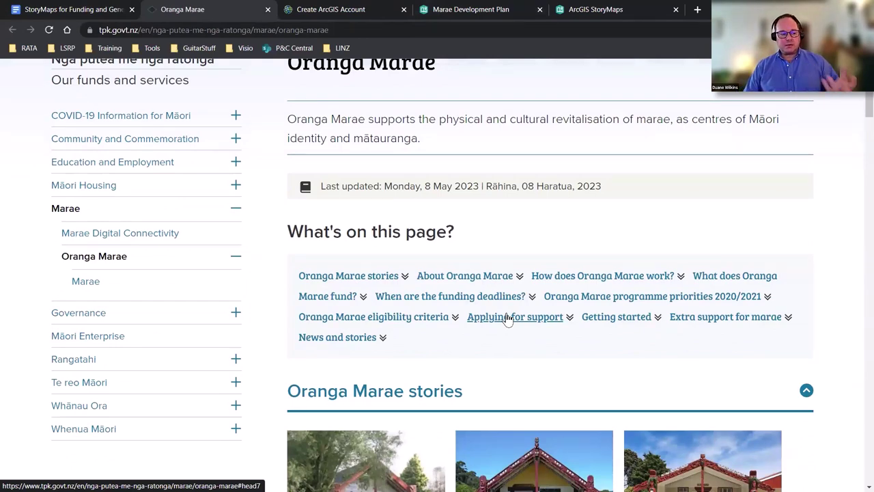
{"action": "scroll", "coordinate": [792, 332], "scroll_direction": "down", "scroll_amount": 1}
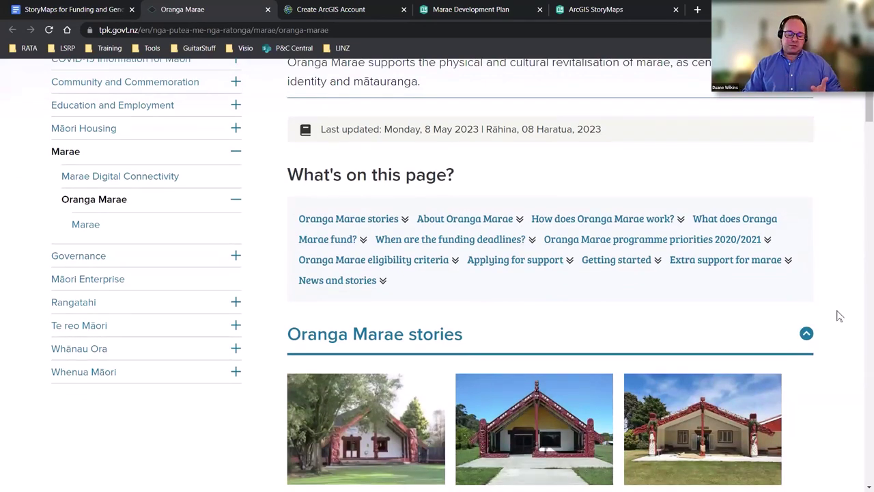
{"action": "scroll", "coordinate": [838, 319], "scroll_direction": "down", "scroll_amount": 1}
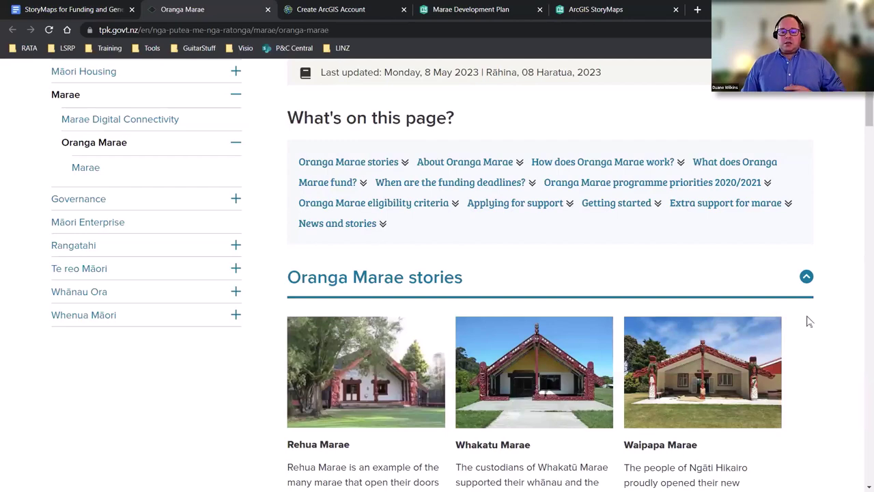
{"action": "scroll", "coordinate": [799, 327], "scroll_direction": "down", "scroll_amount": 2}
{"action": "scroll", "coordinate": [786, 368], "scroll_direction": "up", "scroll_amount": 5}
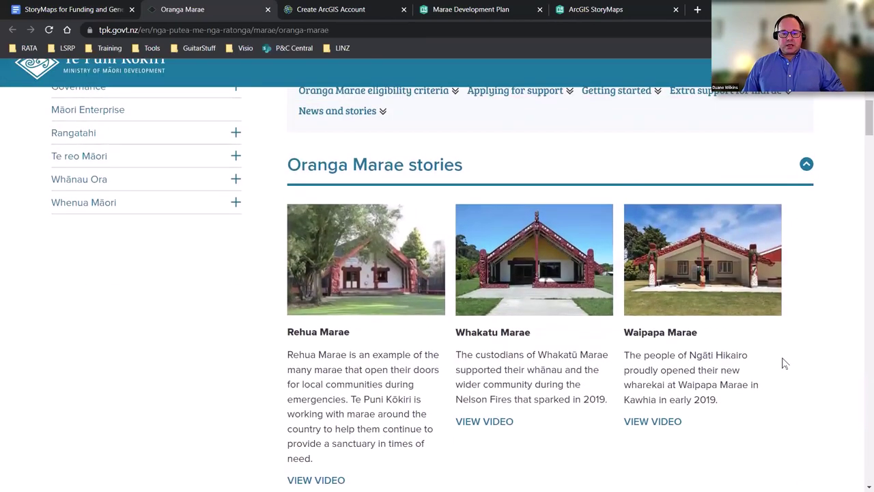
{"action": "scroll", "coordinate": [785, 365], "scroll_direction": "down", "scroll_amount": 1}
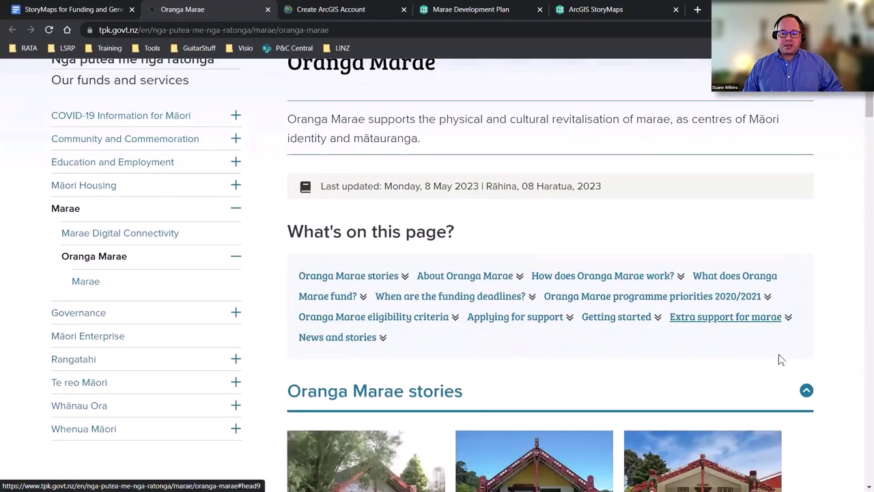
{"action": "scroll", "coordinate": [828, 239], "scroll_direction": "down", "scroll_amount": 2}
Step: Review the Oranga Marae sections on the programme, what it funds, funding deadlines, programme priorities and applying for support
{"action": "scroll", "coordinate": [828, 239], "scroll_direction": "down", "scroll_amount": 8}
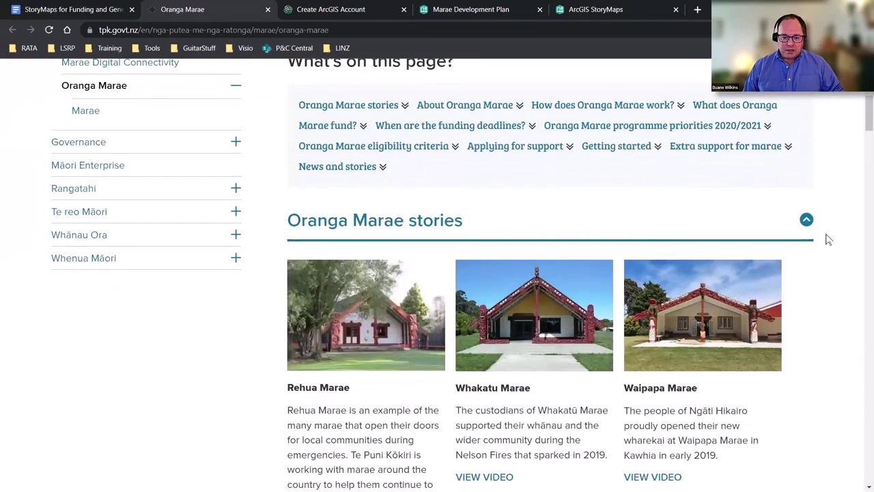
{"action": "scroll", "coordinate": [828, 249], "scroll_direction": "down", "scroll_amount": 7}
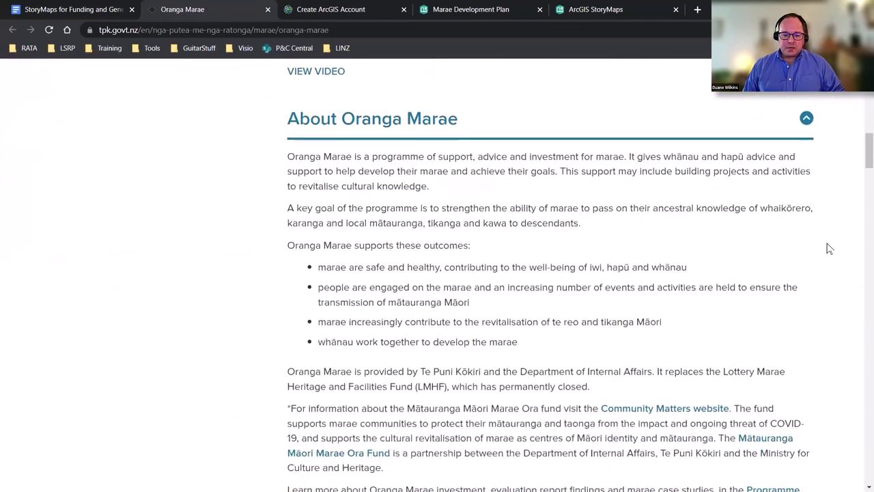
{"action": "scroll", "coordinate": [804, 249], "scroll_direction": "down", "scroll_amount": 7}
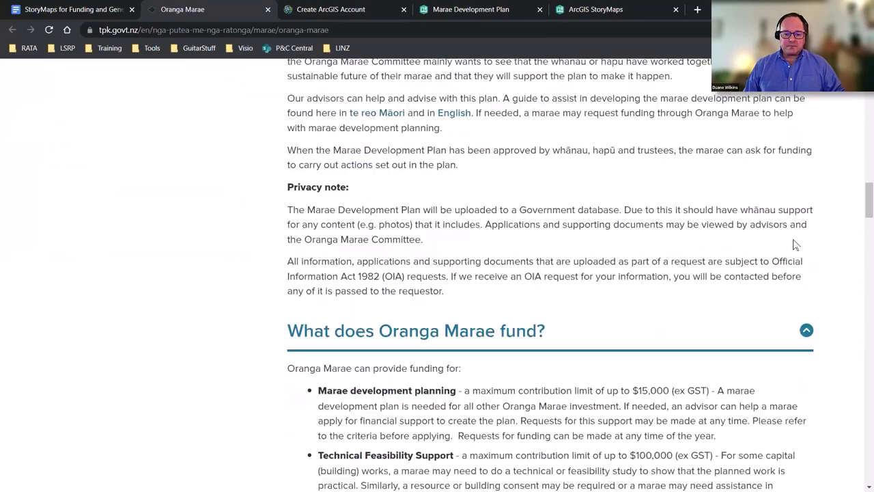
{"action": "scroll", "coordinate": [784, 239], "scroll_direction": "down", "scroll_amount": 6}
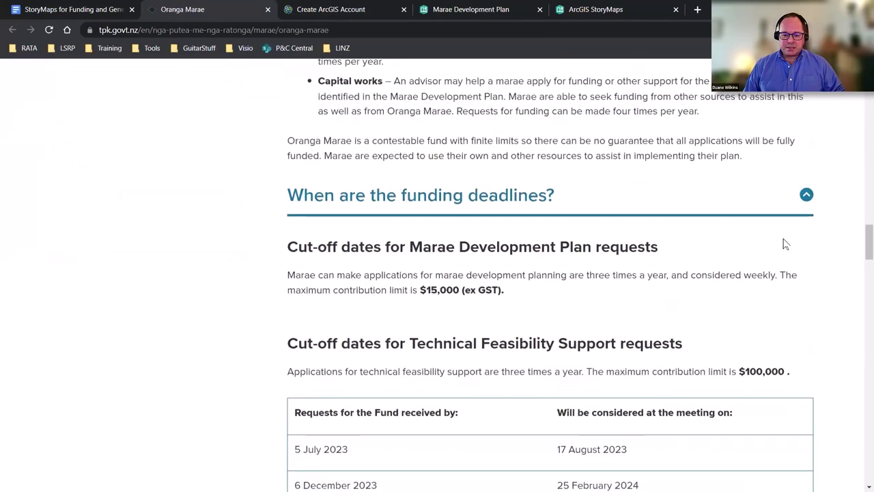
{"action": "scroll", "coordinate": [783, 247], "scroll_direction": "down", "scroll_amount": 6}
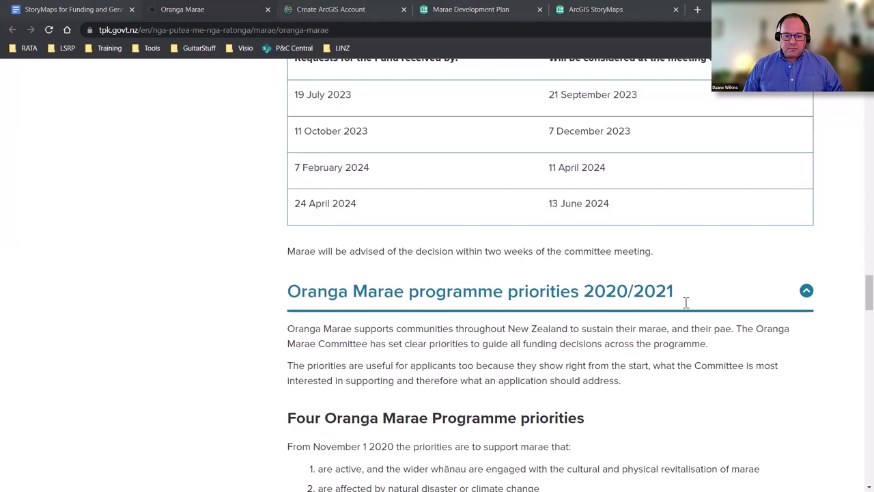
{"action": "scroll", "coordinate": [599, 349], "scroll_direction": "down", "scroll_amount": 2}
{"action": "scroll", "coordinate": [598, 348], "scroll_direction": "down", "scroll_amount": 10}
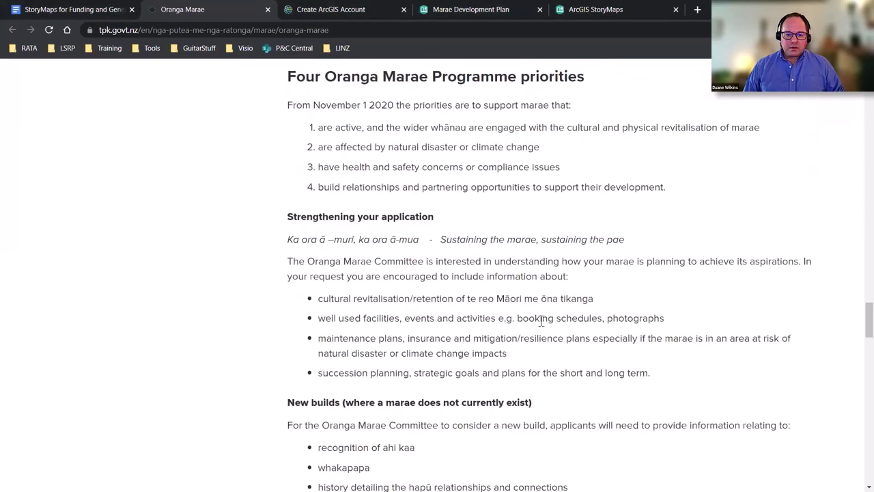
{"action": "scroll", "coordinate": [541, 321], "scroll_direction": "down", "scroll_amount": 5}
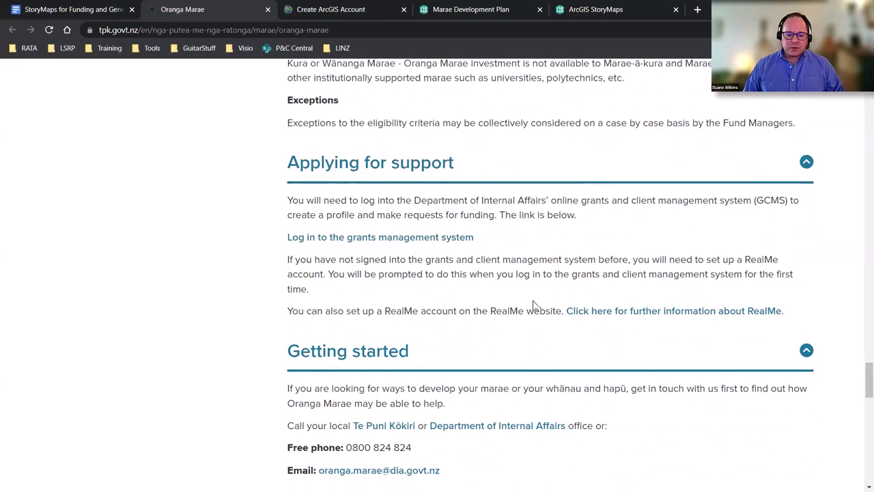
Step: Skim the getting started, extra support and related news sections, and return to the start of the Oranga Marae page
{"action": "scroll", "coordinate": [571, 312], "scroll_direction": "down", "scroll_amount": 3}
{"action": "scroll", "coordinate": [505, 287], "scroll_direction": "down", "scroll_amount": 1}
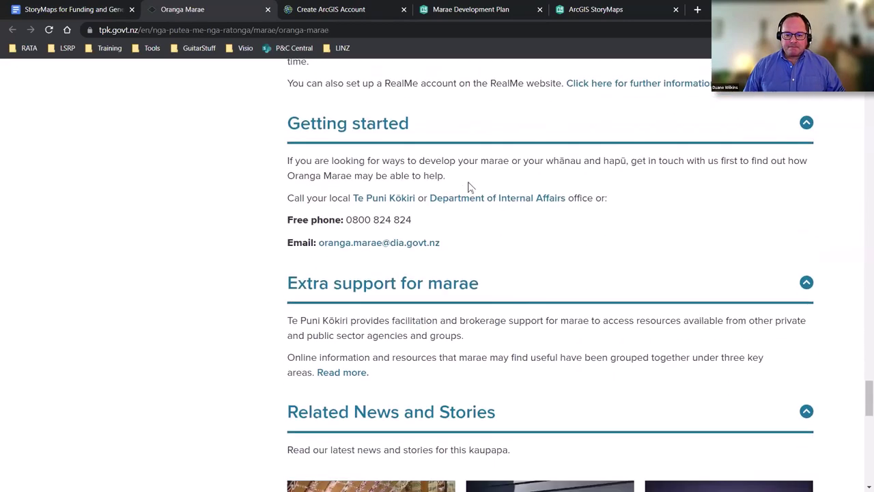
{"action": "scroll", "coordinate": [600, 280], "scroll_direction": "down", "scroll_amount": 2}
{"action": "scroll", "coordinate": [599, 300], "scroll_direction": "down", "scroll_amount": 2}
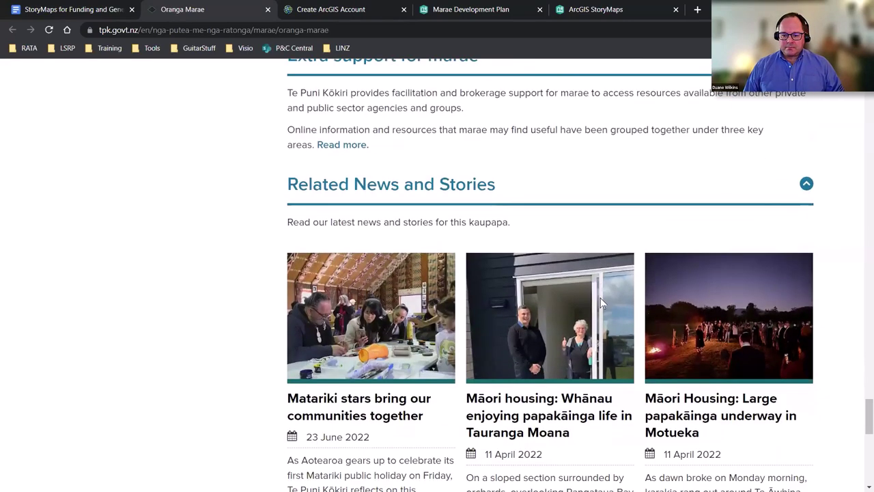
{"action": "scroll", "coordinate": [601, 303], "scroll_direction": "down", "scroll_amount": 2}
{"action": "scroll", "coordinate": [614, 307], "scroll_direction": "down", "scroll_amount": 3}
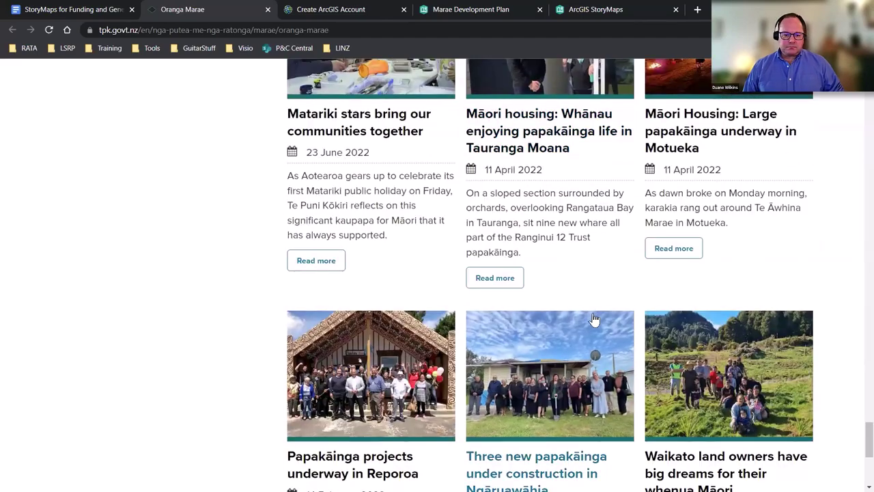
{"action": "scroll", "coordinate": [683, 329], "scroll_direction": "down", "scroll_amount": 3}
{"action": "scroll", "coordinate": [684, 331], "scroll_direction": "up", "scroll_amount": 20}
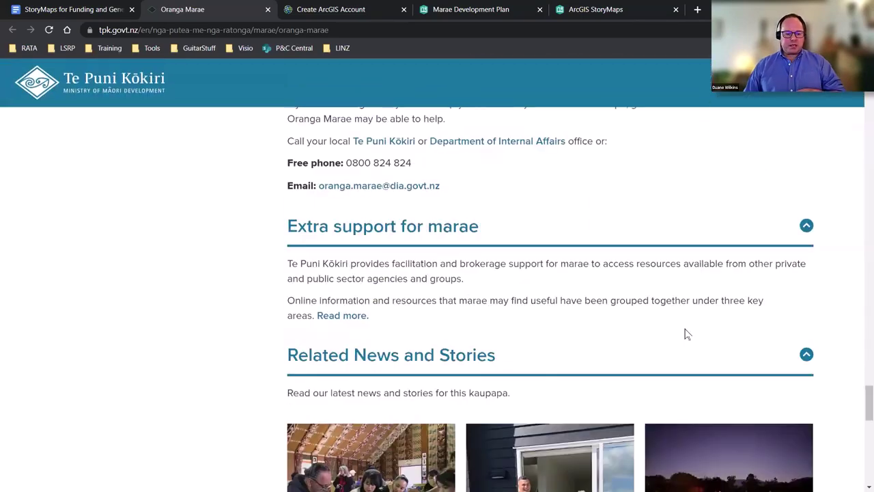
{"action": "scroll", "coordinate": [687, 334], "scroll_direction": "up", "scroll_amount": 15}
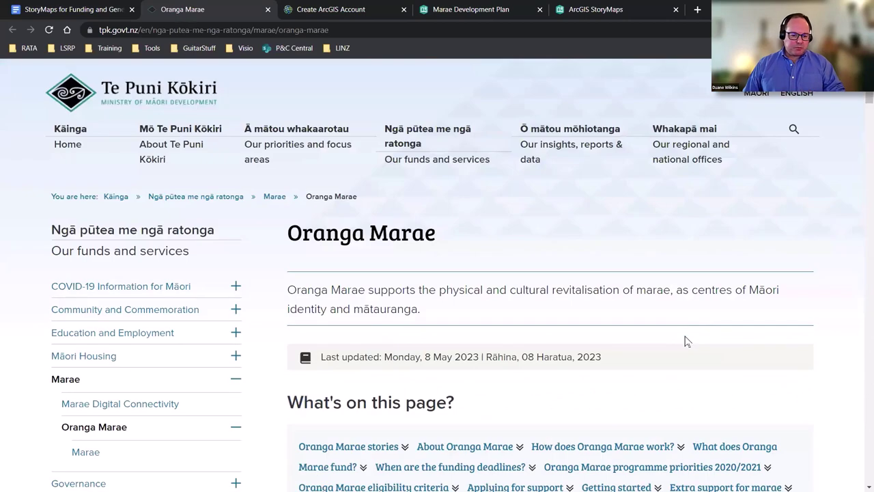
Step: Open the Marae page listed under Oranga Marae and skim its introduction and its description of what a marae is
{"action": "scroll", "coordinate": [661, 353], "scroll_direction": "down", "scroll_amount": 2}
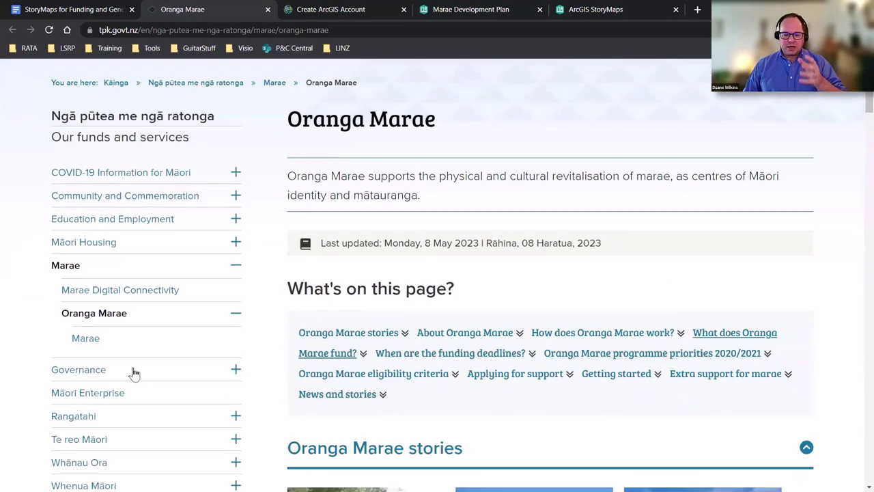
{"action": "left_click", "coordinate": [92, 341]}
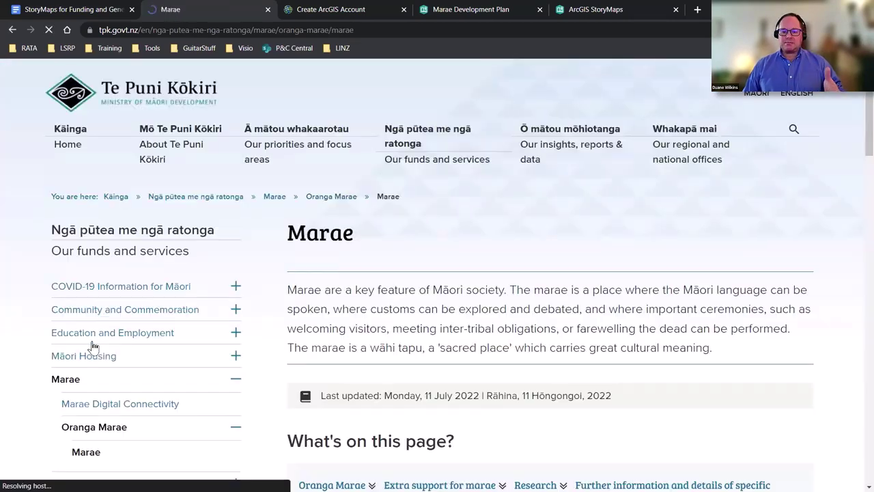
{"action": "scroll", "coordinate": [589, 349], "scroll_direction": "down", "scroll_amount": 2}
{"action": "scroll", "coordinate": [589, 349], "scroll_direction": "down", "scroll_amount": 4}
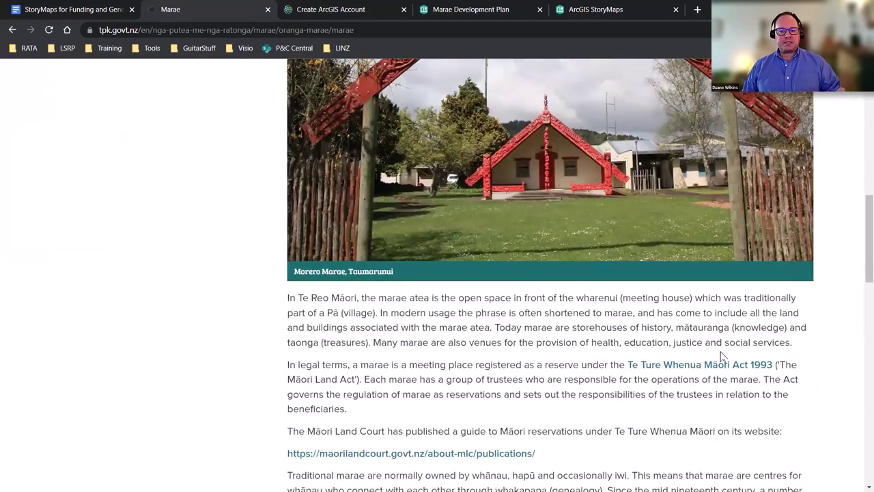
Step: In the example Marae Development Plan StoryMap, look over the opening sections and highlight the bullet list in the Kaitiaki section
{"action": "left_click", "coordinate": [490, 10]}
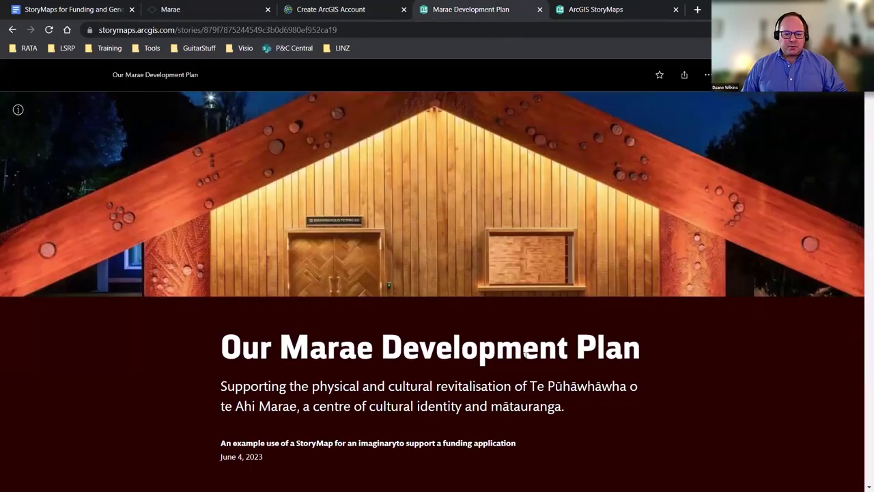
{"action": "scroll", "coordinate": [522, 343], "scroll_direction": "down", "scroll_amount": 3}
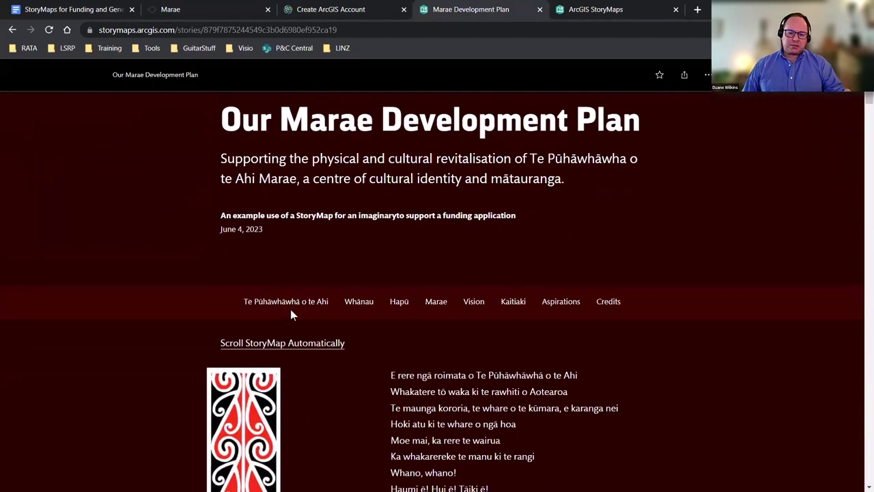
{"action": "scroll", "coordinate": [413, 360], "scroll_direction": "down", "scroll_amount": 8}
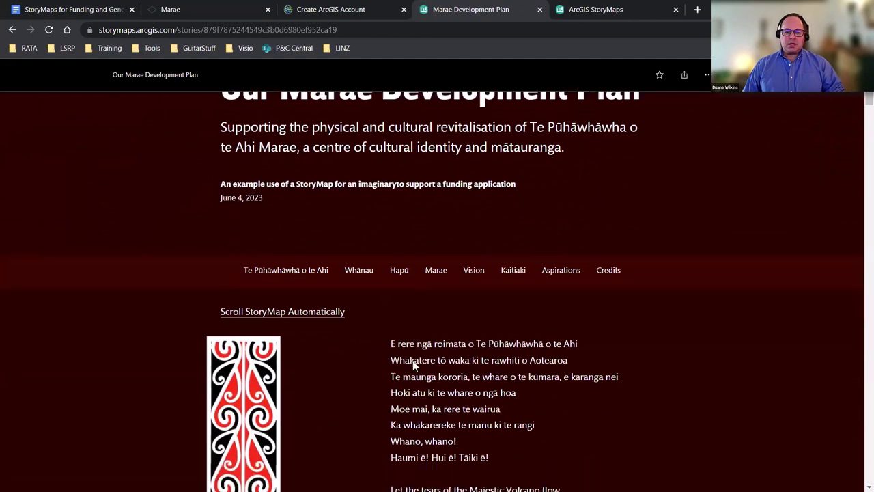
{"action": "scroll", "coordinate": [414, 358], "scroll_direction": "down", "scroll_amount": 5}
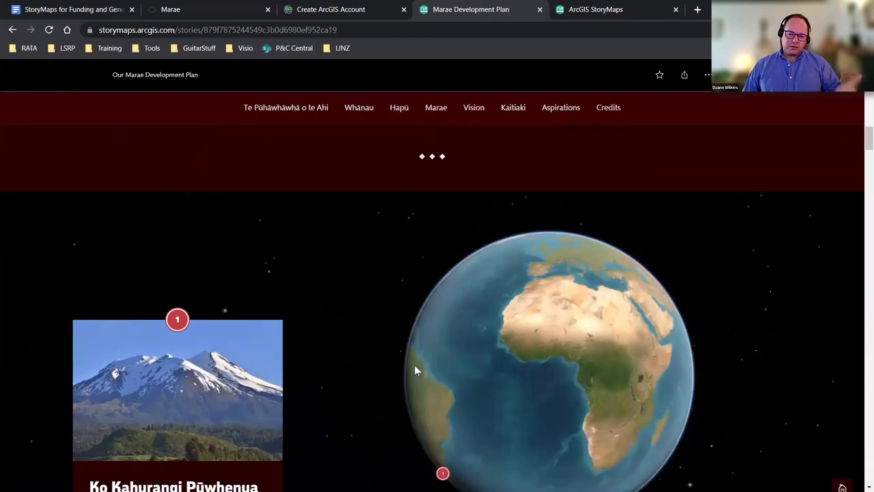
{"action": "scroll", "coordinate": [456, 351], "scroll_direction": "up", "scroll_amount": 5}
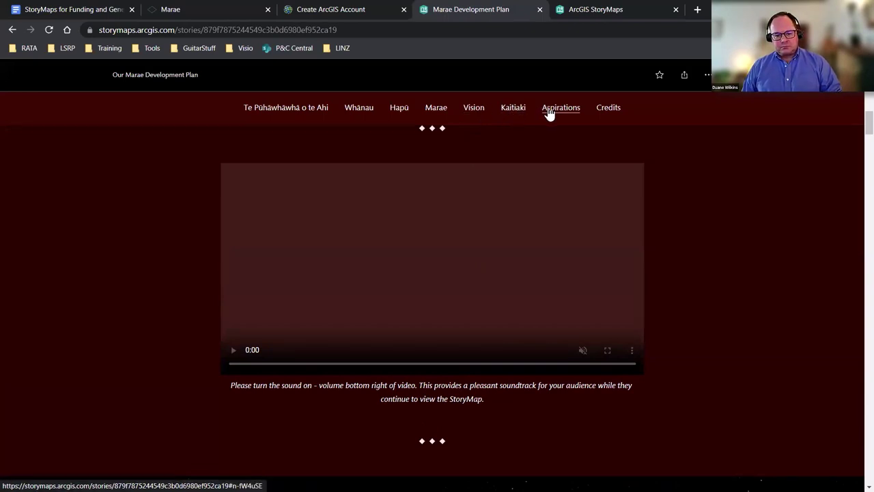
{"action": "left_click", "coordinate": [513, 111]}
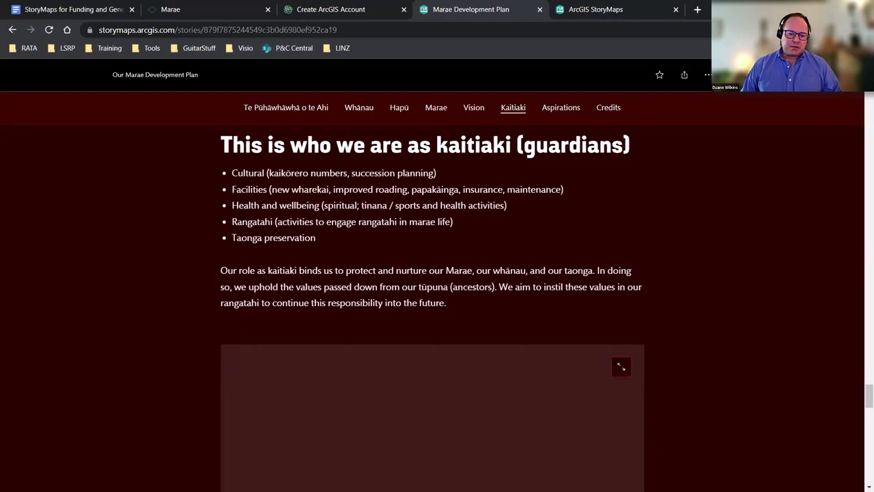
{"action": "left_click_drag", "start_coordinate": [243, 173], "coordinate": [324, 239]}
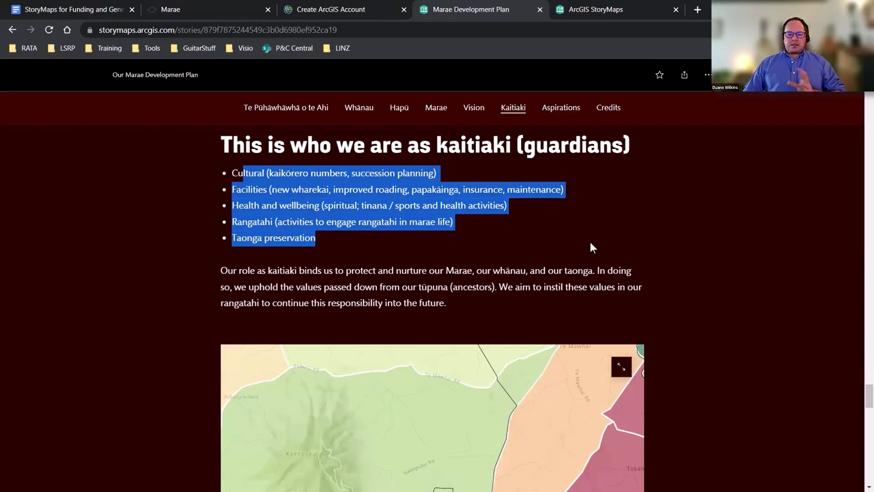
Step: Create a new story from scratch in ArcGIS StoryMaps
{"action": "left_click", "coordinate": [593, 9]}
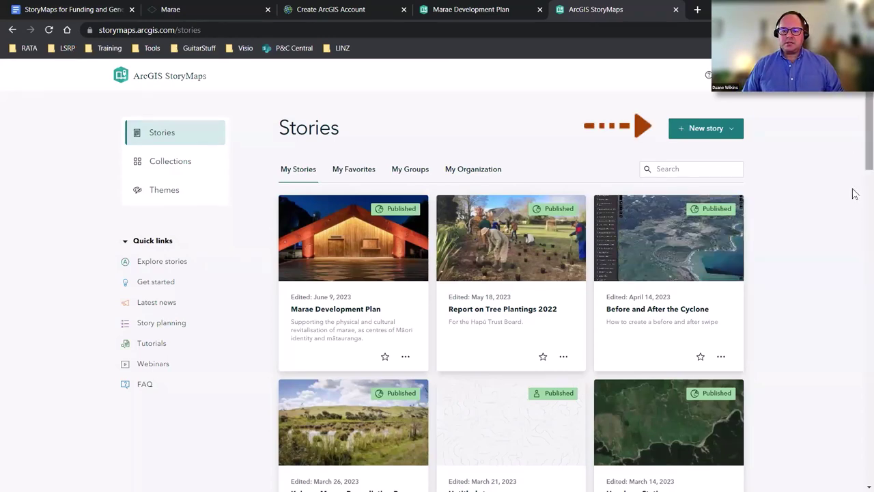
{"action": "left_click", "coordinate": [710, 130]}
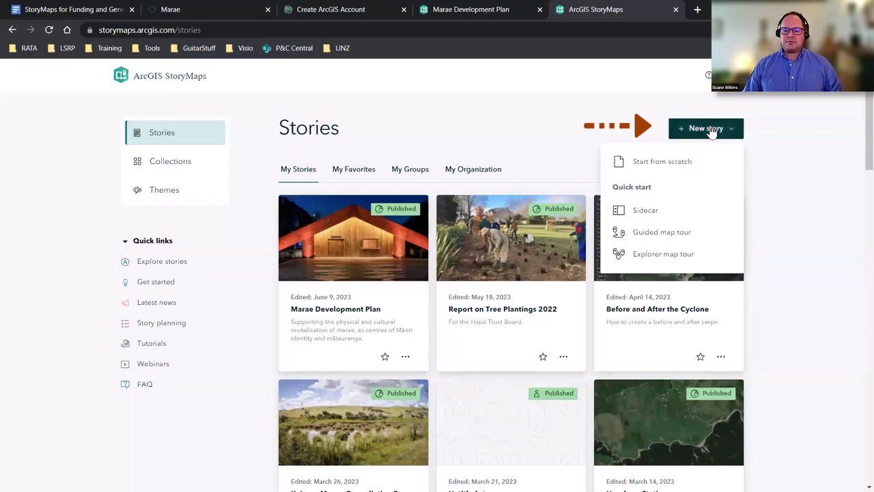
{"action": "left_click", "coordinate": [681, 164]}
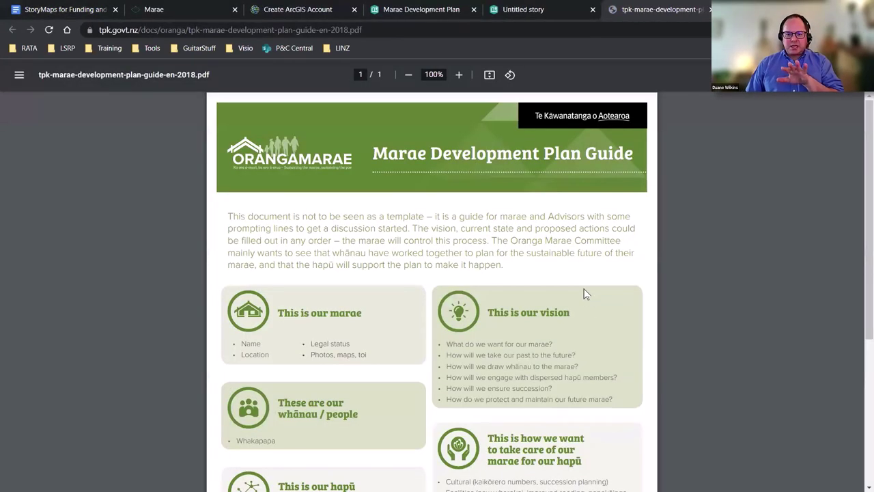
Step: Review the topic boxes in the Marae Development Plan Guide PDF and highlight the questions under "This is our vision"
{"action": "scroll", "coordinate": [583, 298], "scroll_direction": "down", "scroll_amount": 2}
{"action": "scroll", "coordinate": [583, 309], "scroll_direction": "down", "scroll_amount": 2}
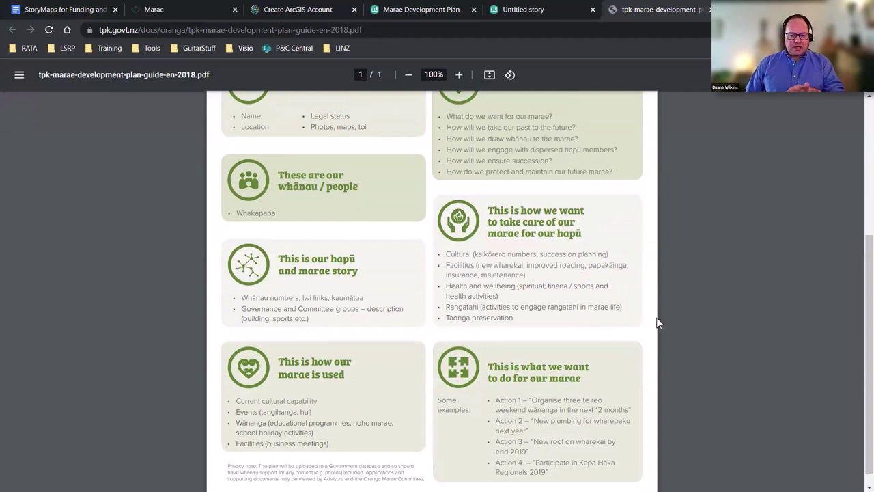
{"action": "scroll", "coordinate": [598, 318], "scroll_direction": "down", "scroll_amount": 1}
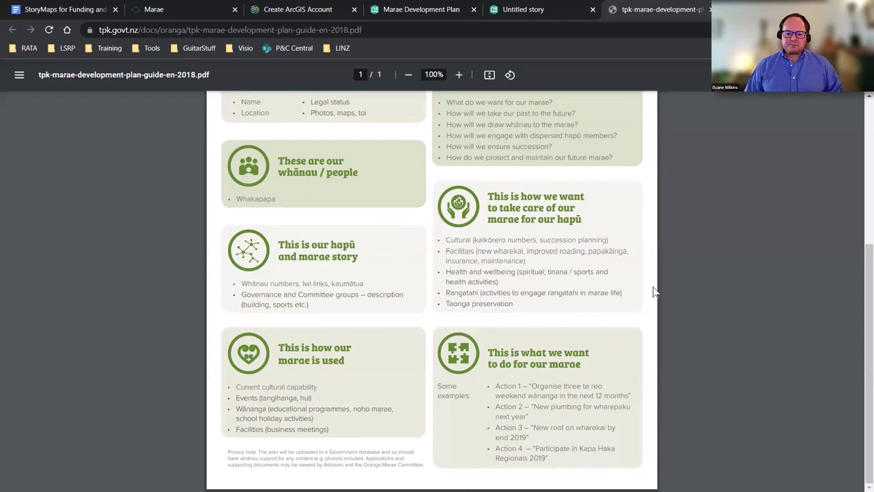
{"action": "scroll", "coordinate": [611, 309], "scroll_direction": "up", "scroll_amount": 5}
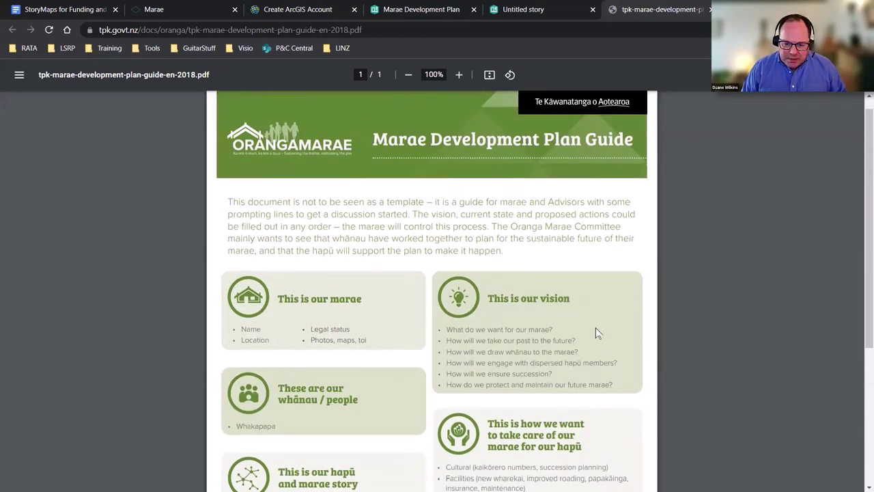
{"action": "scroll", "coordinate": [597, 332], "scroll_direction": "up", "scroll_amount": 1}
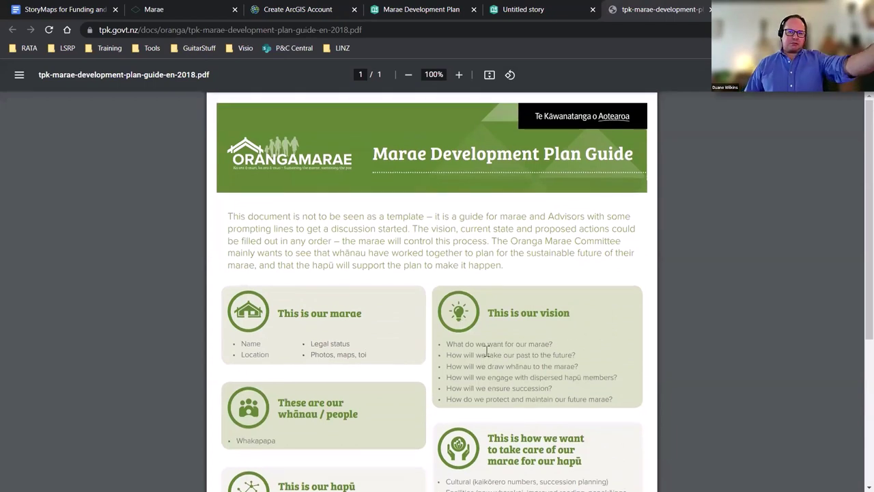
{"action": "left_click_drag", "start_coordinate": [466, 345], "coordinate": [556, 405]}
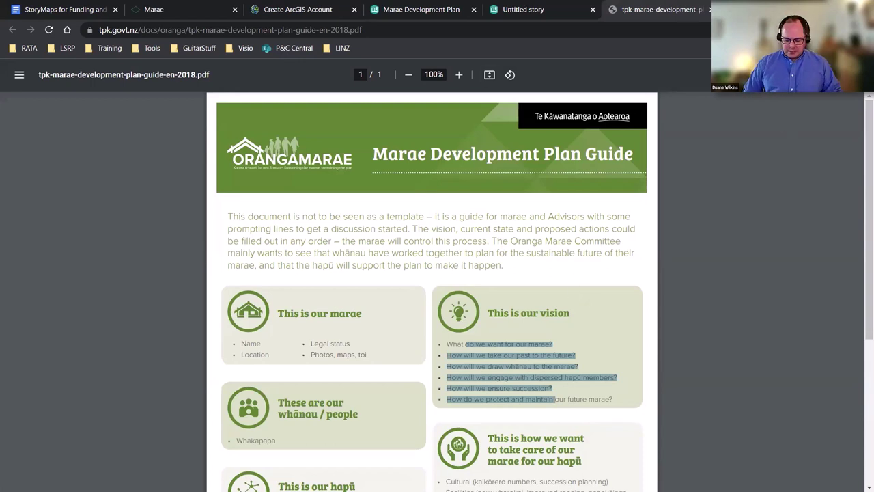
Step: Return to the untitled story and look over its blank title, subtitle and story body areas
{"action": "left_click", "coordinate": [519, 9]}
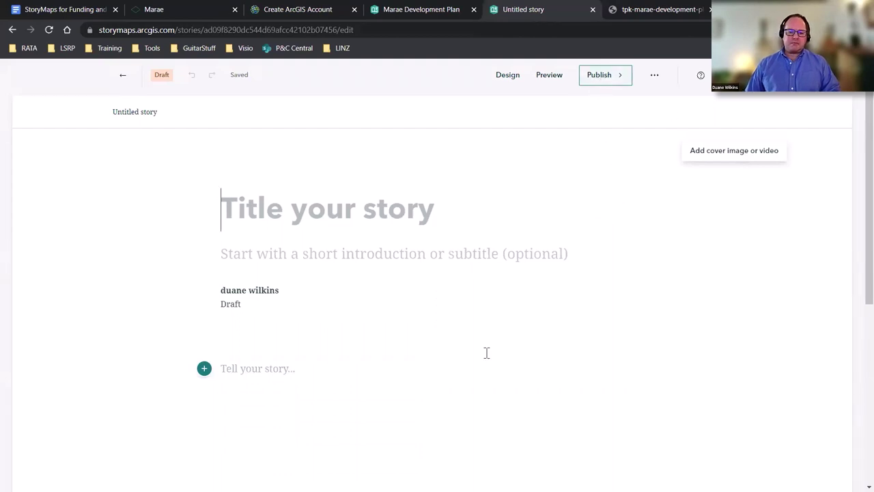
{"action": "scroll", "coordinate": [485, 353], "scroll_direction": "down", "scroll_amount": 3}
{"action": "scroll", "coordinate": [551, 351], "scroll_direction": "up", "scroll_amount": 3}
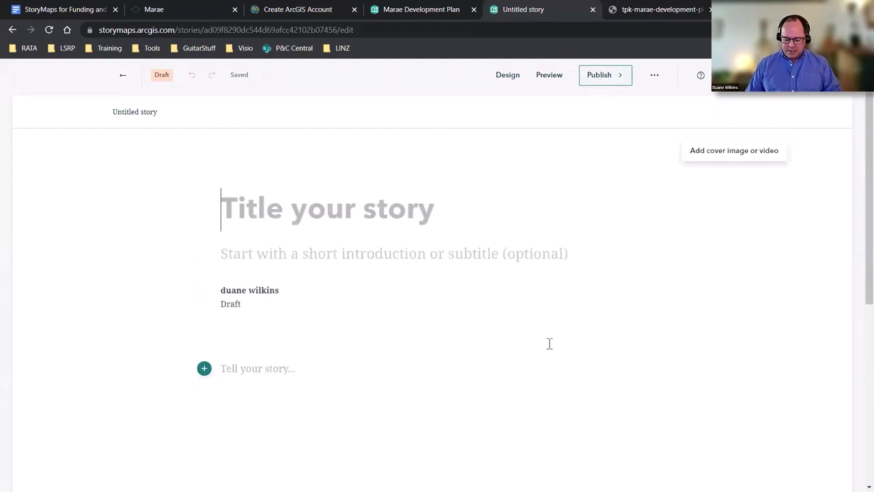
{"action": "scroll", "coordinate": [548, 343], "scroll_direction": "down", "scroll_amount": 1}
{"action": "scroll", "coordinate": [536, 337], "scroll_direction": "up", "scroll_amount": 1}
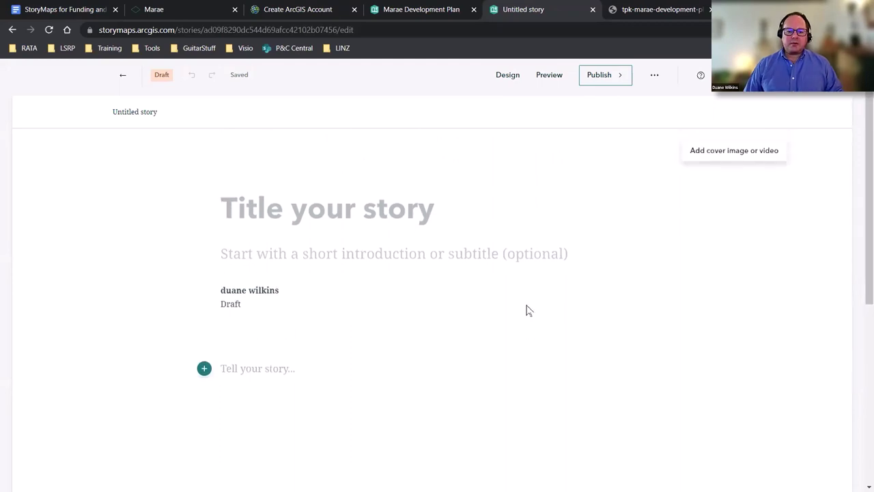
Step: Copy the title "Our Marae Development Plan" from the example StoryMap into the new story's title
{"action": "left_click", "coordinate": [412, 10]}
{"action": "scroll", "coordinate": [509, 253], "scroll_direction": "up", "scroll_amount": 3}
{"action": "scroll", "coordinate": [506, 253], "scroll_direction": "up", "scroll_amount": 15}
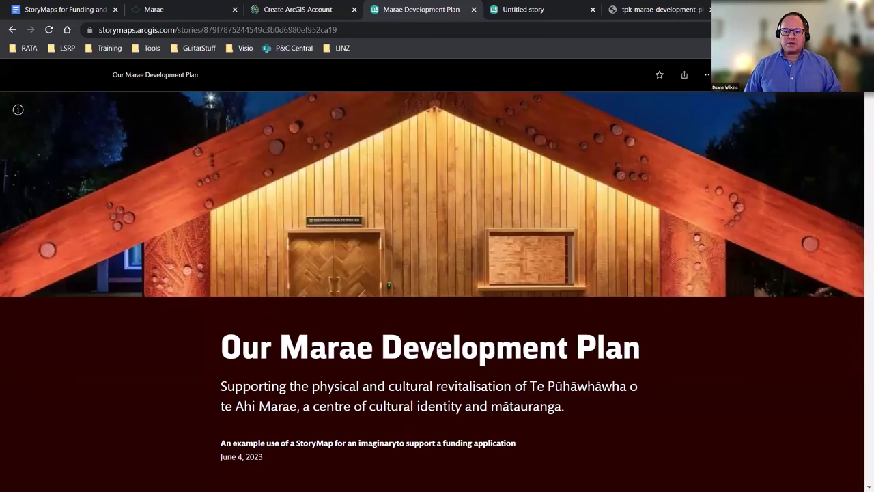
{"action": "triple_click", "coordinate": [442, 344]}
{"action": "key", "text": "ctrl+c"}
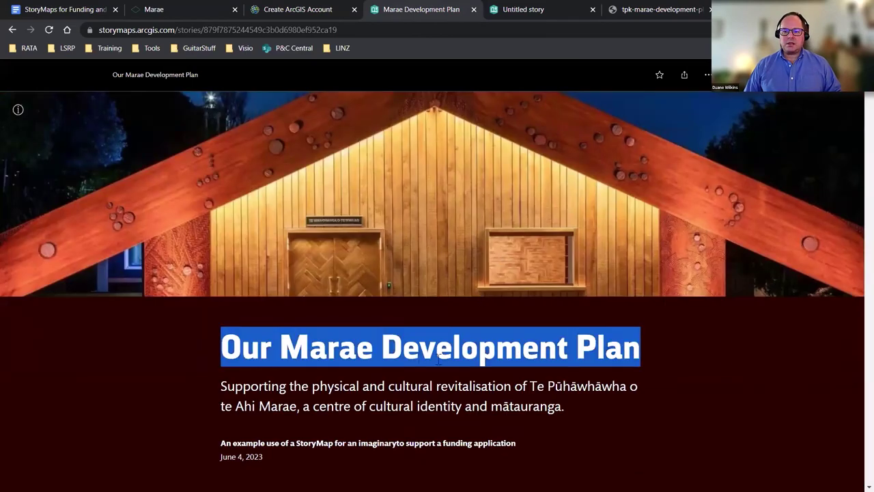
{"action": "left_click", "coordinate": [632, 12]}
{"action": "left_click", "coordinate": [563, 14]}
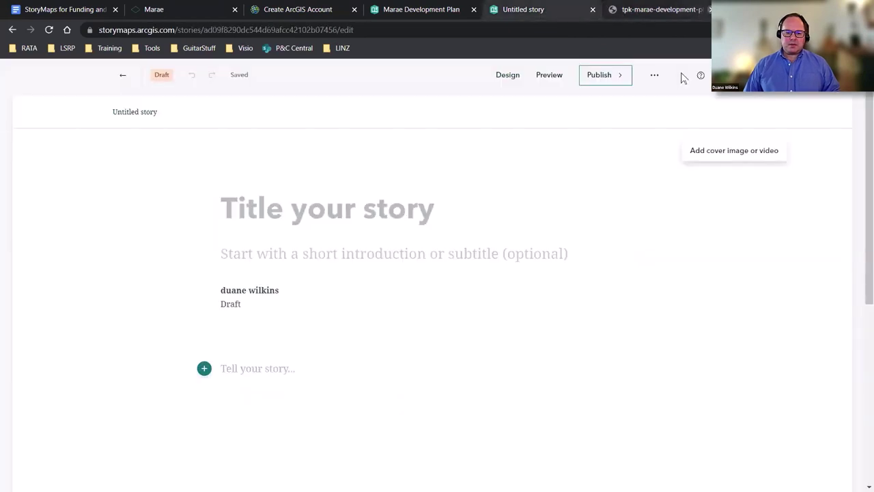
{"action": "left_click", "coordinate": [384, 208]}
{"action": "key", "text": "ctrl+v"}
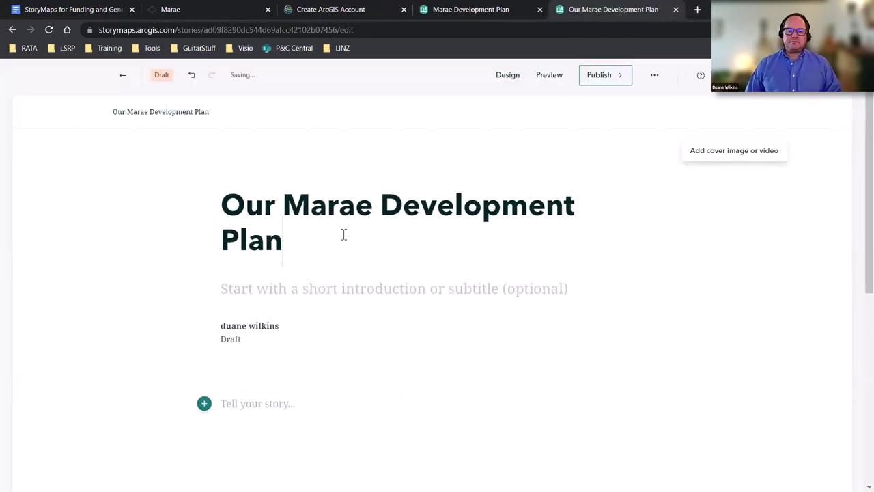
Step: Copy the example StoryMap's subtitle beginning "Supporting the physical and cultural revitalisation" into the new story's subtitle
{"action": "left_click", "coordinate": [465, 289]}
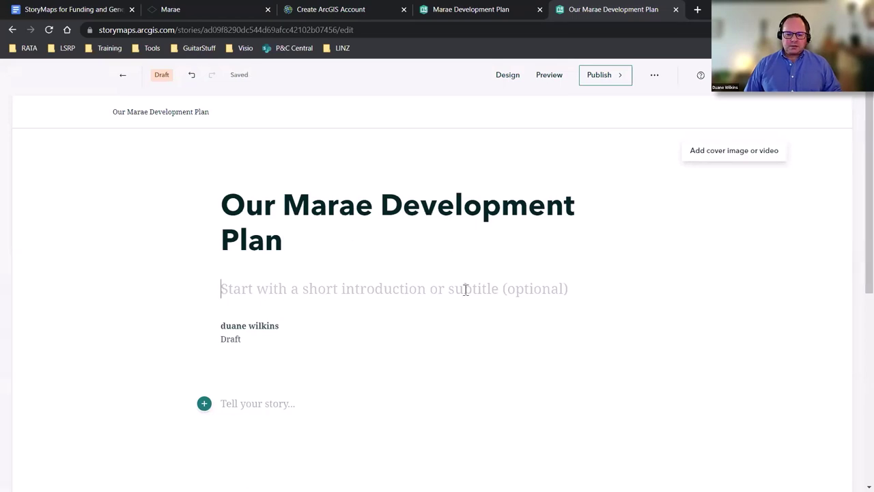
{"action": "left_click", "coordinate": [467, 15]}
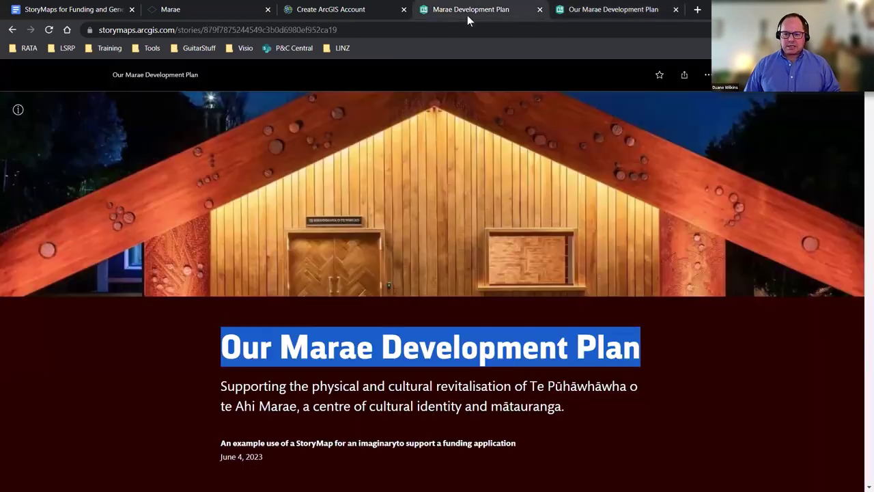
{"action": "triple_click", "coordinate": [378, 403]}
{"action": "key", "text": "ctrl+c"}
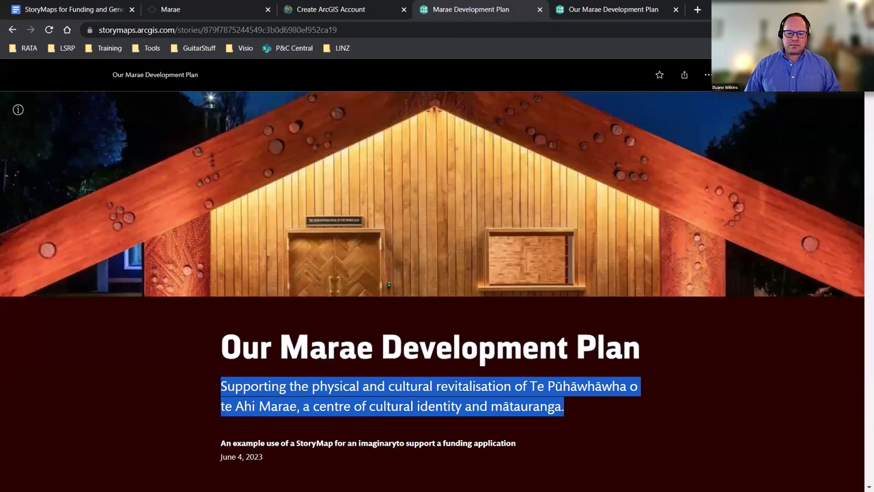
{"action": "left_click", "coordinate": [584, 9]}
{"action": "left_click", "coordinate": [392, 291]}
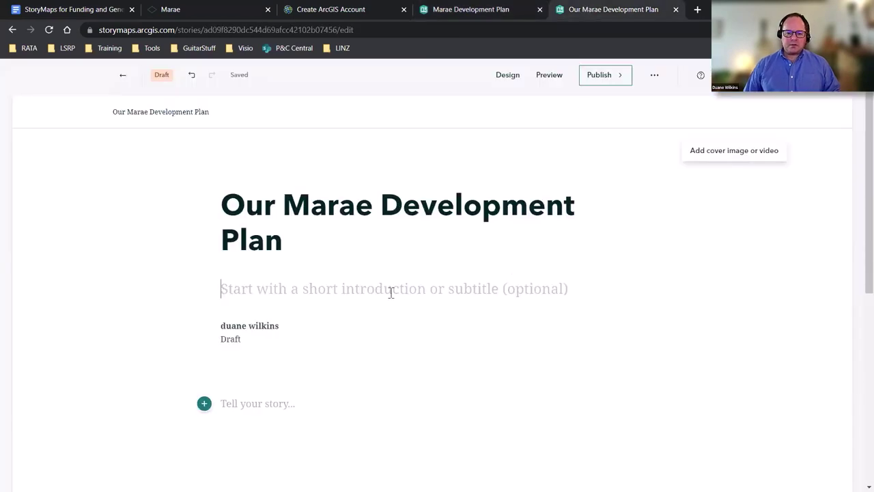
{"action": "key", "text": "ctrl+v"}
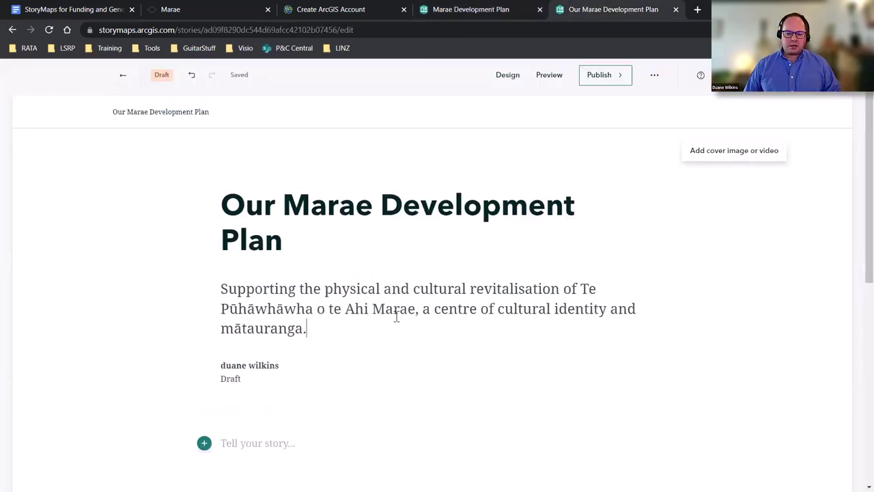
Step: Copy the example StoryMap's byline and clear the author name beneath the new story's subtitle
{"action": "left_click", "coordinate": [464, 9]}
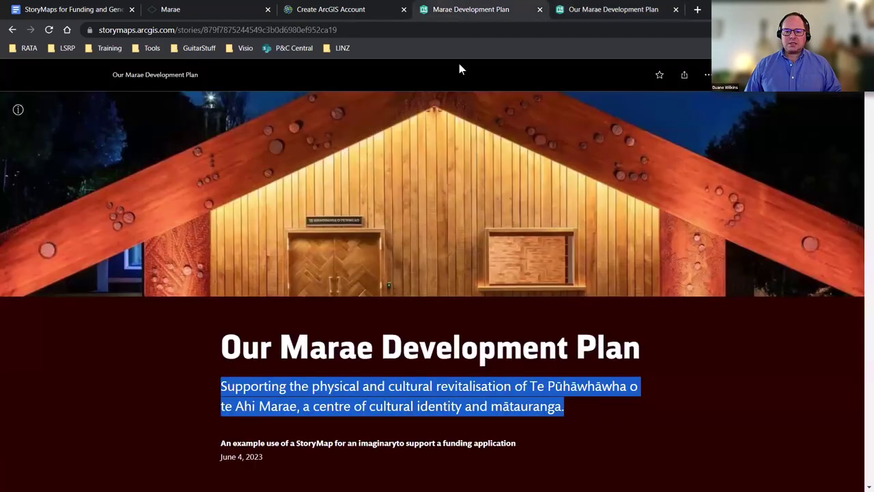
{"action": "triple_click", "coordinate": [381, 443]}
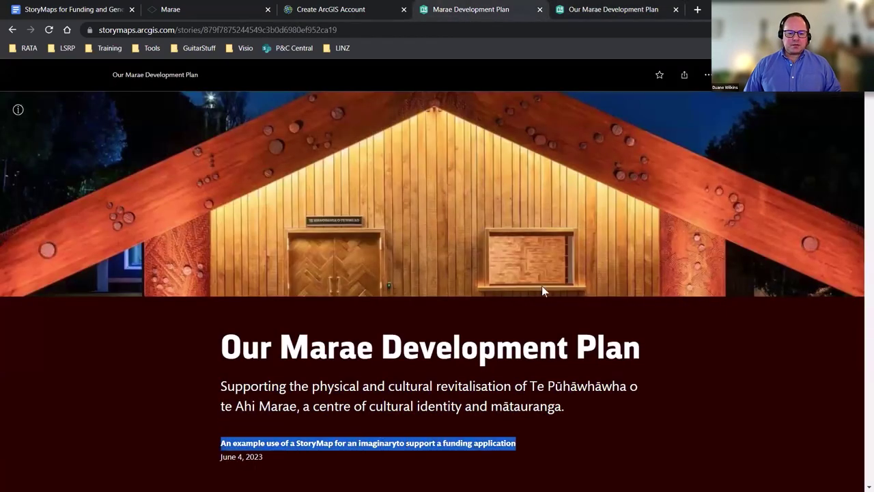
{"action": "left_click", "coordinate": [607, 9]}
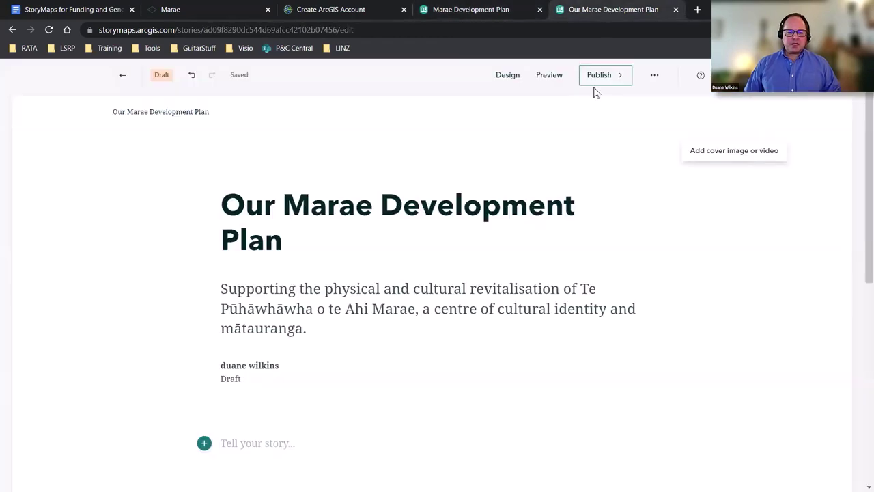
{"action": "triple_click", "coordinate": [250, 362]}
{"action": "key", "text": "BackSpace"}
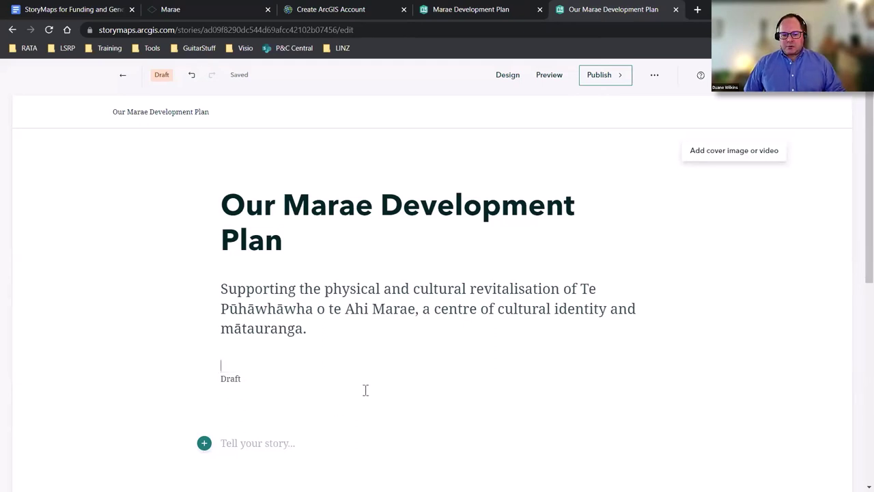
{"action": "left_click", "coordinate": [331, 333]}
{"action": "type", "text": "An example"}
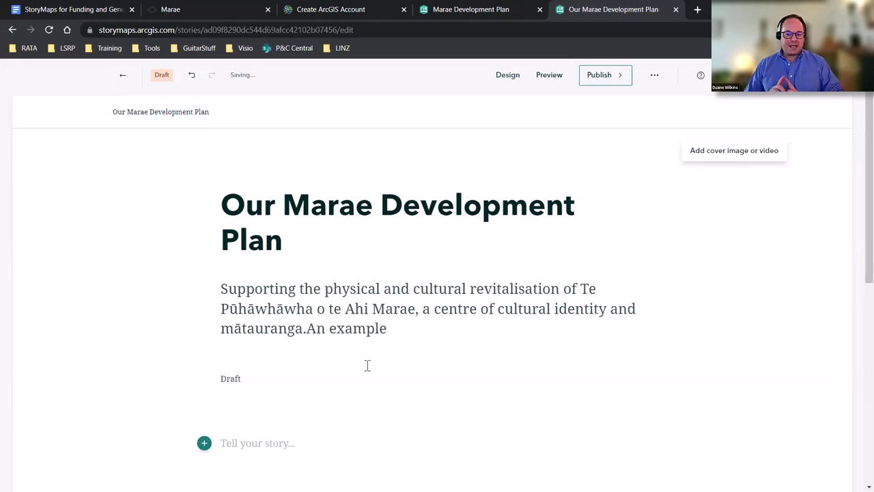
{"action": "key", "text": "ctrl+shift+Left"}
{"action": "key", "text": "ctrl+shift+Left"}
{"action": "key", "text": "BackSpace"}
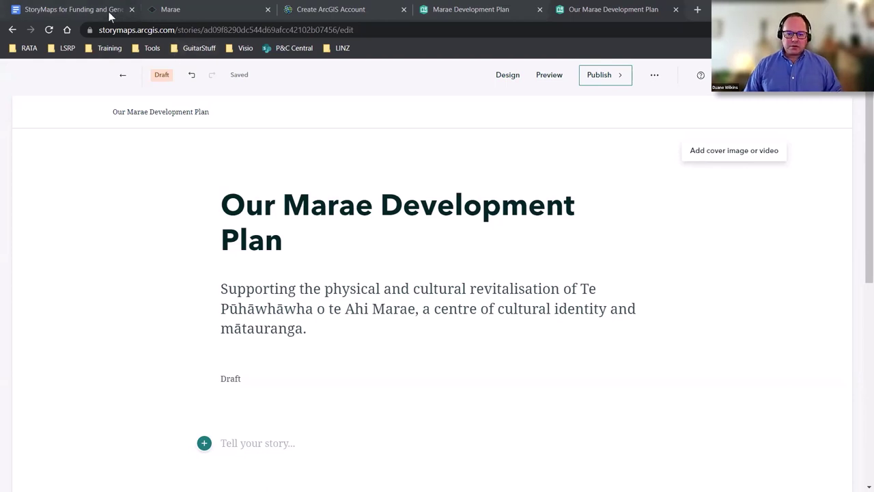
Step: Switch to the "StoryMaps for Funding and General things" document and add the line "Content of the storymap" below "Oranga Marae Putea"
{"action": "key", "text": "ctrl+1"}
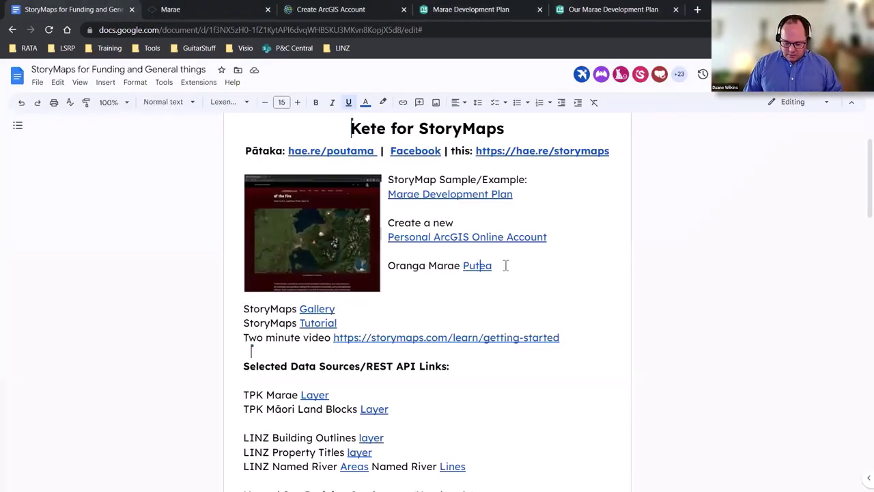
{"action": "key", "text": "Return"}
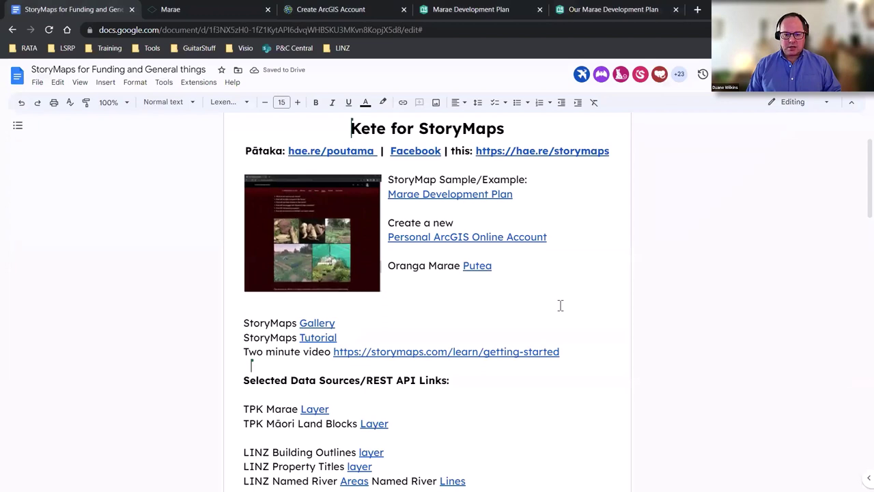
{"action": "type", "text": "Cont"}
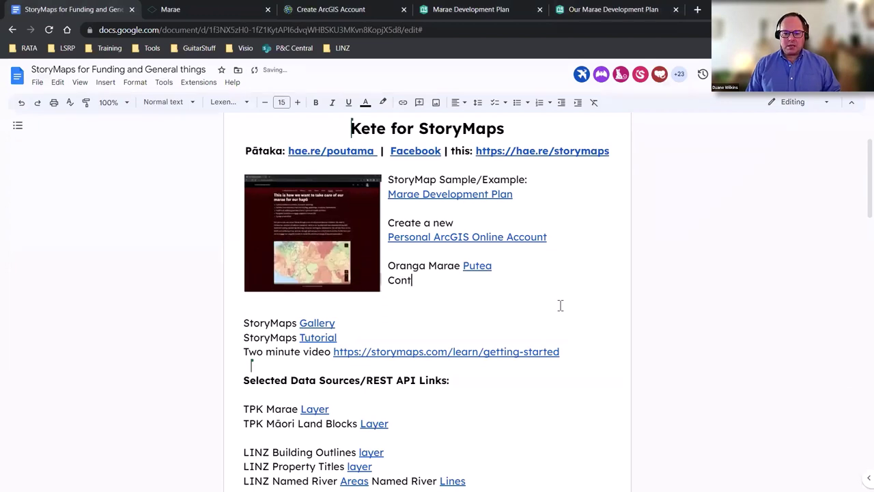
{"action": "type", "text": "ent of the storymaps"}
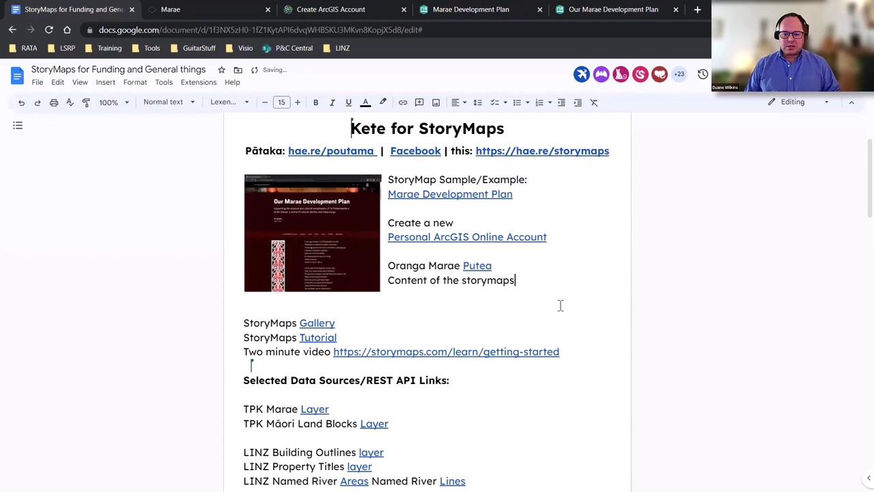
{"action": "key", "text": "BackSpace"}
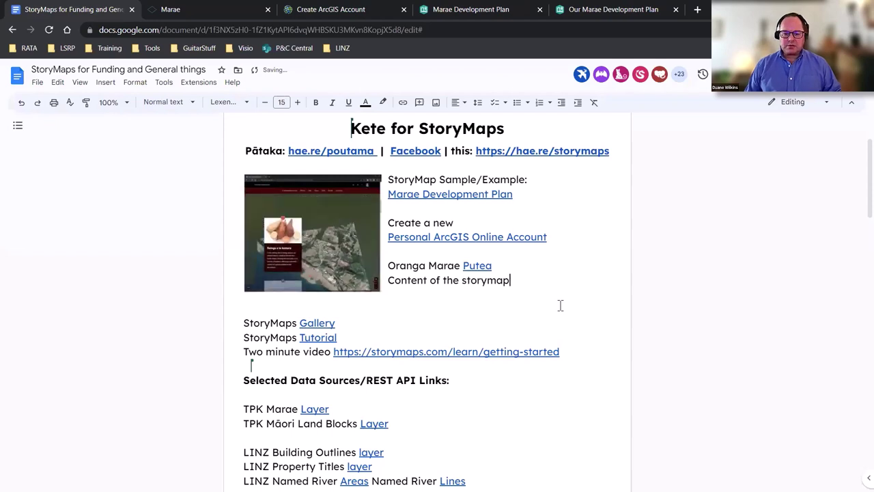
Step: Link the "Content of the storymap" line to the copied Google Drive folder address
{"action": "key", "text": "shift+Home"}
{"action": "key", "text": "ctrl+k"}
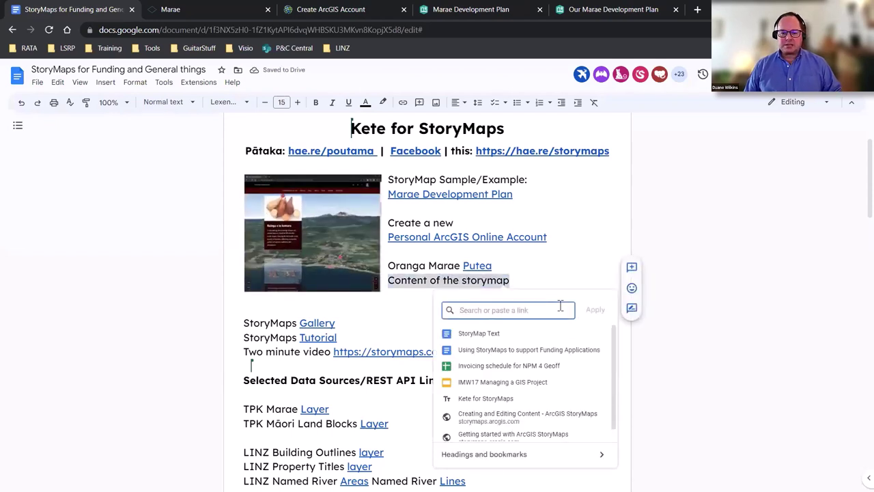
{"action": "key", "text": "ctrl+v"}
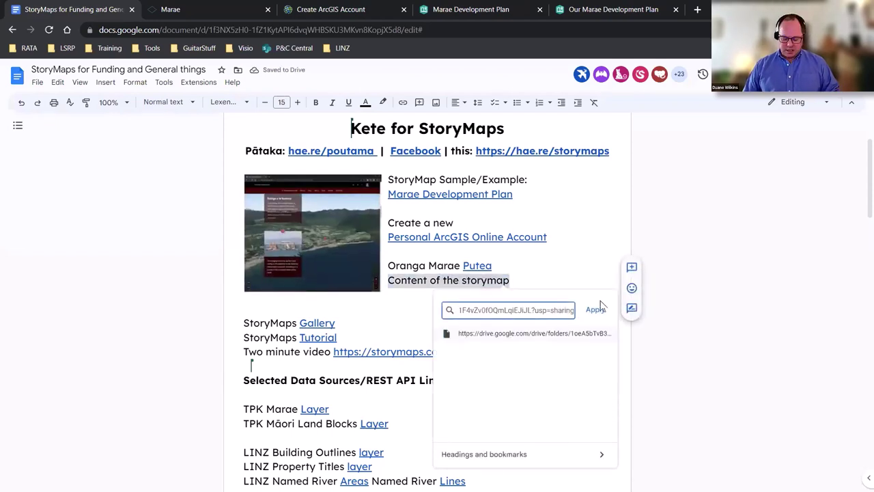
{"action": "left_click", "coordinate": [594, 309]}
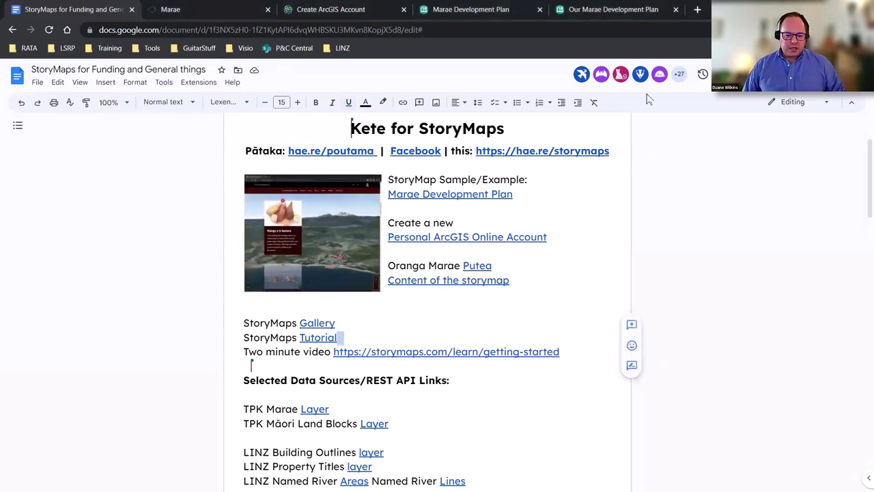
Step: Copy the verses from "E rere ngā roimata" to "Stand ready!" in the example StoryMap and place the cursor in the new story's body
{"action": "left_click", "coordinate": [611, 9]}
{"action": "scroll", "coordinate": [527, 271], "scroll_direction": "down", "scroll_amount": 1}
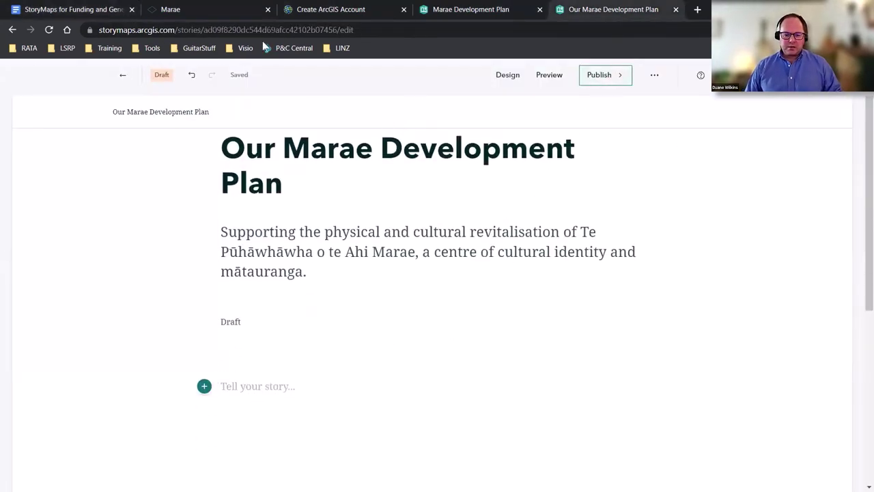
{"action": "left_click", "coordinate": [454, 15]}
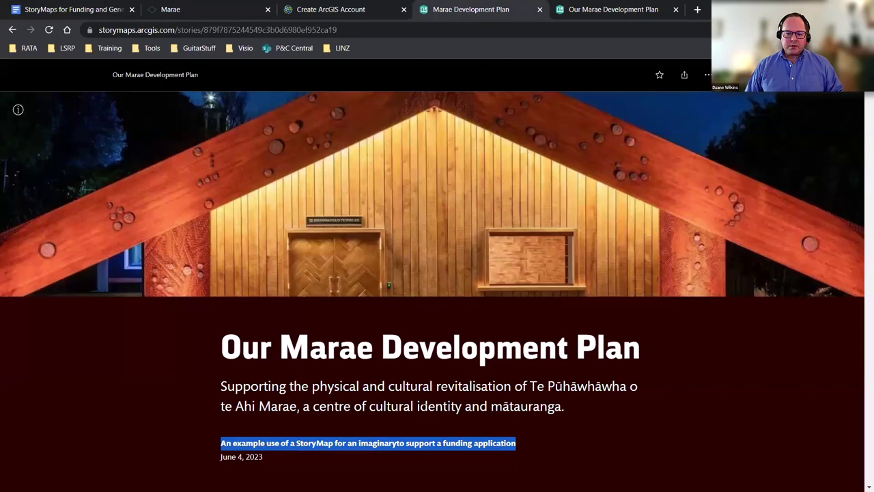
{"action": "scroll", "coordinate": [437, 287], "scroll_direction": "down", "scroll_amount": 7}
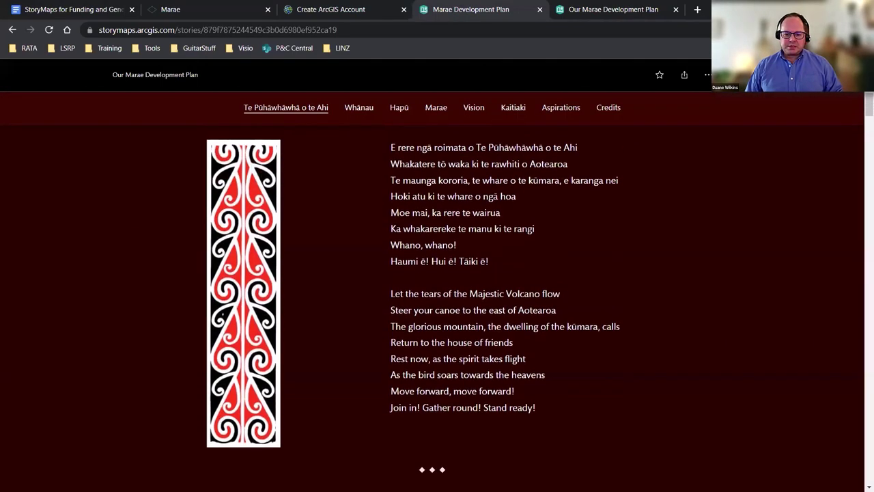
{"action": "scroll", "coordinate": [437, 287], "scroll_direction": "up", "scroll_amount": 1}
{"action": "left_click_drag", "start_coordinate": [388, 204], "coordinate": [542, 467]}
{"action": "key", "text": "ctrl+c"}
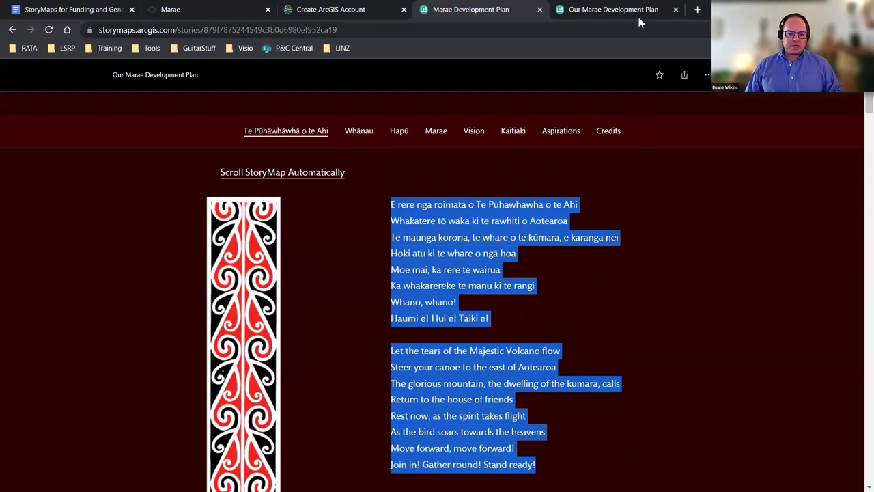
{"action": "left_click", "coordinate": [621, 10]}
{"action": "left_click", "coordinate": [231, 387]}
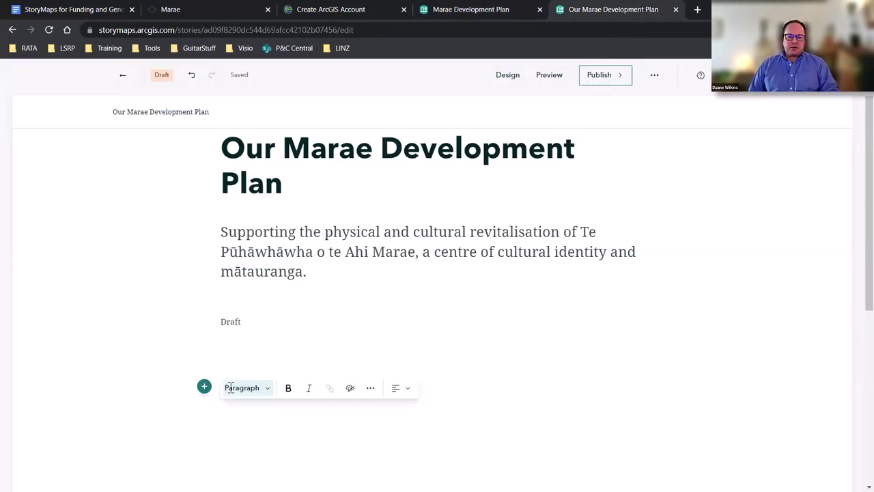
Step: Review the basic, media and immersive content blocks available for the story, including Timeline and Map tour
{"action": "scroll", "coordinate": [245, 382], "scroll_direction": "down", "scroll_amount": 3}
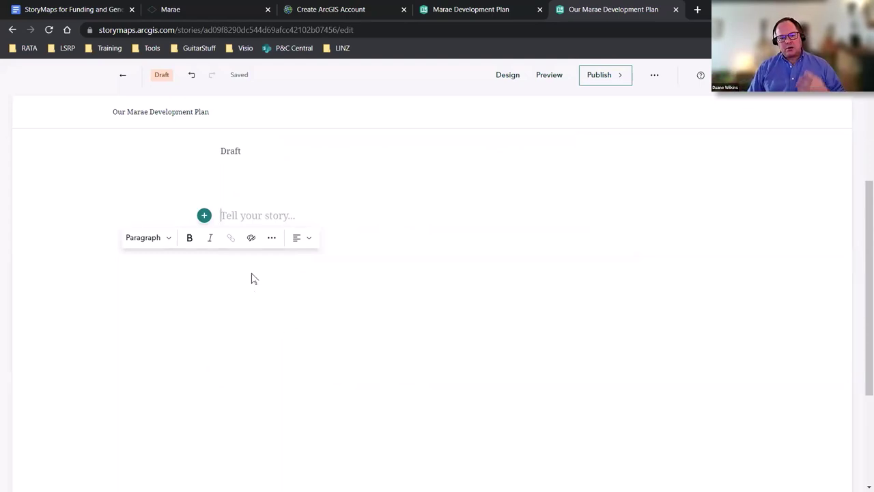
{"action": "left_click", "coordinate": [204, 217]}
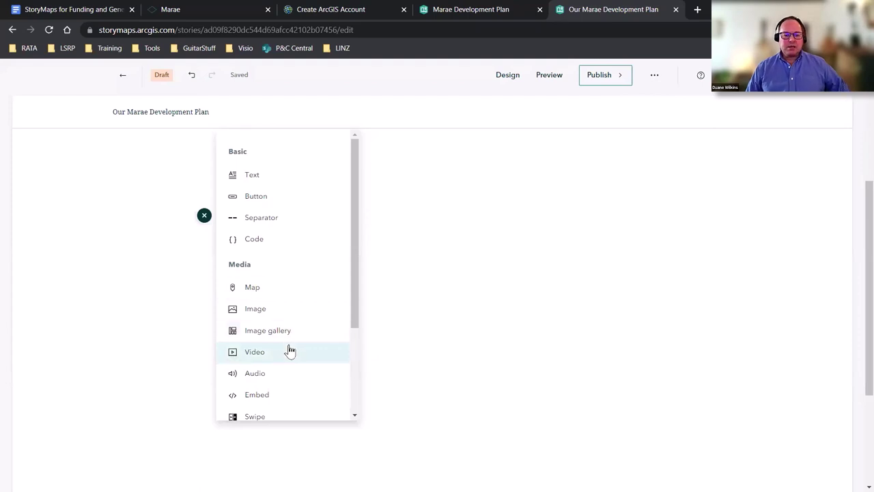
{"action": "scroll", "coordinate": [304, 378], "scroll_direction": "down", "scroll_amount": 5}
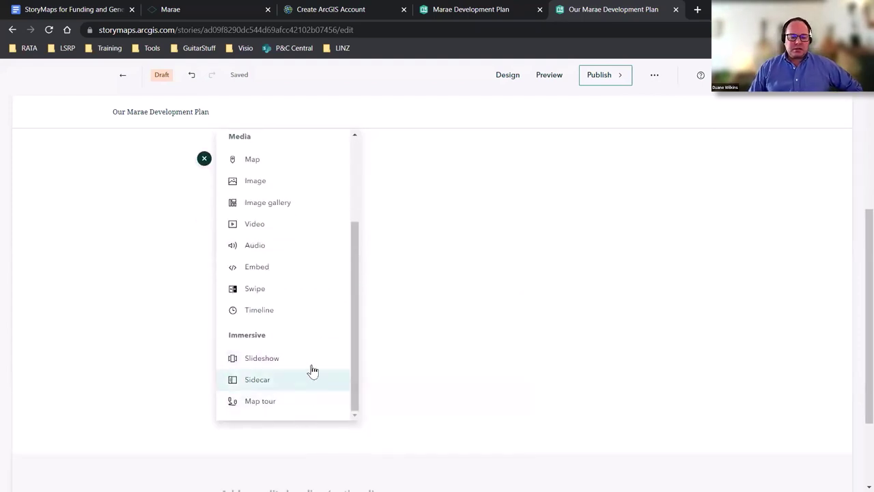
{"action": "scroll", "coordinate": [273, 360], "scroll_direction": "up", "scroll_amount": 3}
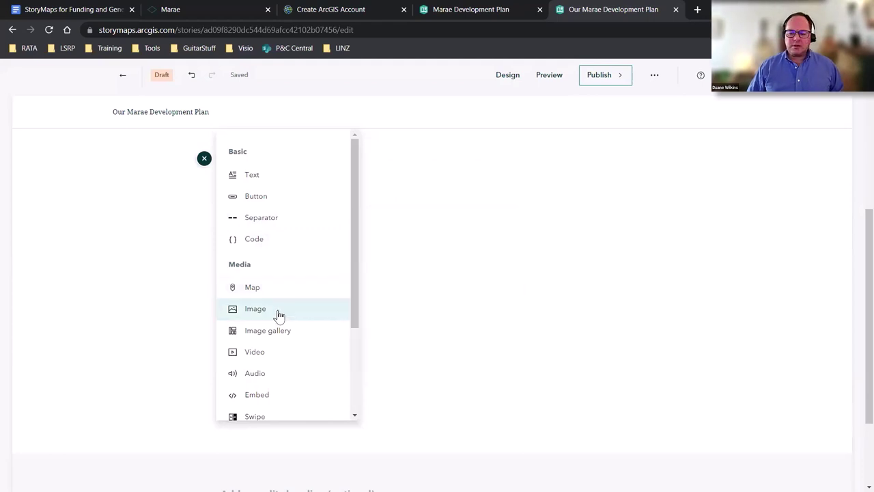
{"action": "scroll", "coordinate": [283, 309], "scroll_direction": "down", "scroll_amount": 1}
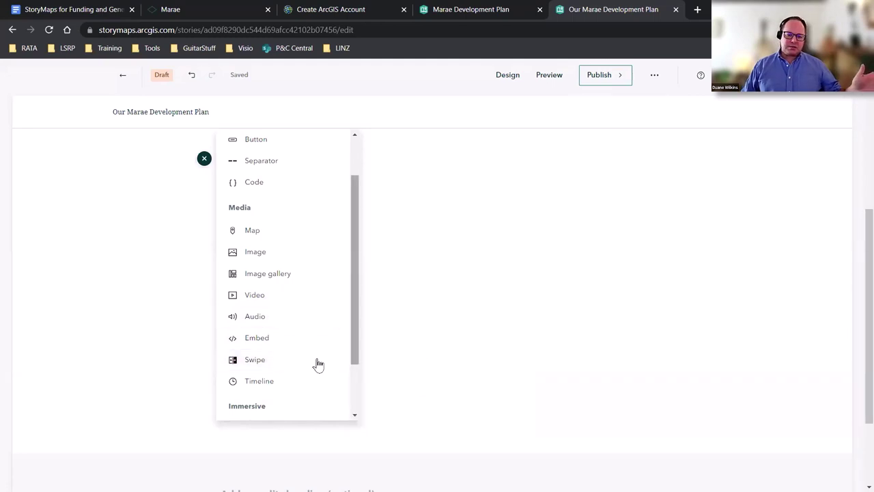
{"action": "mouse_move", "coordinate": [287, 369]}
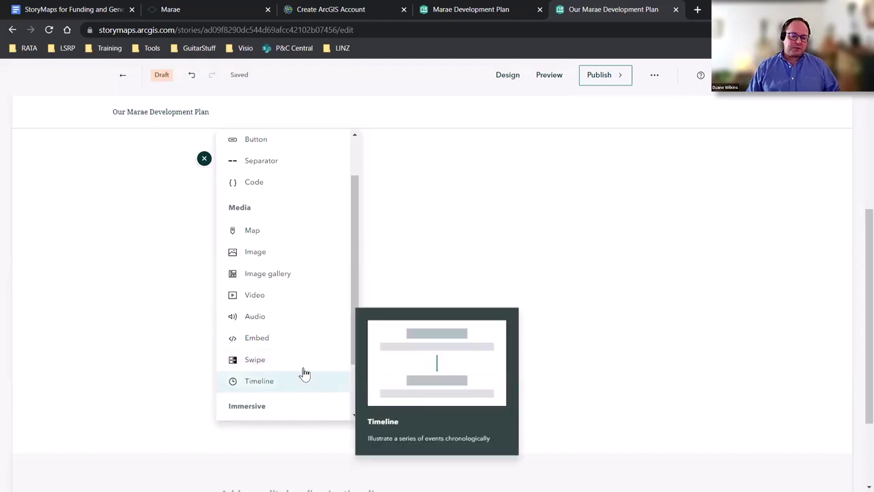
{"action": "scroll", "coordinate": [292, 333], "scroll_direction": "down", "scroll_amount": 1}
{"action": "scroll", "coordinate": [308, 320], "scroll_direction": "down", "scroll_amount": 1}
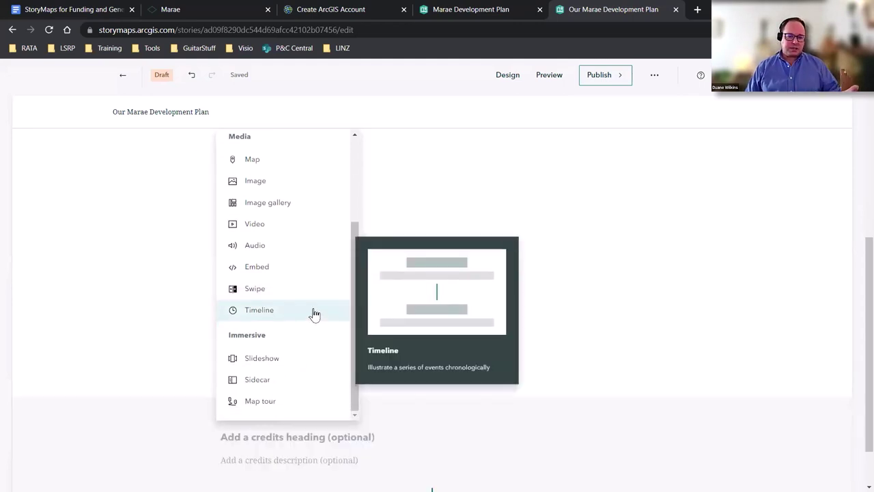
{"action": "scroll", "coordinate": [314, 313], "scroll_direction": "down", "scroll_amount": 1}
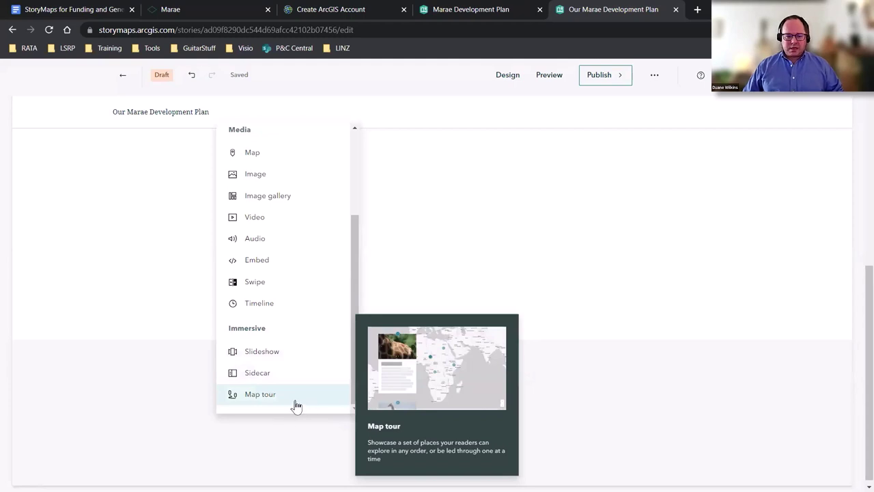
{"action": "scroll", "coordinate": [594, 361], "scroll_direction": "up", "scroll_amount": 3}
{"action": "left_click", "coordinate": [444, 351]}
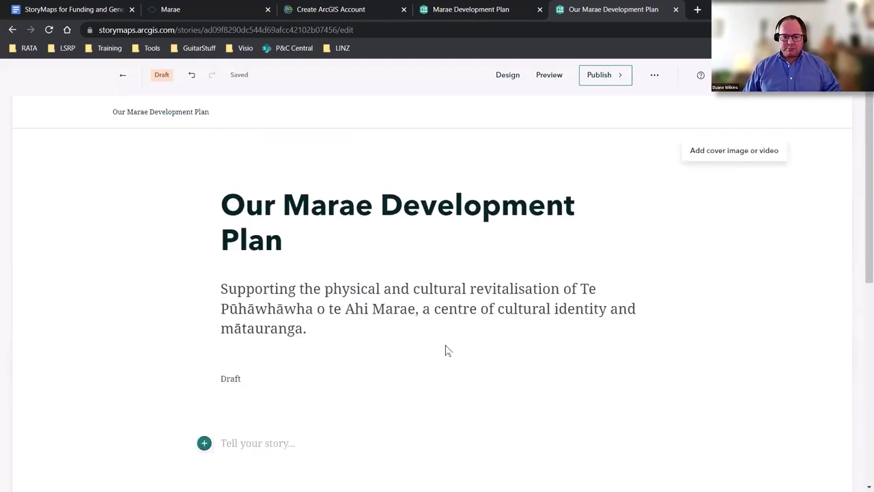
Step: Paste the copied Māori and English verses into the new story's body
{"action": "left_click", "coordinate": [235, 441]}
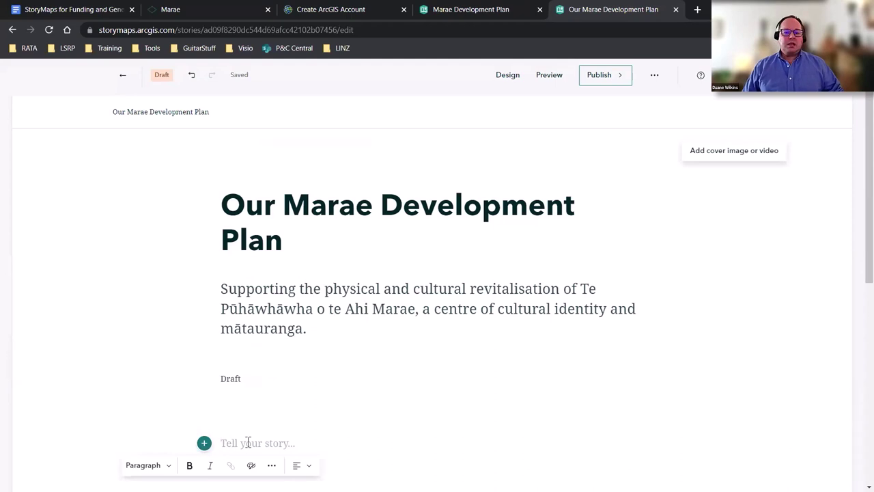
{"action": "key", "text": "ctrl+v"}
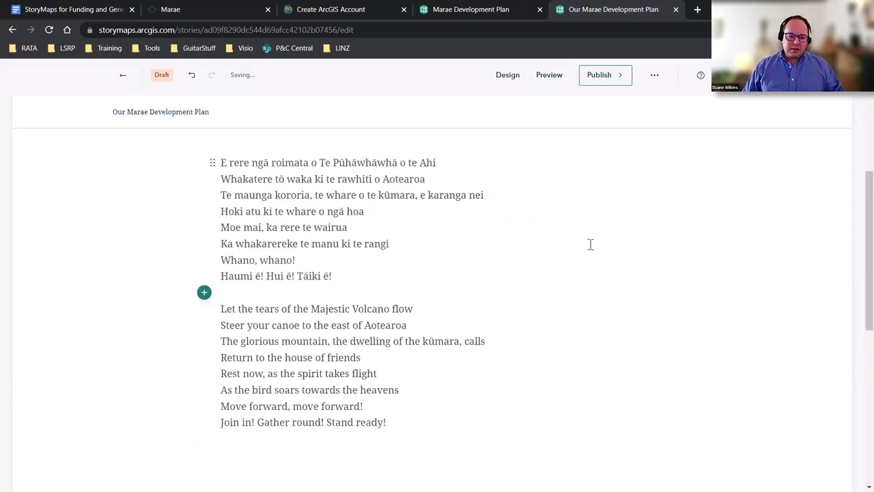
Step: Add a map tour below the verses, started from scratch with the Guided, Map focused layout
{"action": "scroll", "coordinate": [257, 360], "scroll_direction": "down", "scroll_amount": 2}
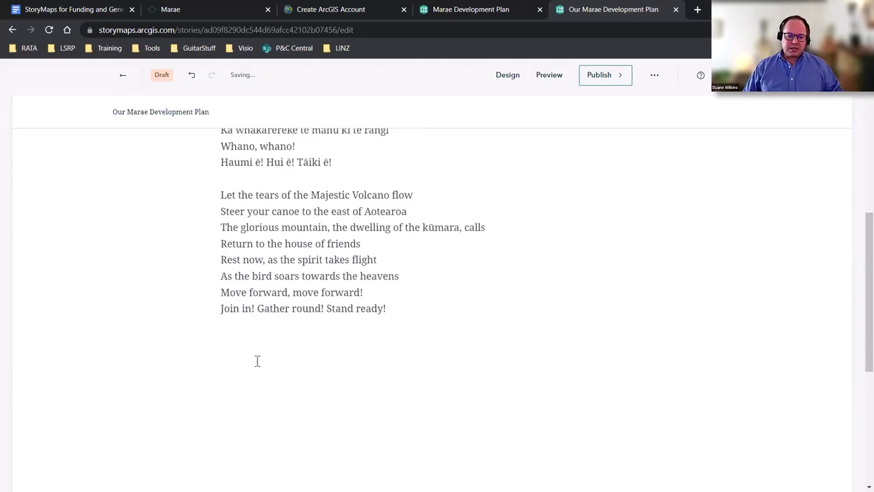
{"action": "left_click", "coordinate": [204, 324]}
{"action": "scroll", "coordinate": [346, 357], "scroll_direction": "down", "scroll_amount": 2}
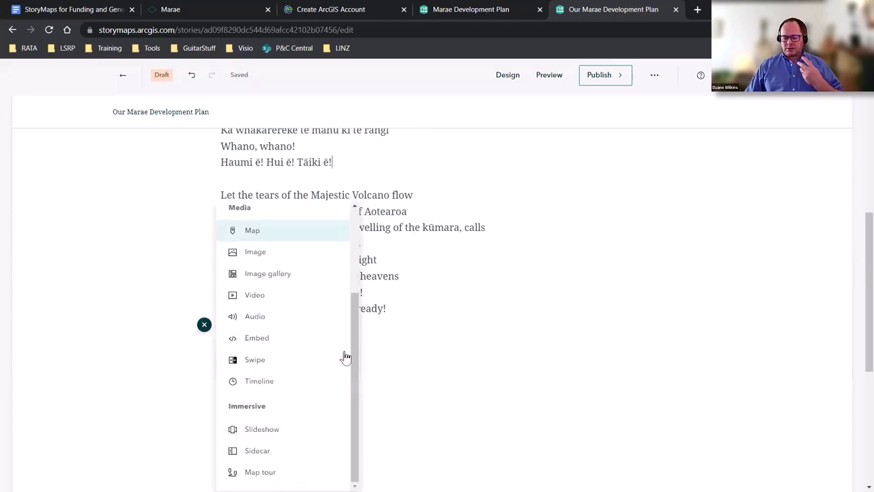
{"action": "left_click", "coordinate": [256, 471]}
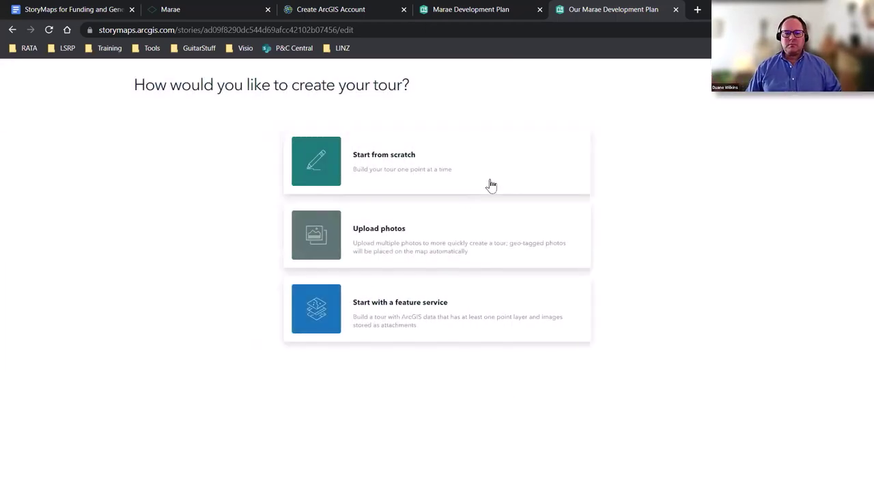
{"action": "left_click", "coordinate": [431, 165]}
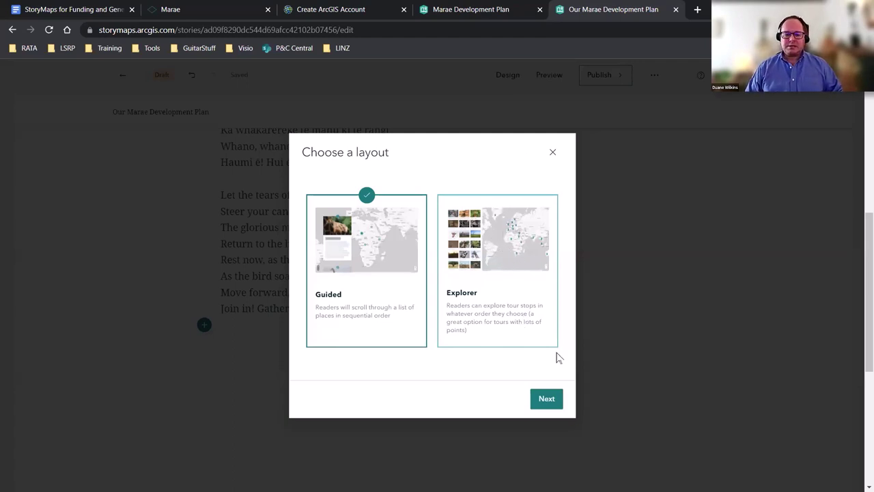
{"action": "left_click", "coordinate": [546, 403]}
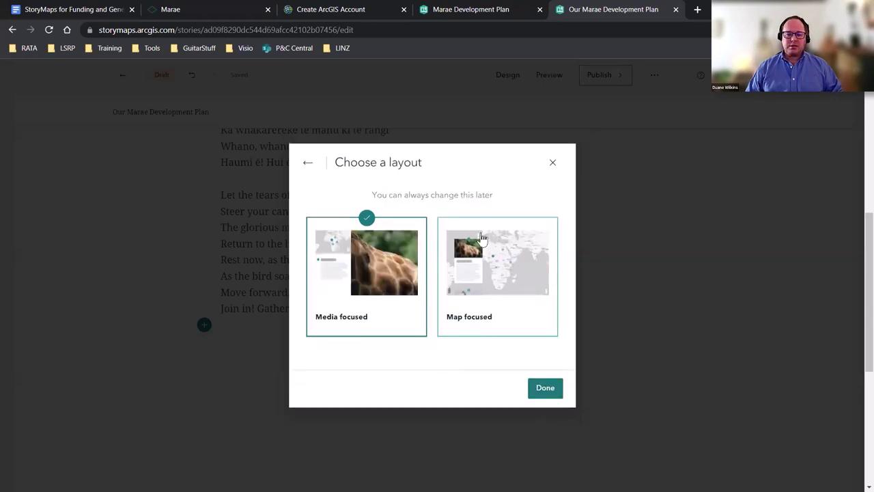
{"action": "left_click", "coordinate": [503, 254]}
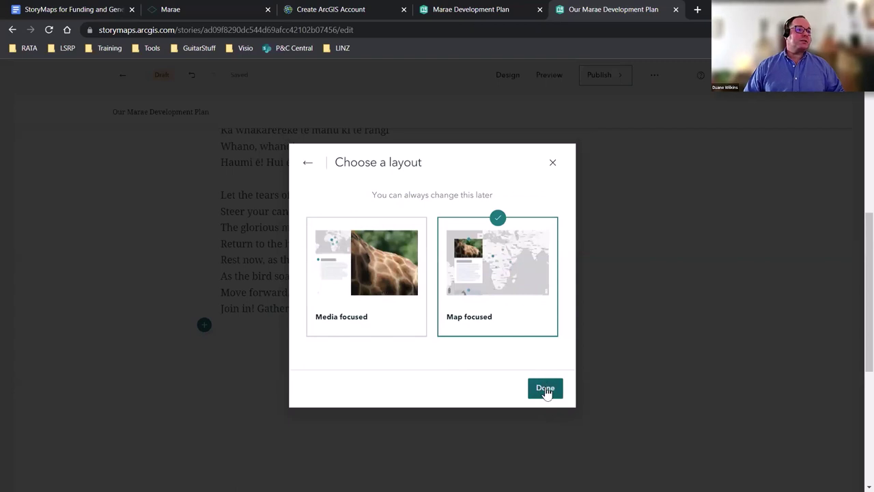
{"action": "left_click", "coordinate": [545, 387]}
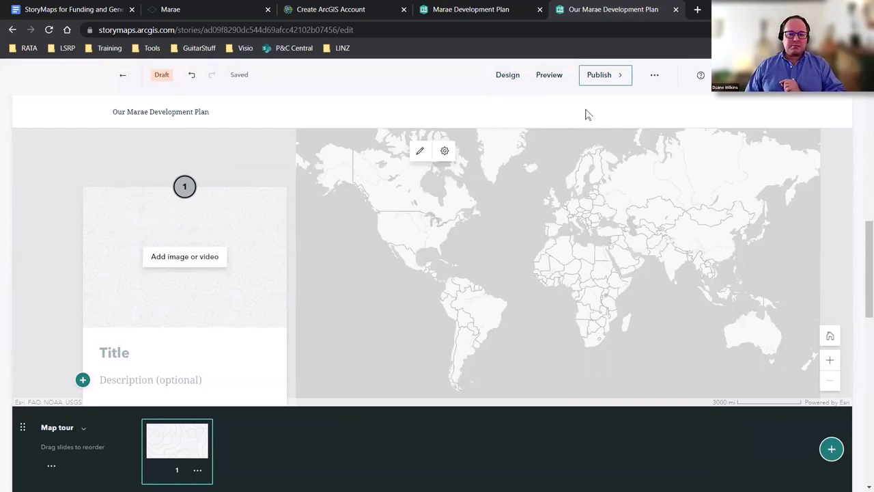
{"action": "left_click", "coordinate": [469, 15]}
{"action": "left_click", "coordinate": [580, 268]}
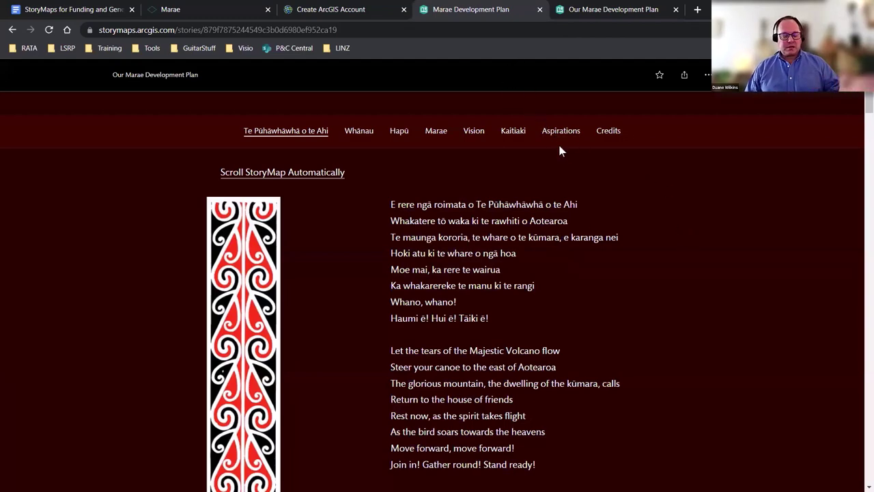
{"action": "scroll", "coordinate": [598, 243], "scroll_direction": "up", "scroll_amount": 5}
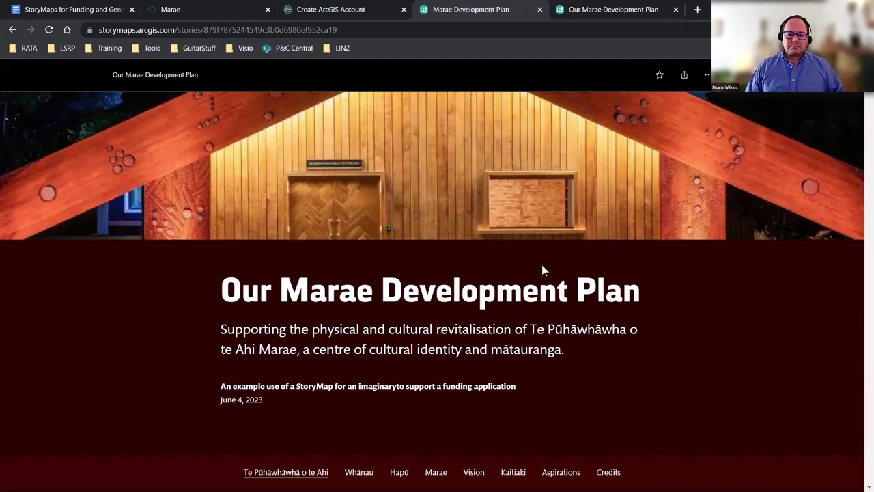
{"action": "left_click", "coordinate": [342, 12]}
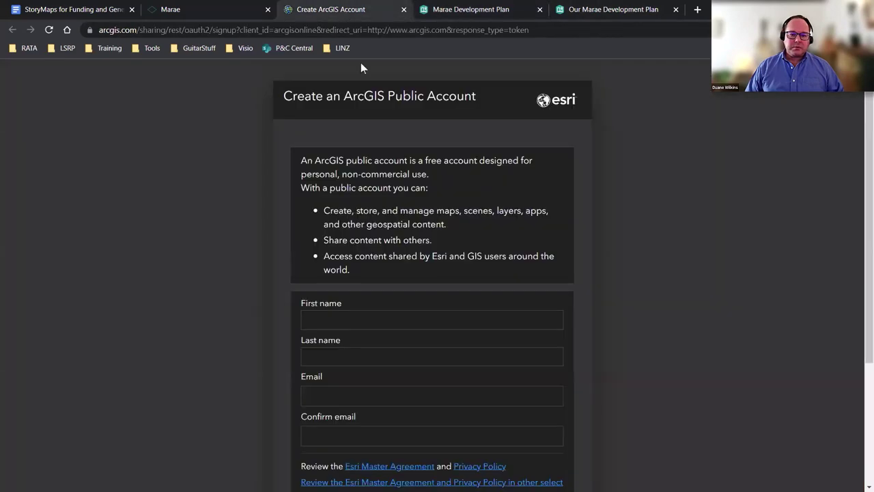
{"action": "left_click", "coordinate": [492, 14]}
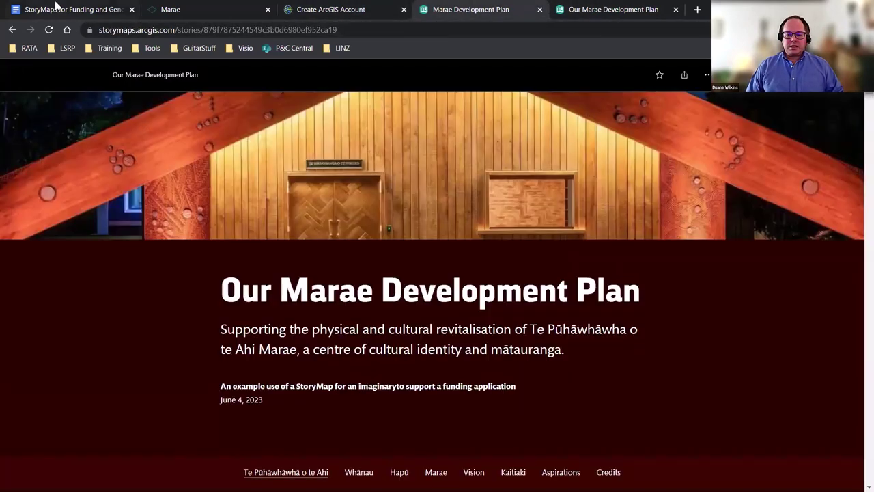
{"action": "left_click", "coordinate": [594, 13]}
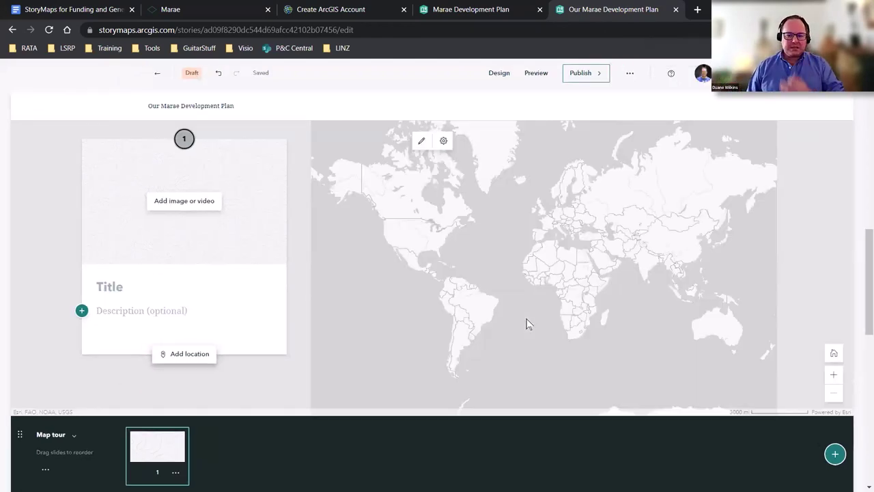
Step: Upload "Volcán-Calbuco-Chile - Copy.jpg" from Downloads as the image of the first tour stop
{"action": "left_click", "coordinate": [192, 201]}
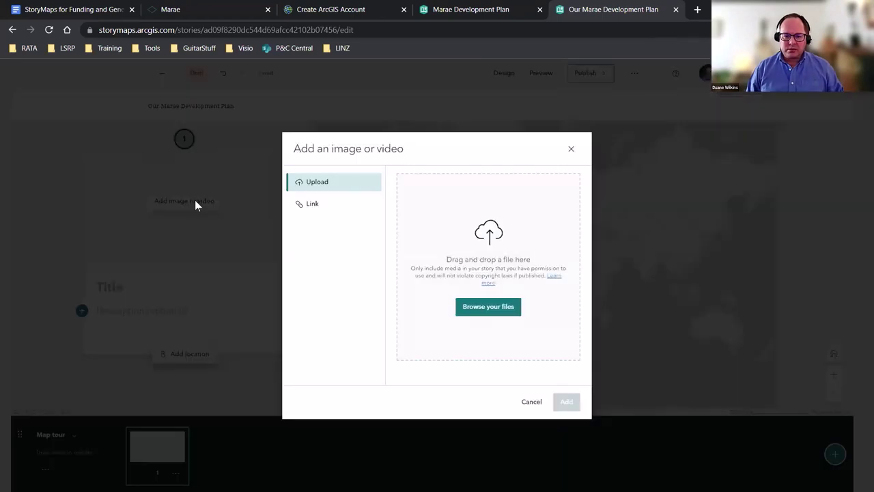
{"action": "left_click", "coordinate": [492, 313]}
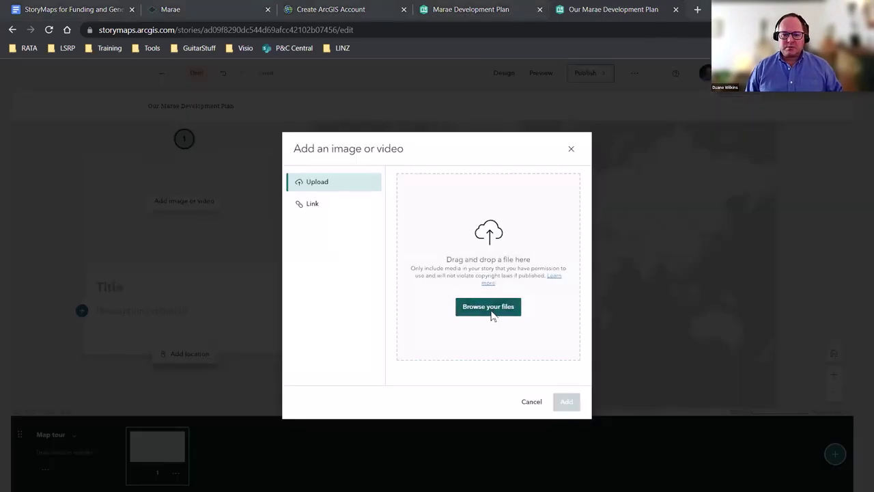
{"action": "scroll", "coordinate": [594, 253], "scroll_direction": "down", "scroll_amount": 3}
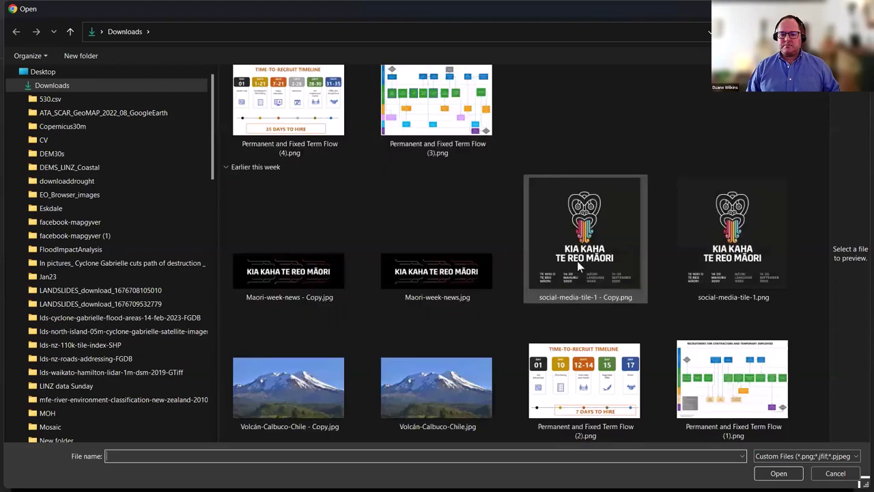
{"action": "scroll", "coordinate": [577, 261], "scroll_direction": "down", "scroll_amount": 5}
{"action": "left_click", "coordinate": [323, 128]}
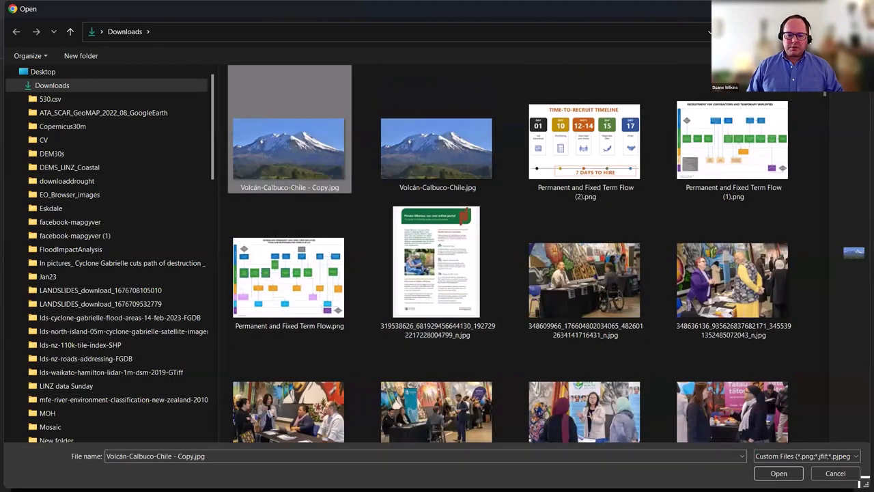
{"action": "left_click", "coordinate": [780, 471]}
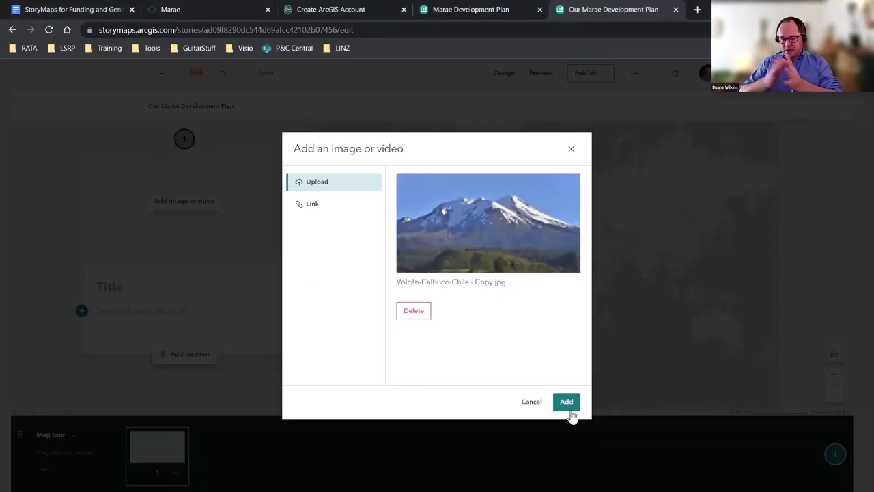
{"action": "left_click", "coordinate": [568, 404]}
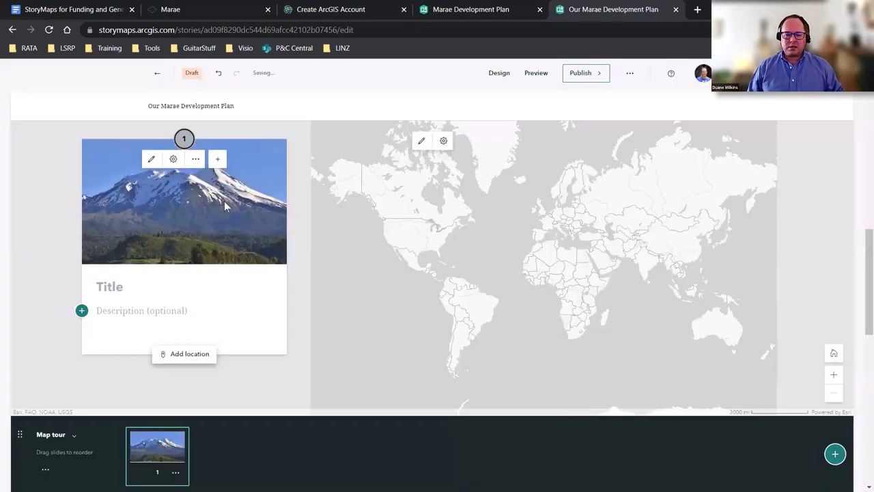
Step: Title the first tour stop "Ngā maunga"
{"action": "left_click_drag", "start_coordinate": [460, 340], "coordinate": [560, 256]}
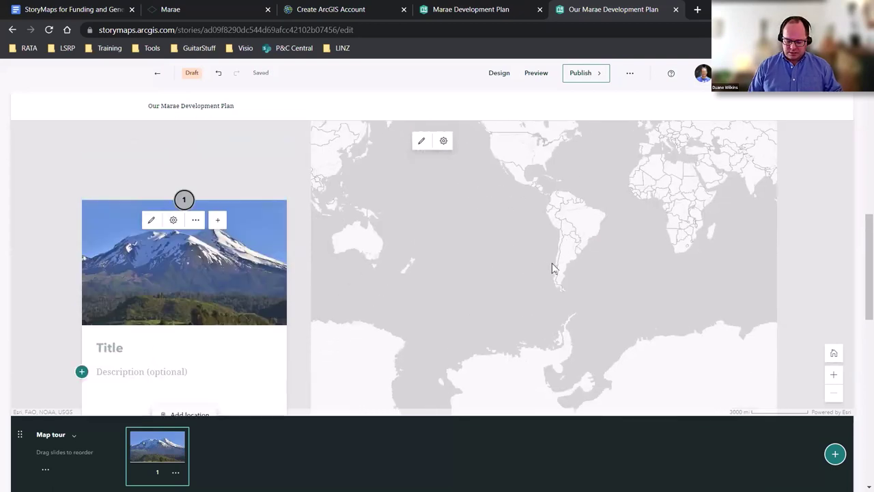
{"action": "scroll", "coordinate": [533, 247], "scroll_direction": "down", "scroll_amount": 2}
{"action": "left_click", "coordinate": [201, 281]}
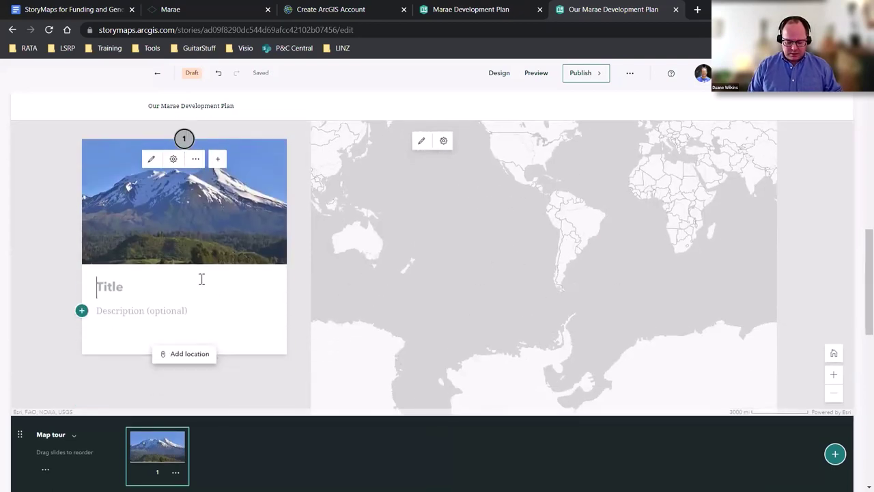
{"action": "type", "text": "N"}
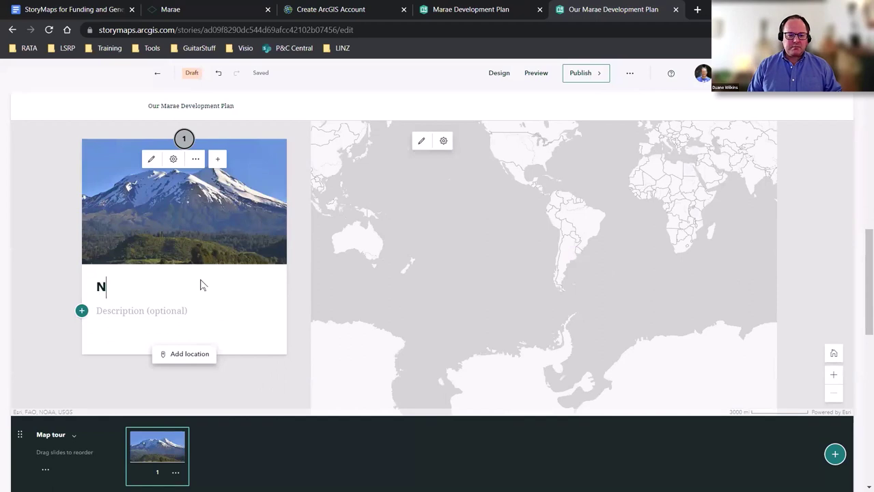
{"action": "type", "text": "gā maunga"}
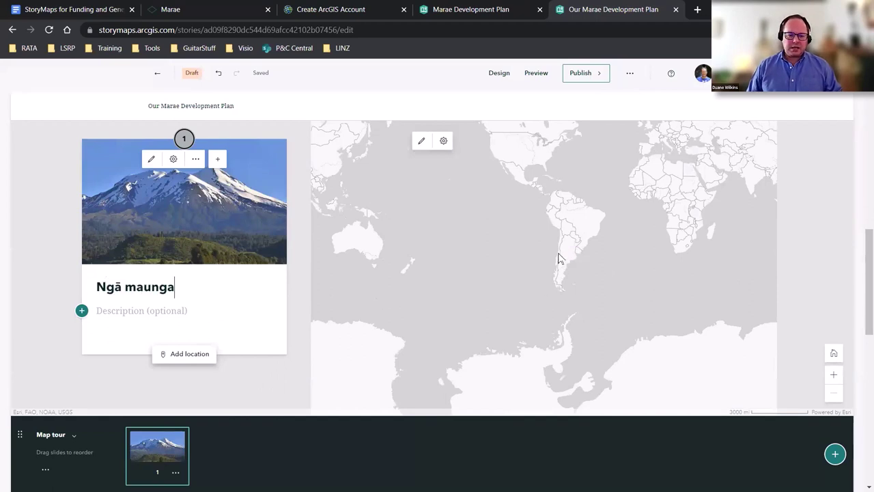
Step: Place the first stop's location in southern Chile just south-east of Ensenada, keeping the map tour's zoom level setting
{"action": "key", "text": "ctrl+minus"}
{"action": "key", "text": "ctrl+minus"}
{"action": "key", "text": "ctrl+minus"}
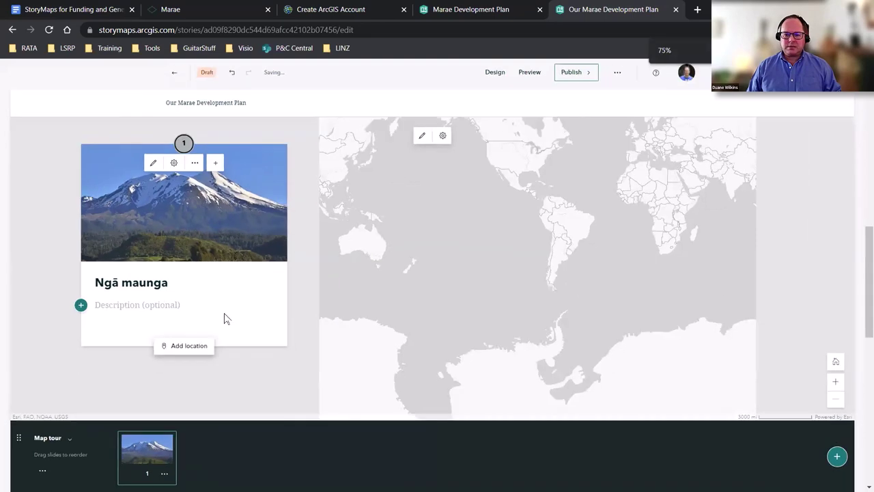
{"action": "left_click", "coordinate": [186, 348]}
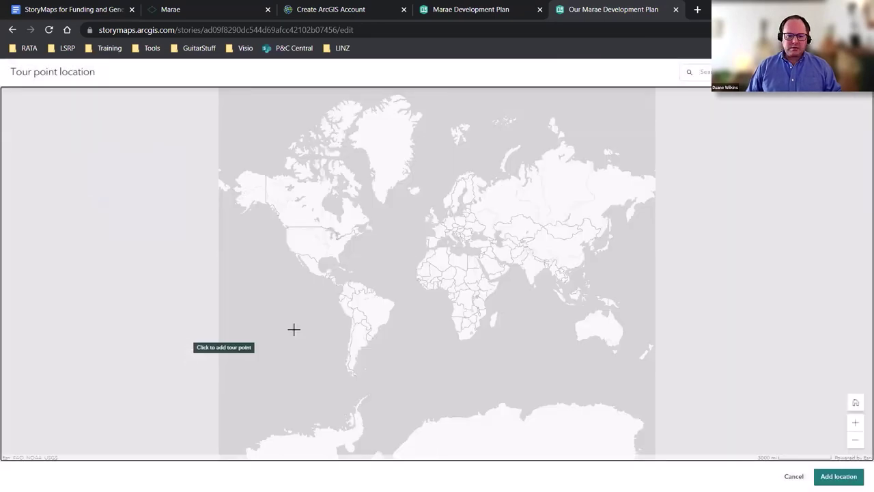
{"action": "scroll", "coordinate": [351, 341], "scroll_direction": "up", "scroll_amount": 3}
{"action": "scroll", "coordinate": [348, 338], "scroll_direction": "up", "scroll_amount": 3}
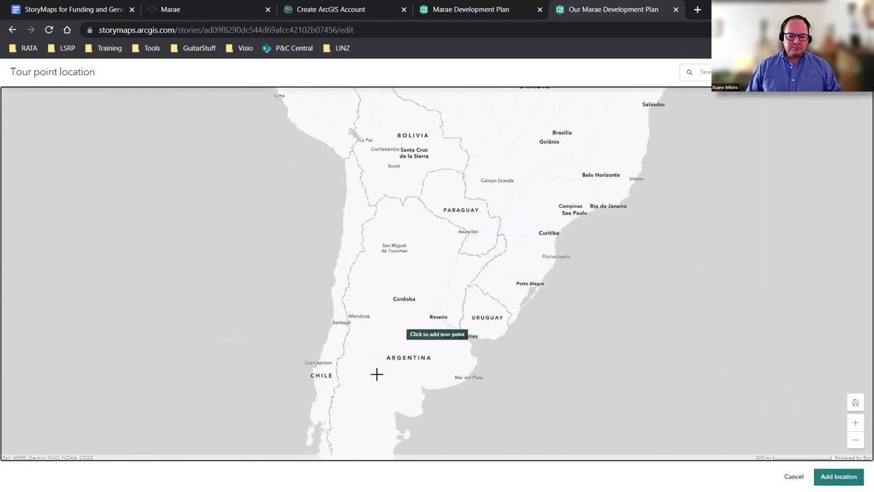
{"action": "scroll", "coordinate": [321, 427], "scroll_direction": "up", "scroll_amount": 3}
{"action": "scroll", "coordinate": [303, 388], "scroll_direction": "up", "scroll_amount": 4}
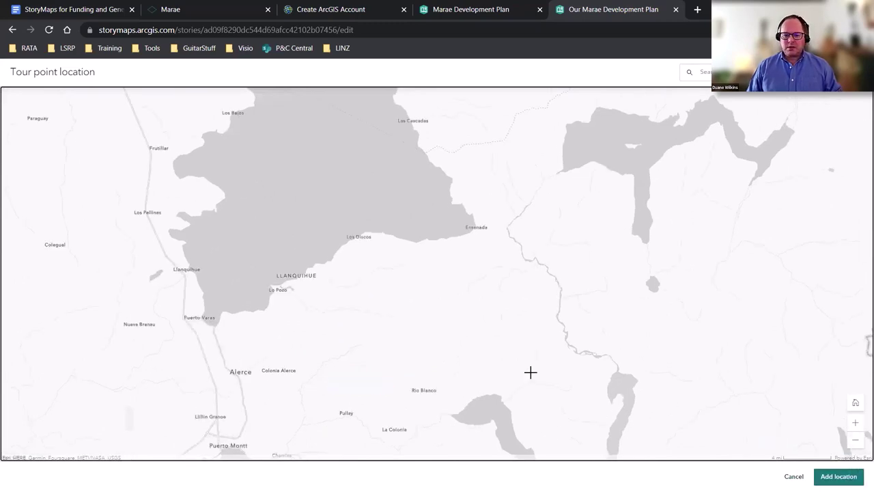
{"action": "left_click", "coordinate": [493, 271]}
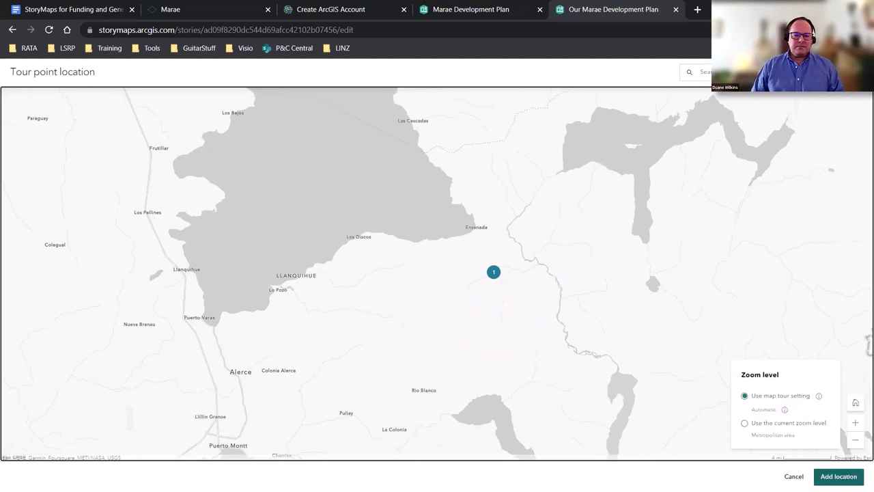
{"action": "left_click", "coordinate": [839, 476]}
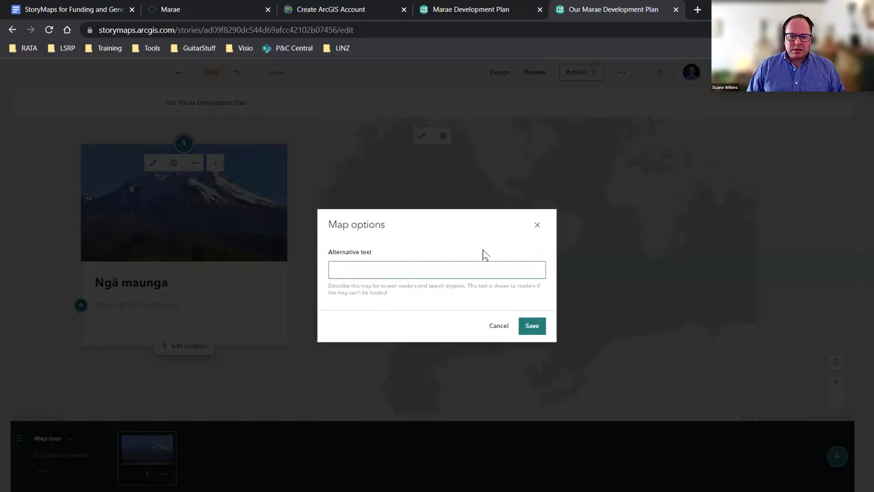
Step: Dismiss the map's alternative text options and change the tour map to 3D with the Imagery basemap
{"action": "left_click", "coordinate": [537, 225]}
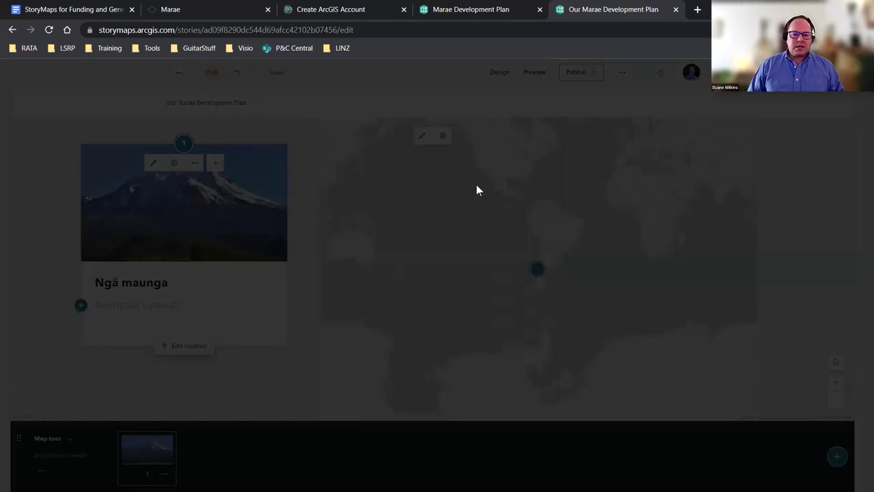
{"action": "left_click", "coordinate": [423, 137]}
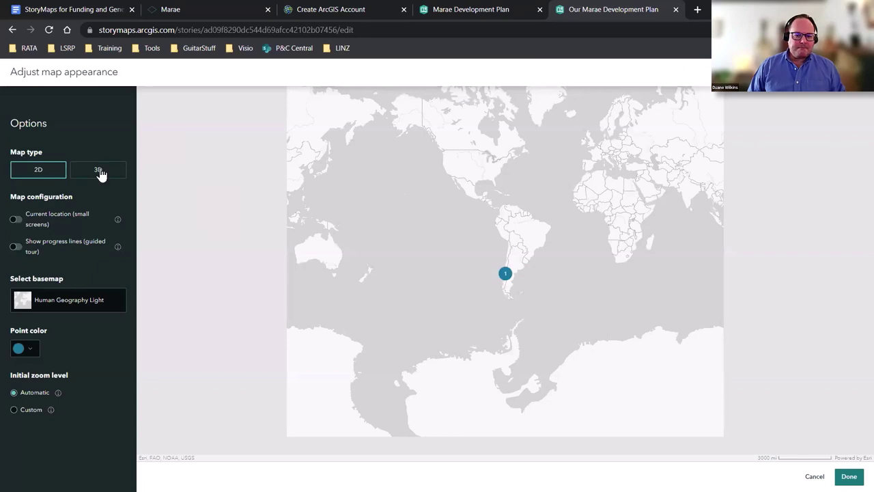
{"action": "left_click", "coordinate": [99, 171]}
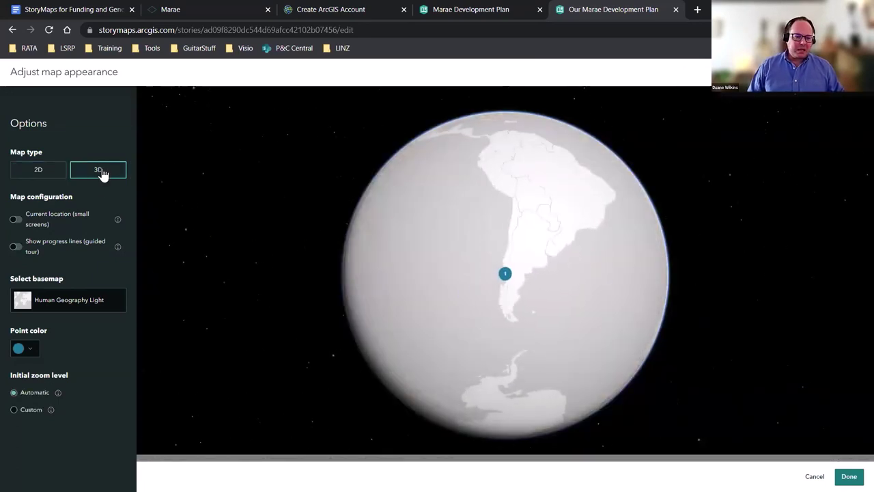
{"action": "left_click", "coordinate": [99, 308]}
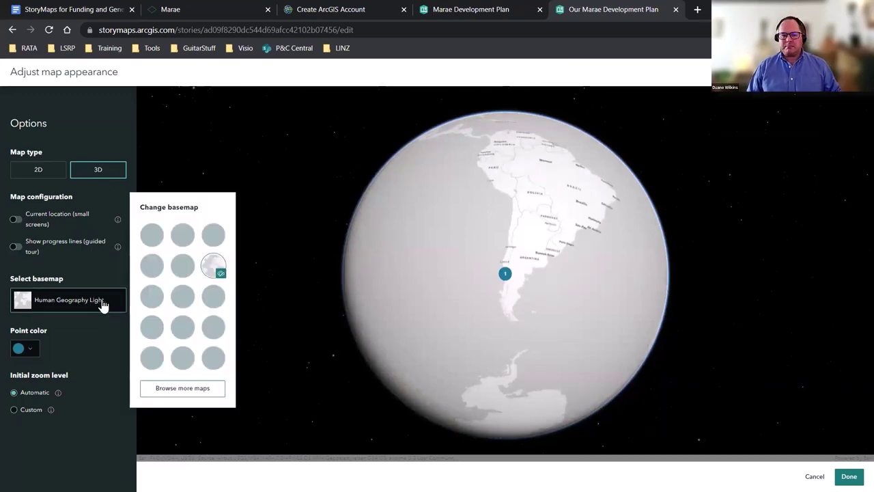
{"action": "left_click", "coordinate": [153, 298]}
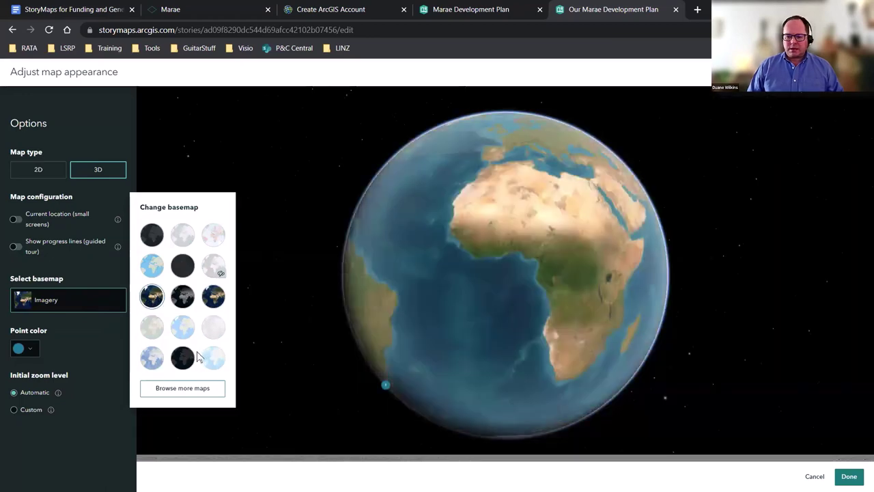
{"action": "left_click", "coordinate": [539, 288]}
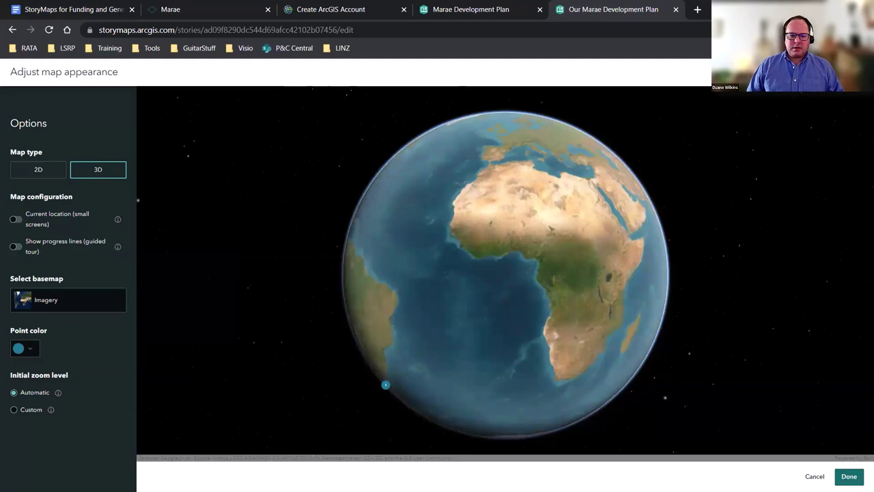
{"action": "left_click", "coordinate": [849, 476]}
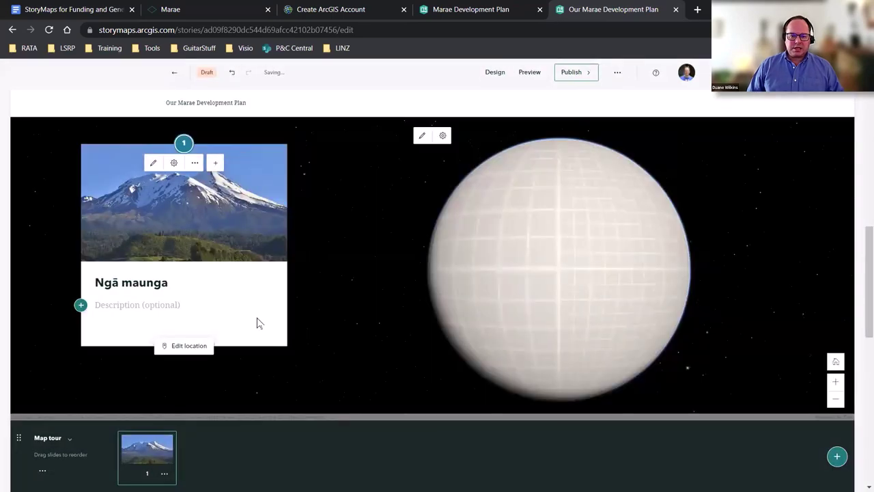
Step: Move the first tour stop's point onto the snow-capped volcano to its south-west
{"action": "left_click", "coordinate": [186, 346]}
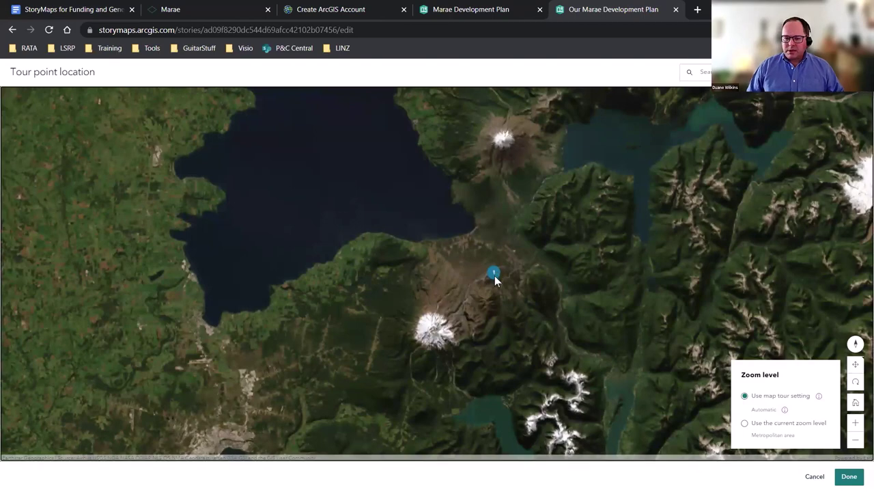
{"action": "left_click_drag", "start_coordinate": [486, 289], "coordinate": [529, 232]}
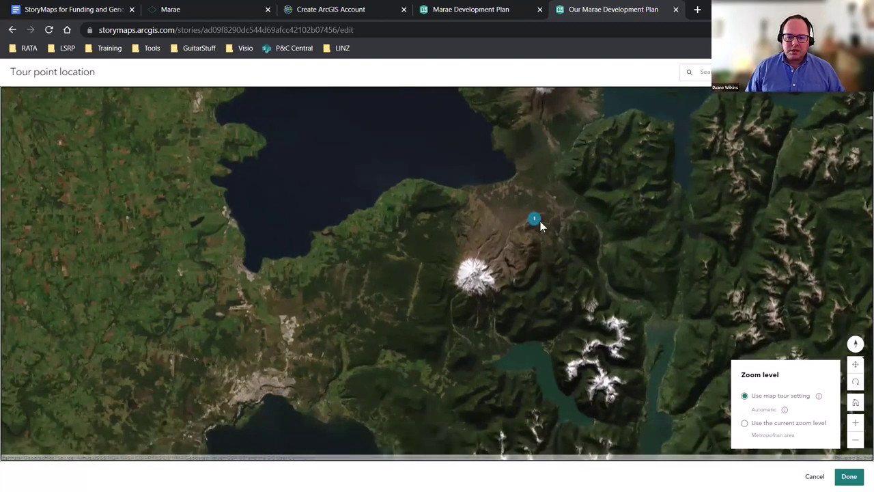
{"action": "left_click", "coordinate": [534, 221]}
{"action": "left_click_drag", "start_coordinate": [534, 235], "coordinate": [478, 289]}
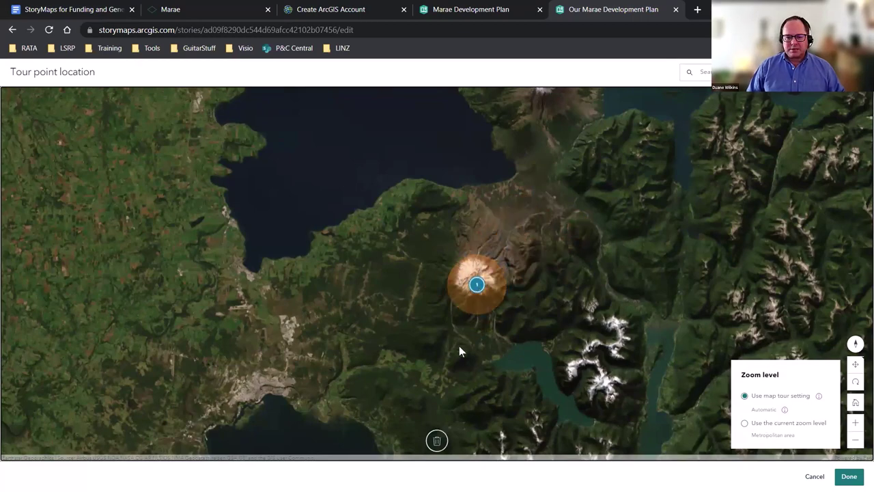
Step: Frame the volcano in a tilted close-up and save the first stop's location with the current zoom level, Town
{"action": "mouse_move", "coordinate": [459, 352]}
{"action": "left_mouse_down"}
{"action": "mouse_move", "coordinate": [482, 303]}
{"action": "mouse_move", "coordinate": [498, 197]}
{"action": "left_mouse_up"}
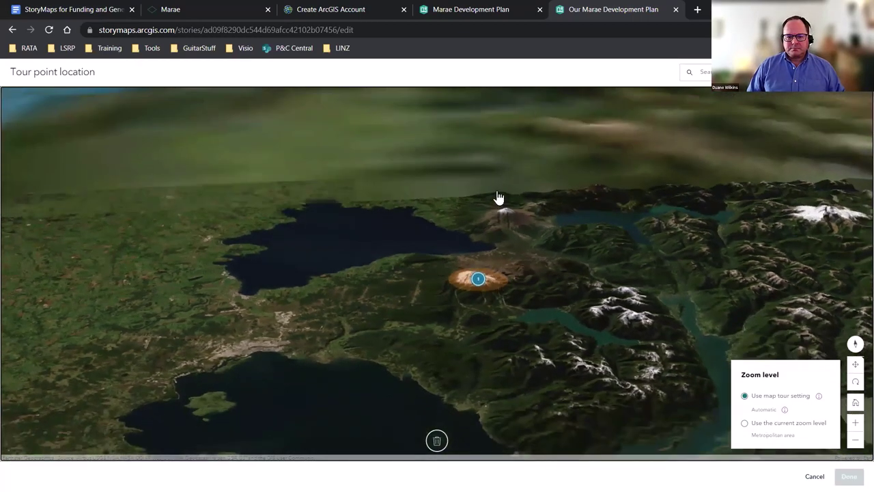
{"action": "scroll", "coordinate": [478, 280], "scroll_direction": "up", "scroll_amount": 3}
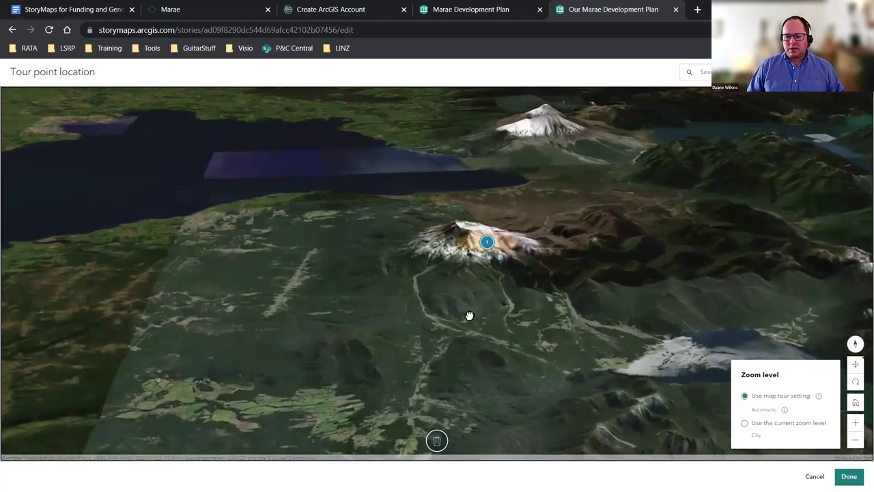
{"action": "scroll", "coordinate": [490, 300], "scroll_direction": "up", "scroll_amount": 3}
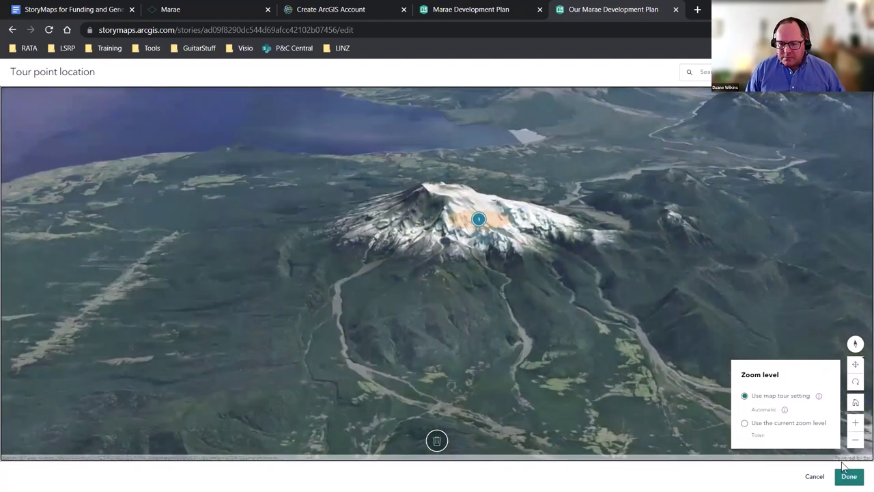
{"action": "left_click", "coordinate": [809, 426]}
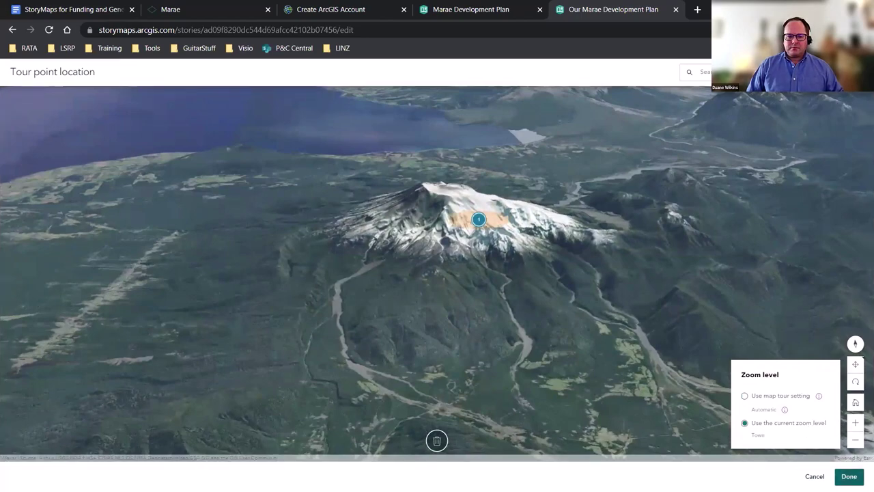
{"action": "left_click", "coordinate": [848, 476]}
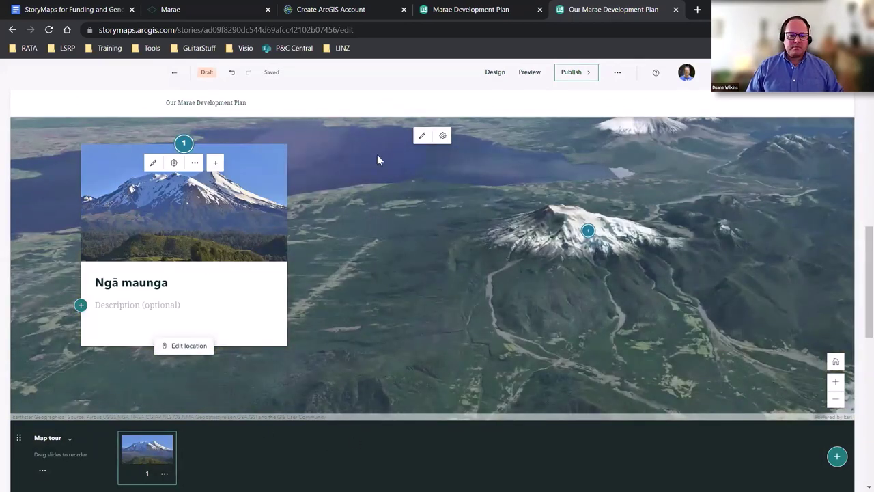
Step: Add a second tour stop and upload "kumara - Copy.jpg" from Downloads as its image
{"action": "left_click", "coordinate": [840, 456]}
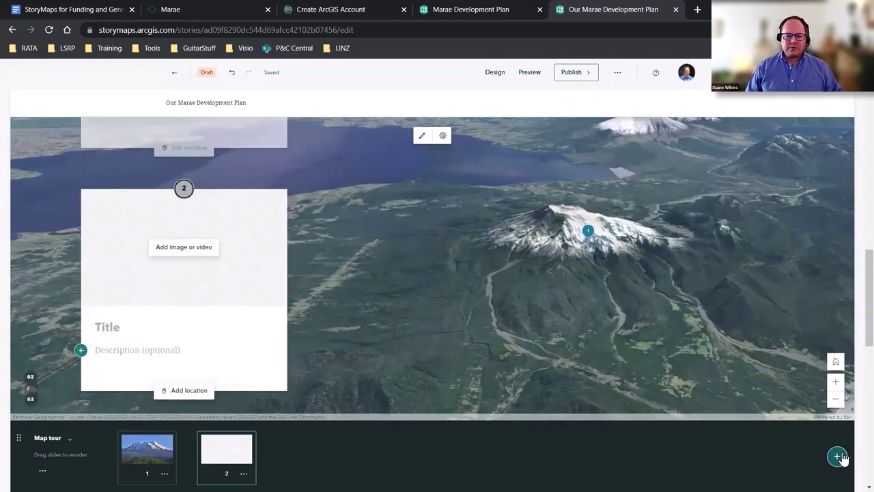
{"action": "left_click", "coordinate": [210, 250]}
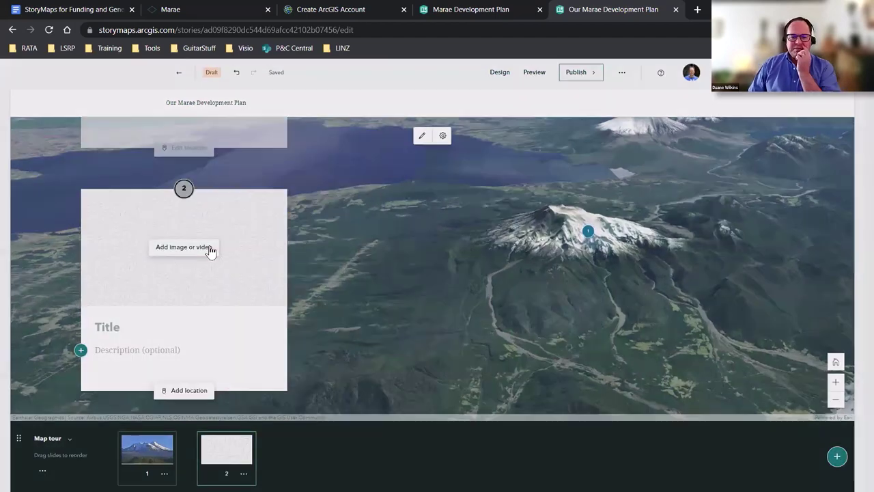
{"action": "left_click", "coordinate": [482, 309]}
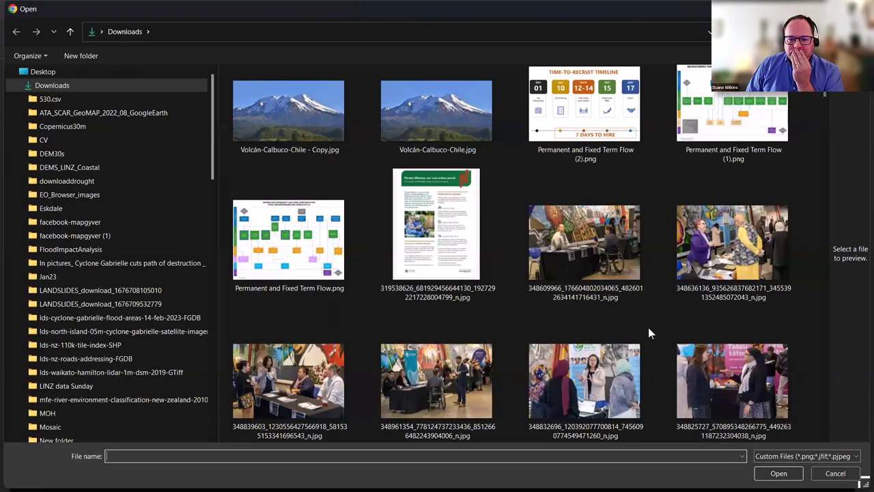
{"action": "scroll", "coordinate": [643, 319], "scroll_direction": "down", "scroll_amount": 10}
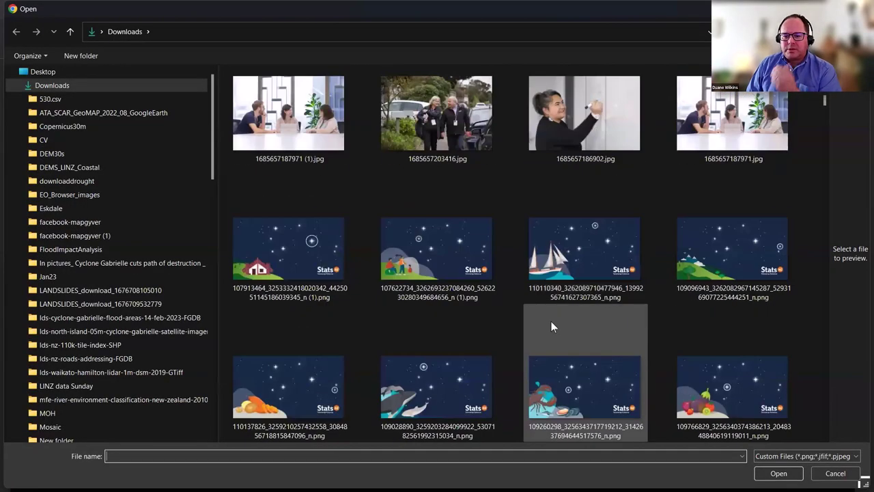
{"action": "scroll", "coordinate": [555, 331], "scroll_direction": "down", "scroll_amount": 10}
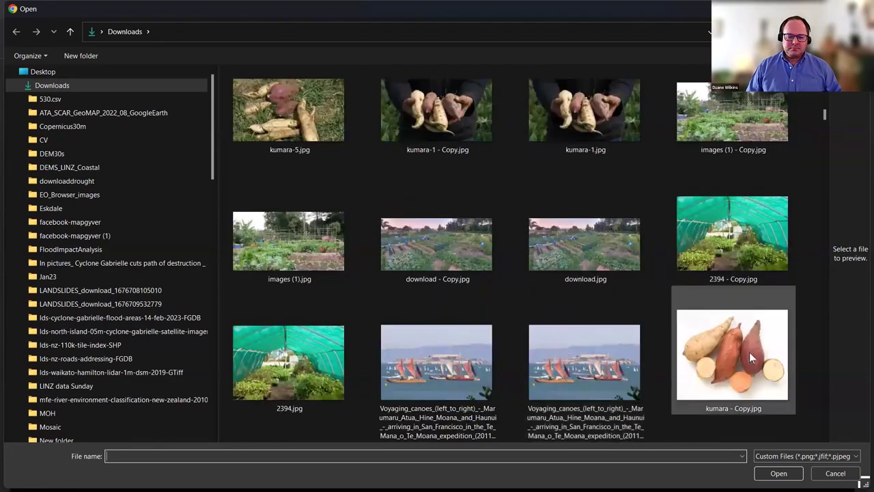
{"action": "left_click", "coordinate": [749, 352]}
{"action": "left_click", "coordinate": [779, 474]}
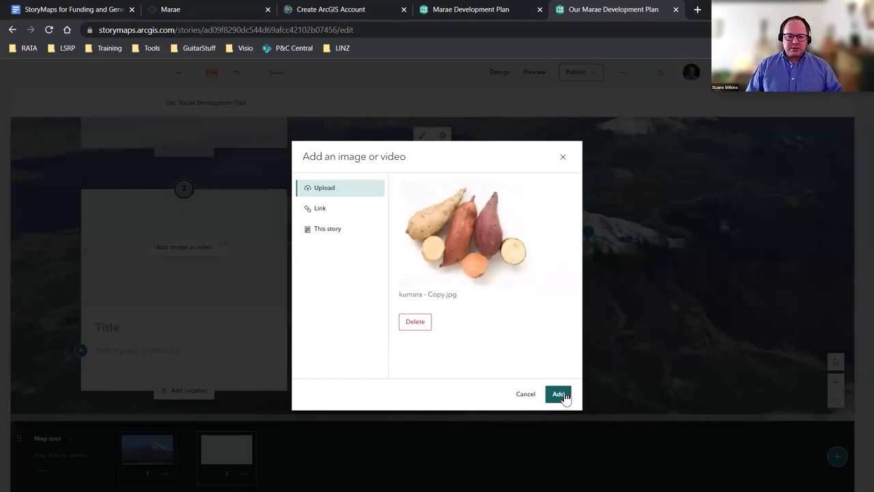
{"action": "left_click", "coordinate": [560, 395]}
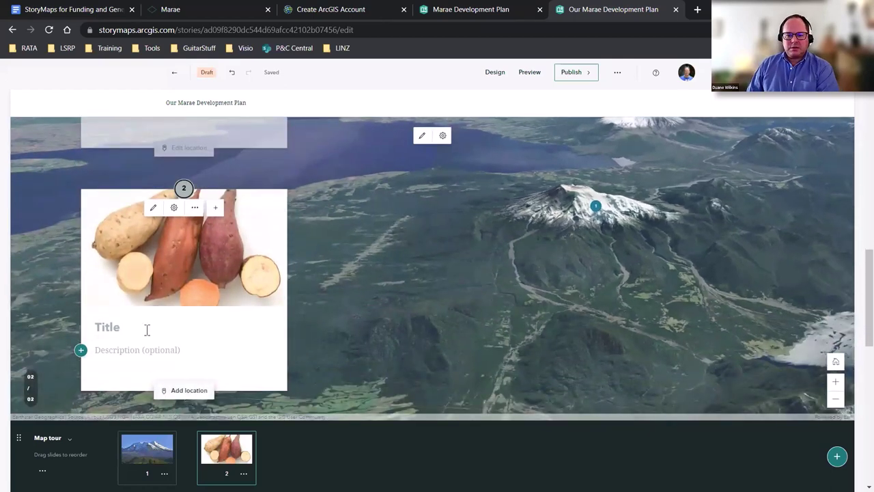
Step: Place the second stop in the valley south-east of the volcano, keeping the map tour's zoom setting, and check both stops' map views
{"action": "left_click", "coordinate": [175, 390]}
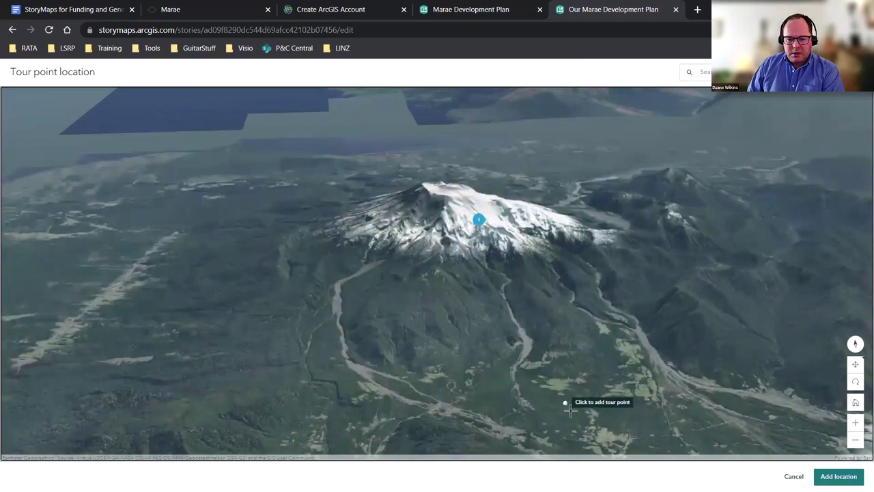
{"action": "left_click", "coordinate": [591, 407]}
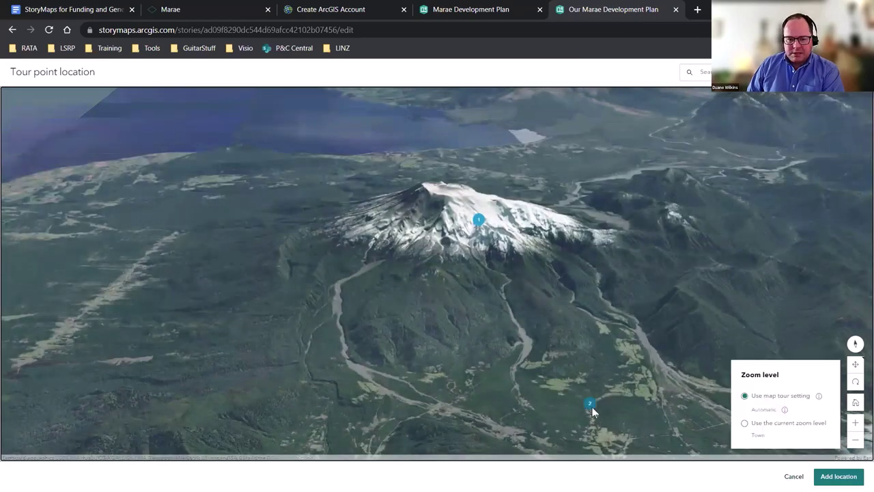
{"action": "left_click_drag", "start_coordinate": [650, 395], "coordinate": [487, 321]}
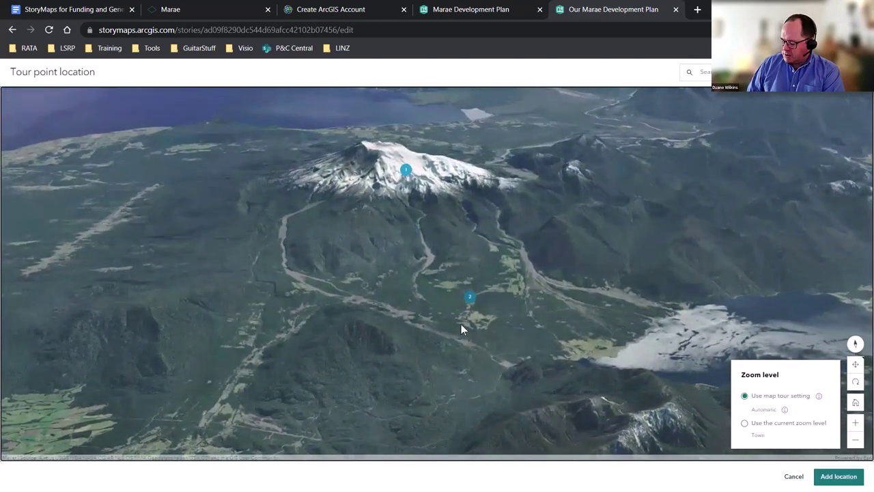
{"action": "scroll", "coordinate": [460, 323], "scroll_direction": "up", "scroll_amount": 3}
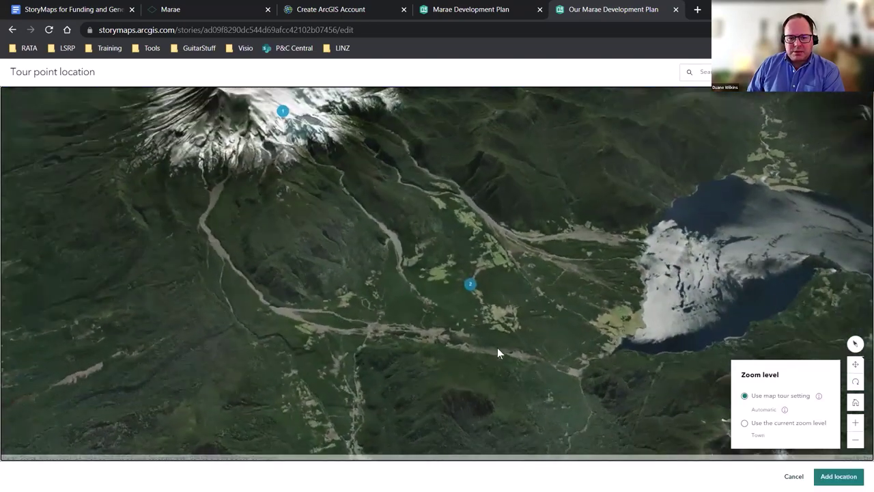
{"action": "scroll", "coordinate": [476, 337], "scroll_direction": "up", "scroll_amount": 5}
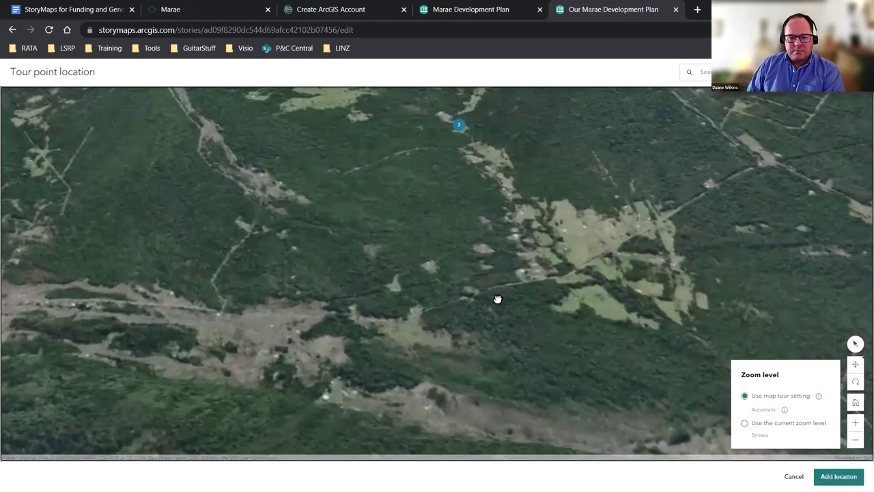
{"action": "scroll", "coordinate": [493, 371], "scroll_direction": "up", "scroll_amount": 3}
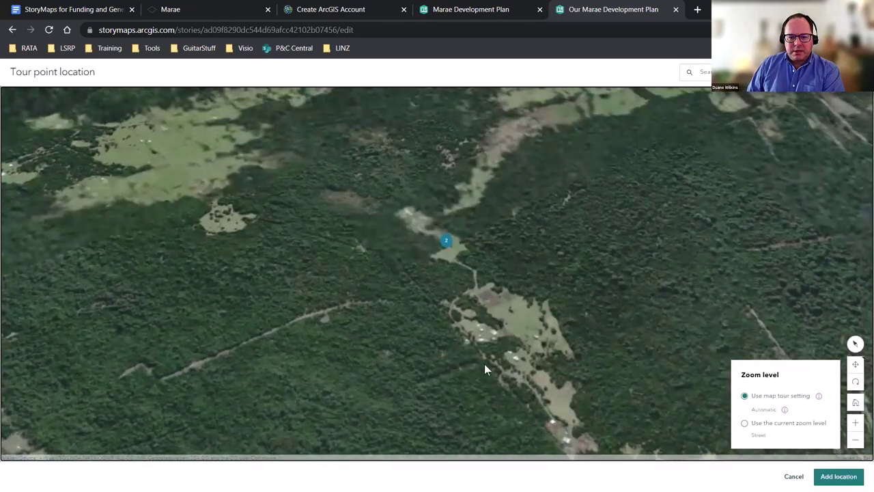
{"action": "scroll", "coordinate": [448, 315], "scroll_direction": "down", "scroll_amount": 2}
{"action": "scroll", "coordinate": [454, 308], "scroll_direction": "down", "scroll_amount": 3}
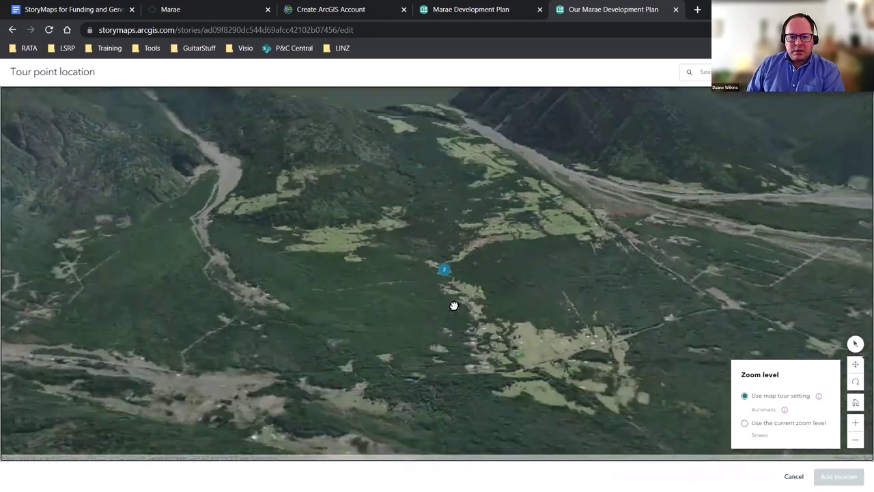
{"action": "scroll", "coordinate": [455, 309], "scroll_direction": "down", "scroll_amount": 3}
{"action": "scroll", "coordinate": [419, 339], "scroll_direction": "down", "scroll_amount": 2}
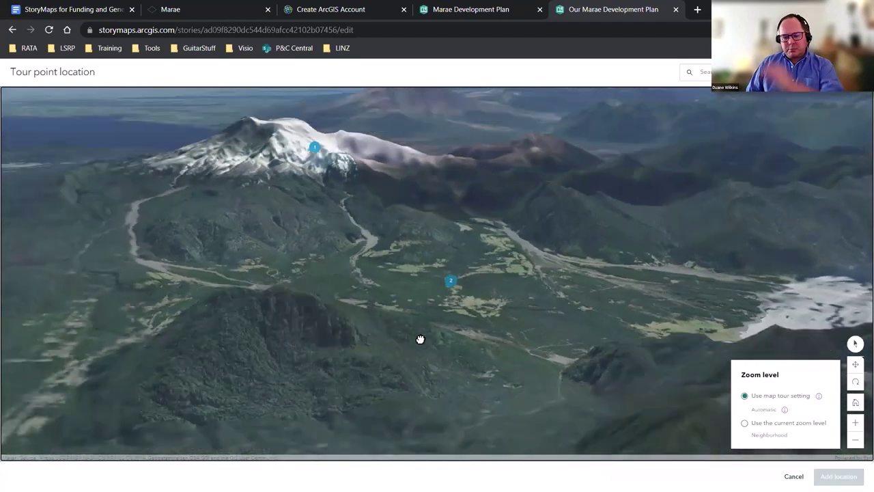
{"action": "scroll", "coordinate": [439, 332], "scroll_direction": "up", "scroll_amount": 3}
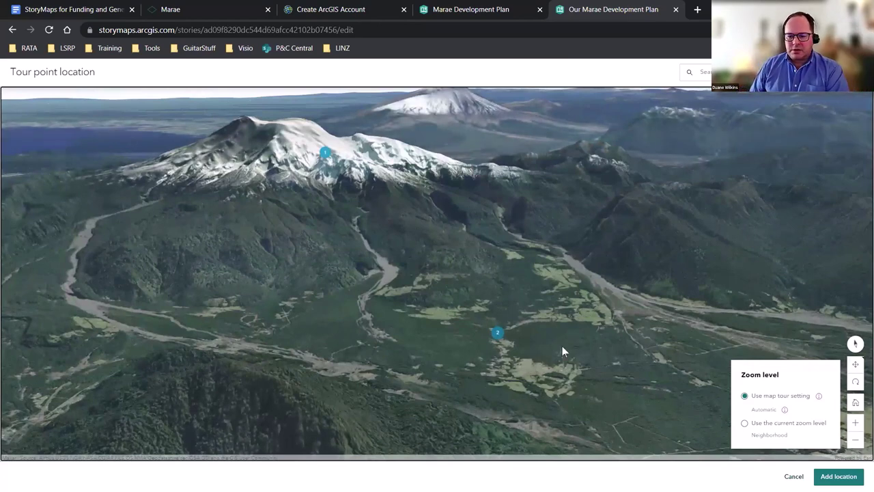
{"action": "scroll", "coordinate": [520, 367], "scroll_direction": "down", "scroll_amount": 2}
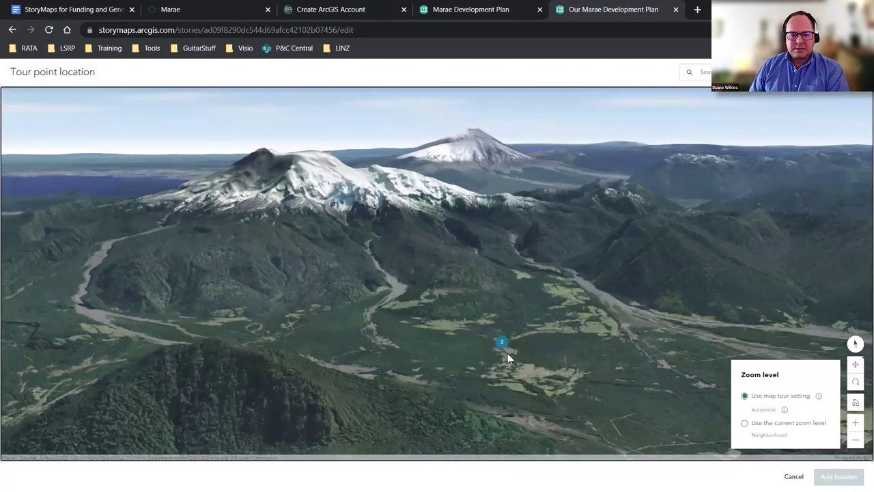
{"action": "left_click", "coordinate": [839, 476]}
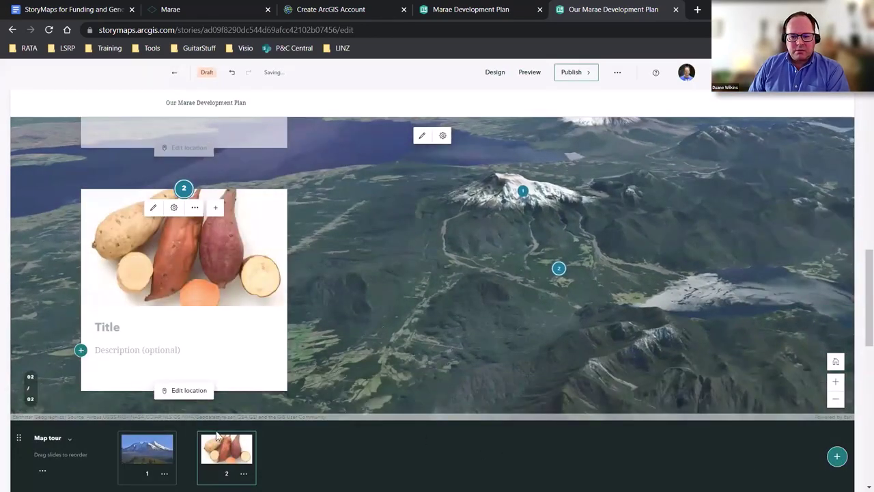
{"action": "left_click", "coordinate": [153, 452]}
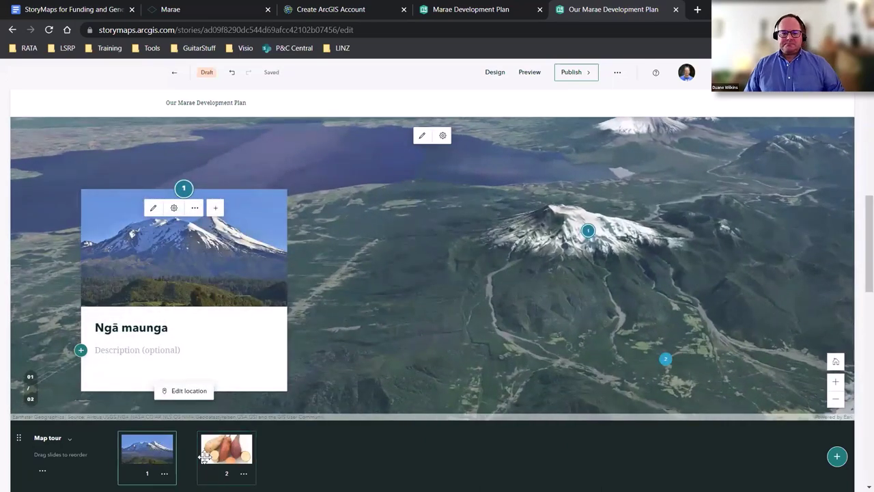
{"action": "left_click", "coordinate": [208, 457]}
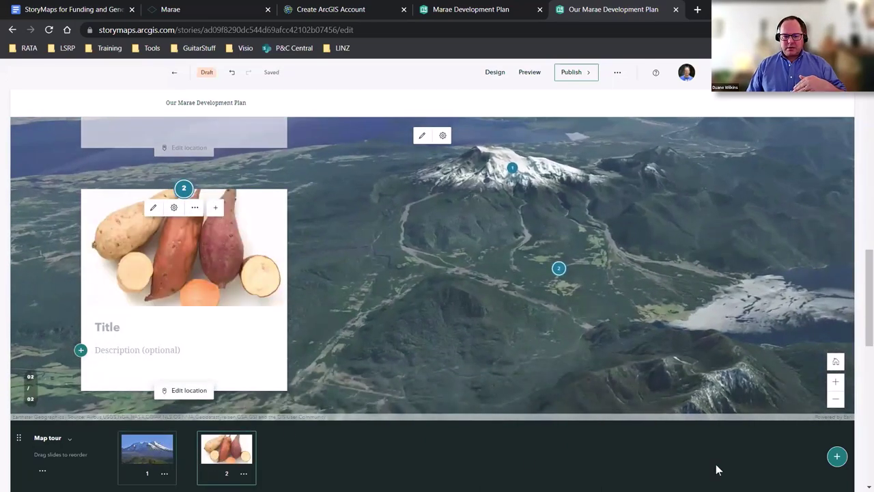
Step: Insert a text block in the story directly below the map tour
{"action": "scroll", "coordinate": [575, 413], "scroll_direction": "down", "scroll_amount": 5}
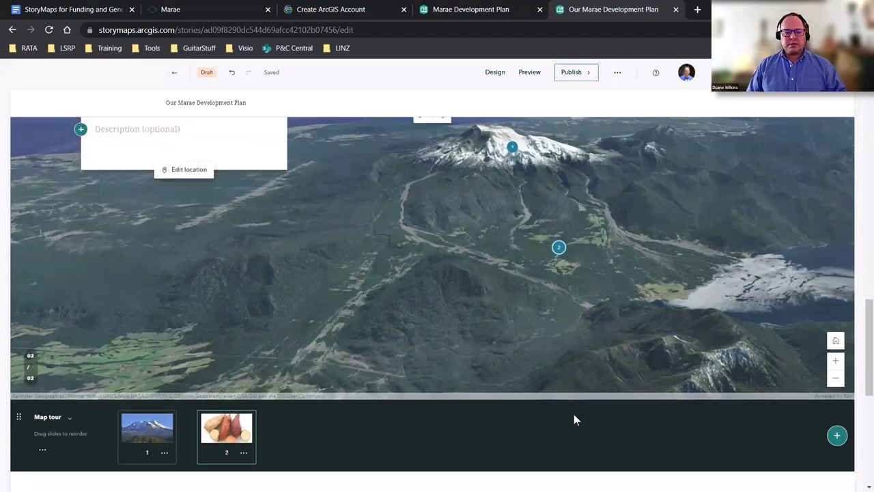
{"action": "scroll", "coordinate": [574, 429], "scroll_direction": "down", "scroll_amount": 2}
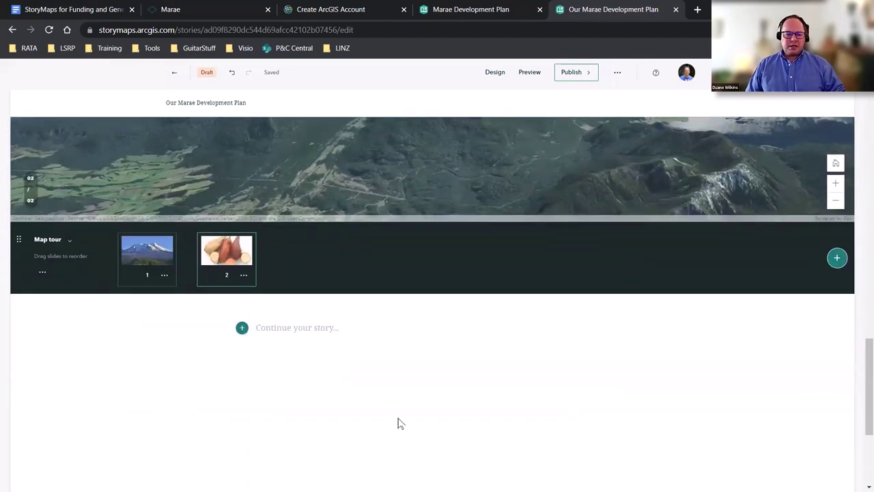
{"action": "left_click", "coordinate": [242, 330]}
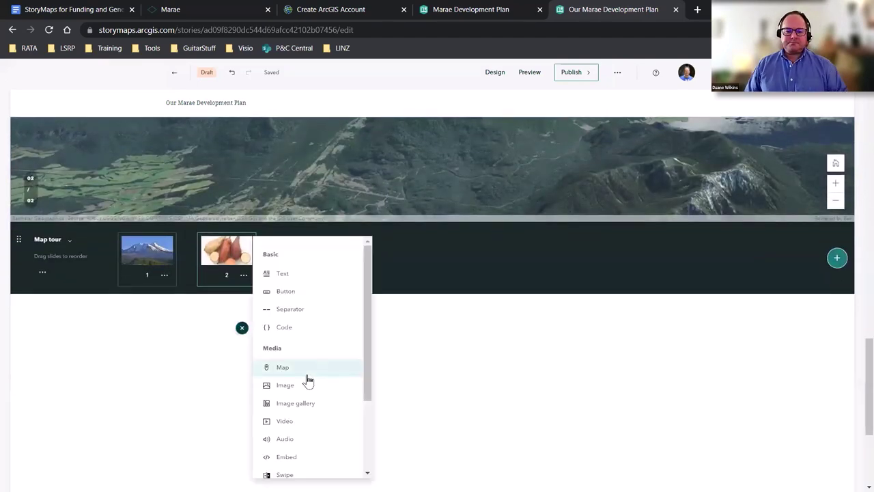
{"action": "mouse_move", "coordinate": [308, 377]}
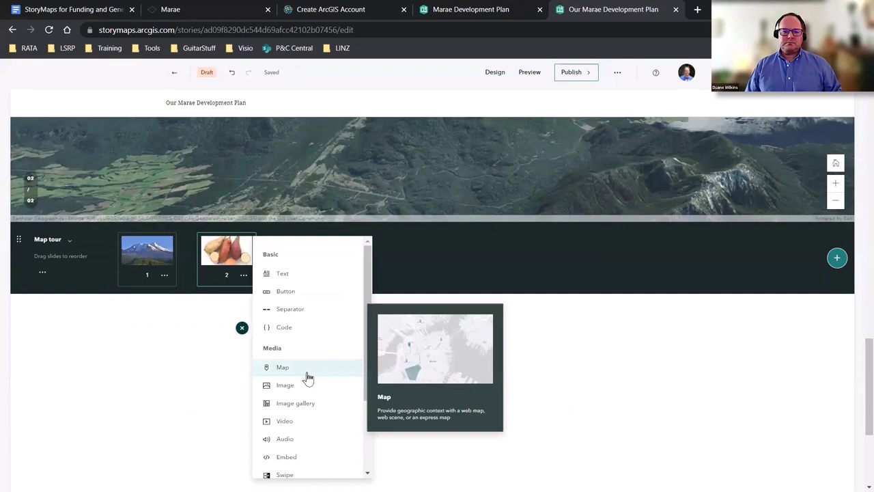
{"action": "left_click", "coordinate": [309, 274]}
Step: In the example Marae Development Plan story, copy the paragraphs from "Nestled in the lush greenery" through "a hangi space"
{"action": "left_click", "coordinate": [355, 11]}
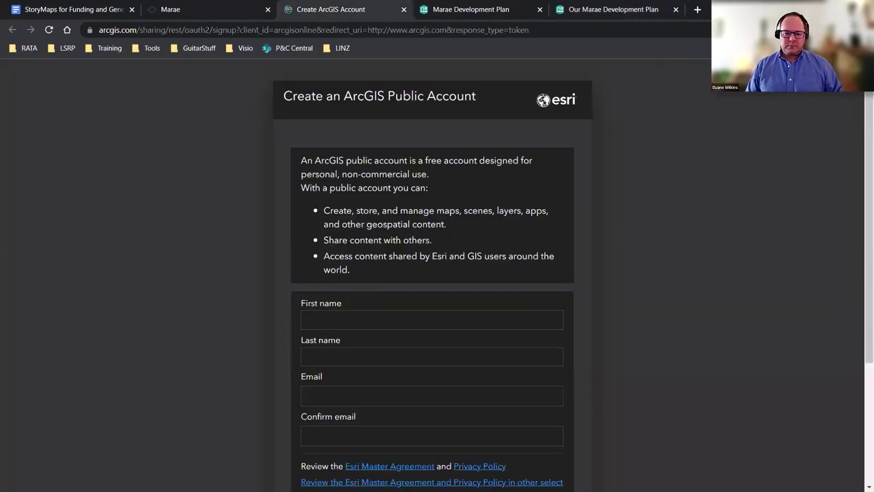
{"action": "left_click", "coordinate": [464, 11]}
{"action": "scroll", "coordinate": [434, 226], "scroll_direction": "down", "scroll_amount": 10}
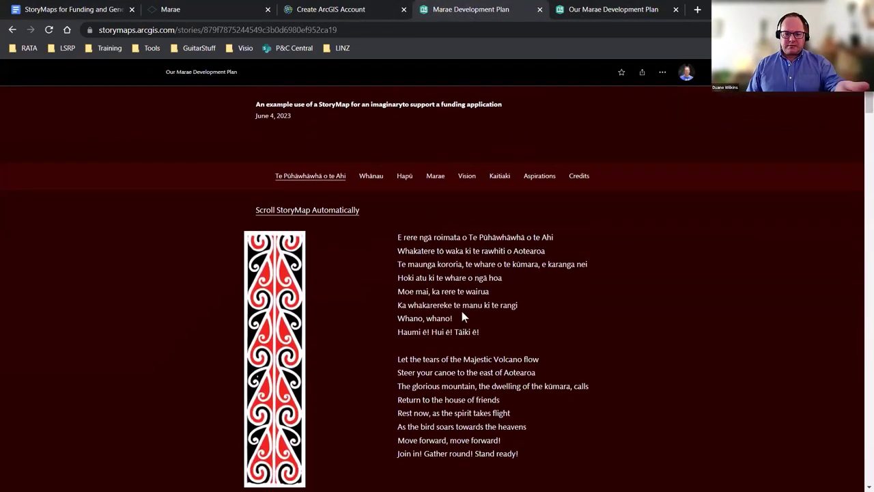
{"action": "scroll", "coordinate": [467, 326], "scroll_direction": "down", "scroll_amount": 10}
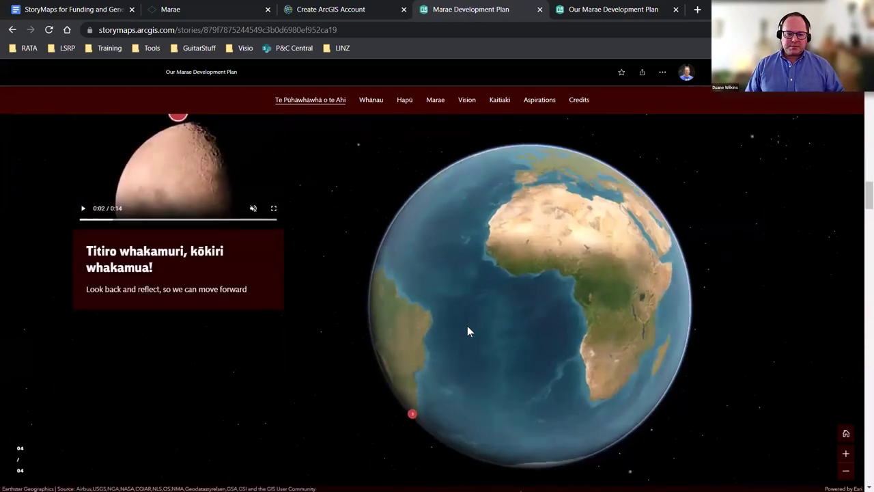
{"action": "scroll", "coordinate": [467, 326], "scroll_direction": "down", "scroll_amount": 5}
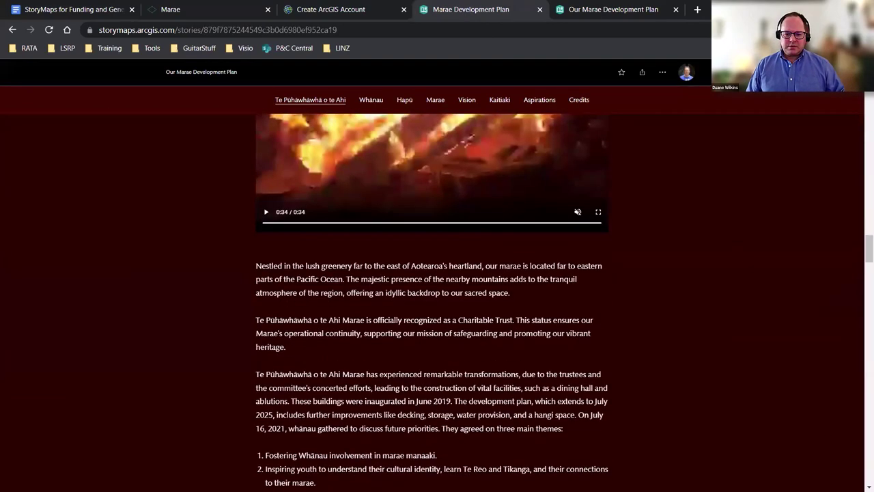
{"action": "left_click_drag", "start_coordinate": [252, 264], "coordinate": [562, 438]}
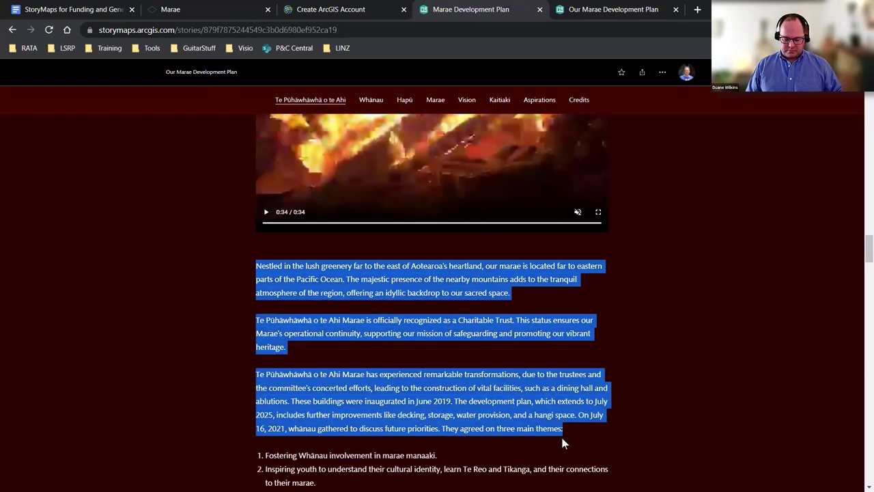
{"action": "left_click_drag", "start_coordinate": [562, 437], "coordinate": [577, 428]}
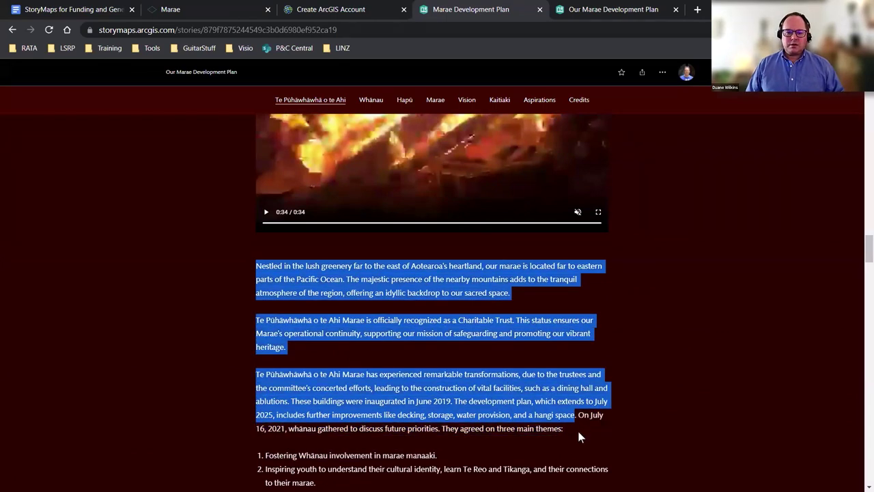
Step: Paste the copied marae description into the empty text block below the map tour in Our Marae Development Plan
{"action": "left_click", "coordinate": [612, 10]}
{"action": "left_click", "coordinate": [263, 334]}
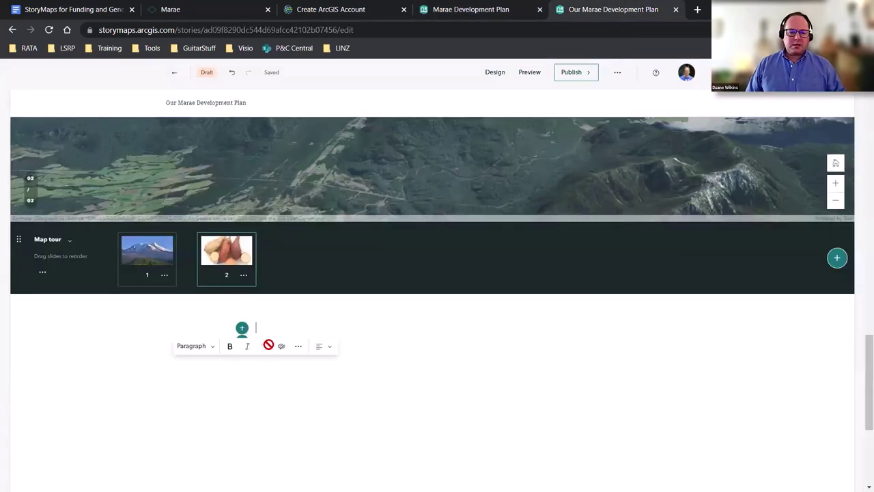
{"action": "type", "text": "Nestled in the lush greenery far to the east of Aotearoa's heartland, our marae is located far in eastern parts of the Pacific Ocean. The majestic presence of the nearby mountains adds to the tranquil atmosphere of the region, offering an idyllic backdrop to our sacred space. Te Pūhāwhākiti o te Ahi Marae is officially recognised as a Charitable Trust. This status ensures our Marae's operational continuity, supporting our mission of safeguarding and promoting our vibrant heritage. Te Pūhāwhāwhā o te Ahi Marae has experienced remarkable transformations, due to the trustees and the committee's concerted efforts, leading to the construction of vital facilities, such as a dining hall and ablutions. These buildings were inaugurated in June 2019. The development plan, which extends to July 2025, includes further improvements like decking, storage, water provision, and a hangi space"}
Step: Insert a map block below the pasted description and create a new express map for it
{"action": "scroll", "coordinate": [327, 294], "scroll_direction": "down", "scroll_amount": 3}
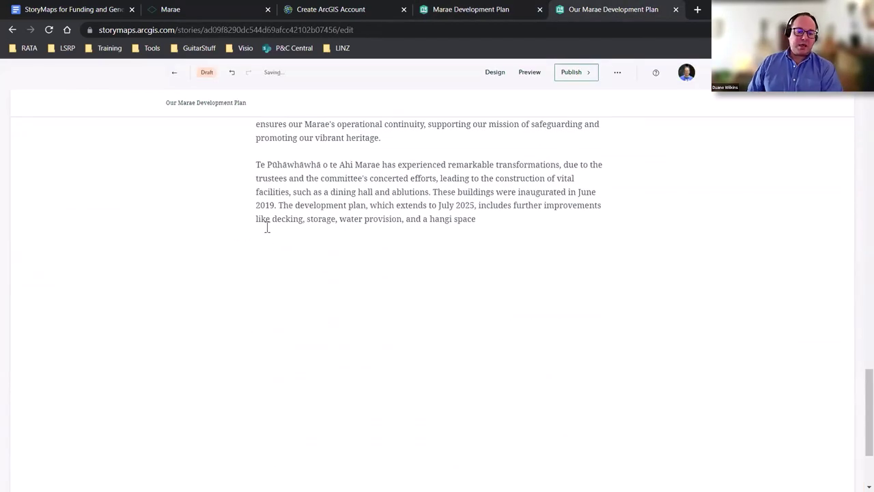
{"action": "left_click", "coordinate": [242, 233]}
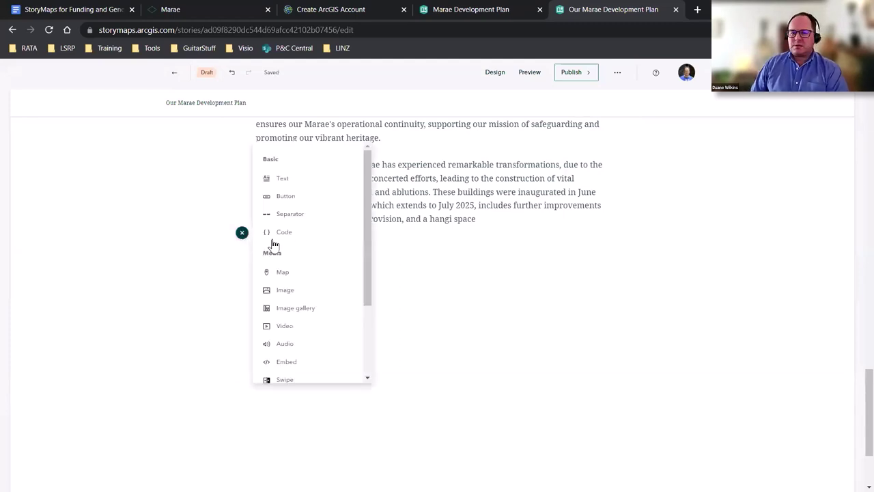
{"action": "left_click", "coordinate": [297, 278]}
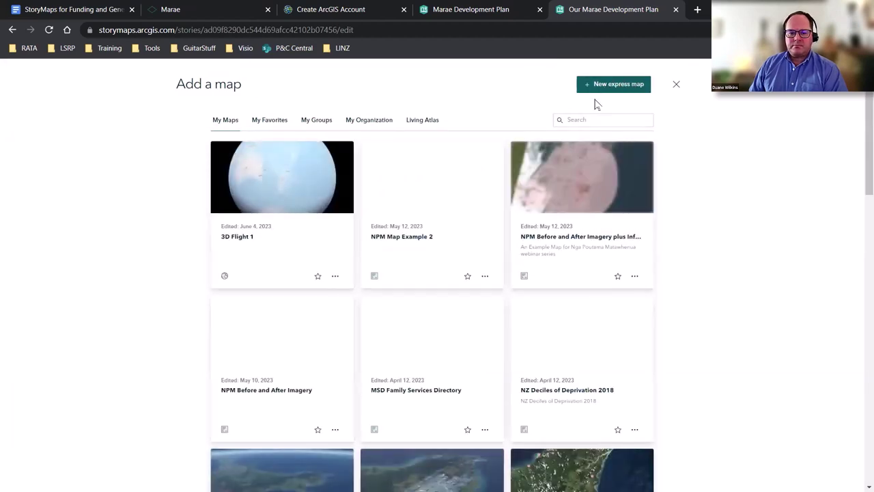
{"action": "left_click", "coordinate": [638, 85]}
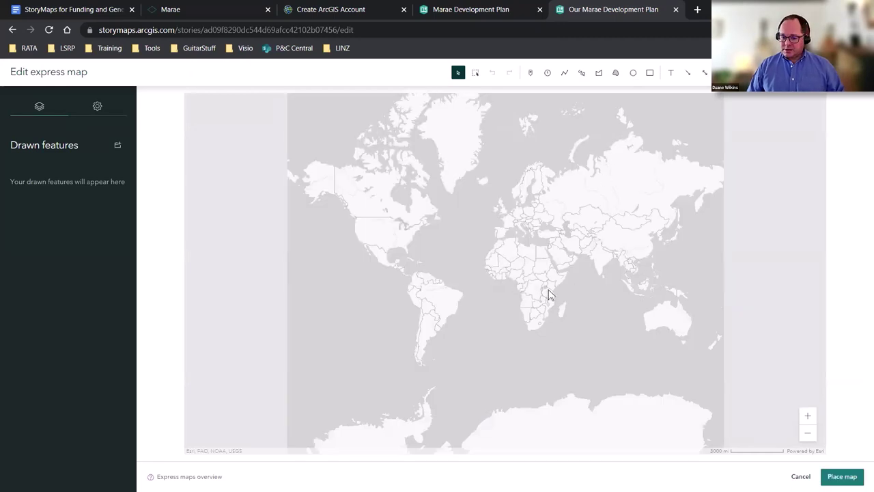
Step: Frame the express map on New Zealand's central North Island, around National Park and the area south-west of Lake Taupo
{"action": "left_click_drag", "start_coordinate": [664, 325], "coordinate": [518, 274]}
{"action": "scroll", "coordinate": [533, 284], "scroll_direction": "up", "scroll_amount": 1}
{"action": "scroll", "coordinate": [598, 289], "scroll_direction": "up", "scroll_amount": 3}
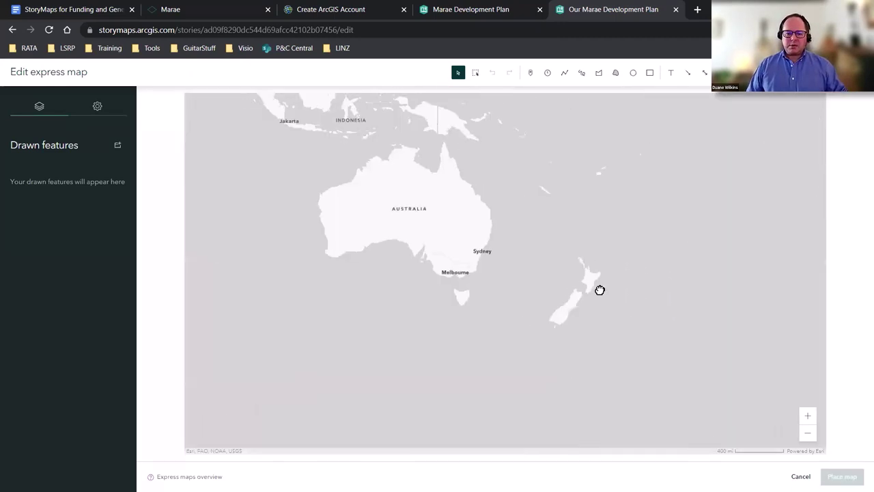
{"action": "scroll", "coordinate": [599, 290], "scroll_direction": "up", "scroll_amount": 2}
{"action": "scroll", "coordinate": [519, 246], "scroll_direction": "up", "scroll_amount": 1}
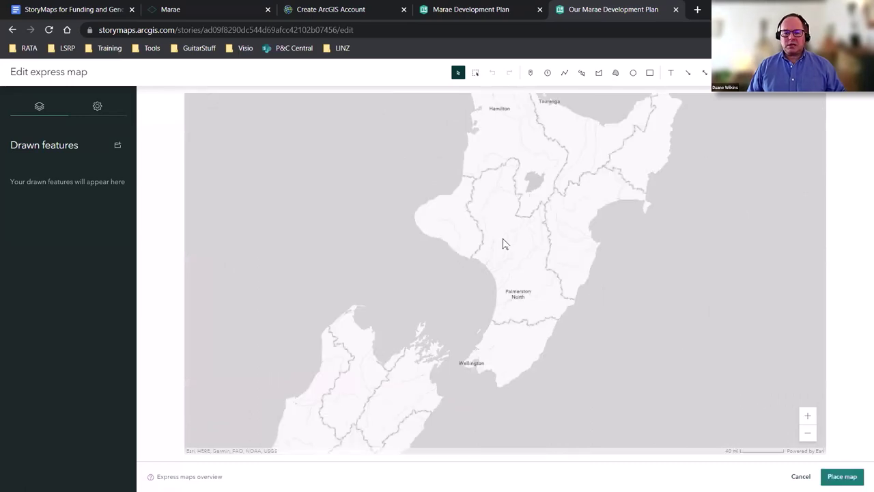
{"action": "left_click_drag", "start_coordinate": [525, 284], "coordinate": [555, 195]}
{"action": "scroll", "coordinate": [504, 280], "scroll_direction": "up", "scroll_amount": 2}
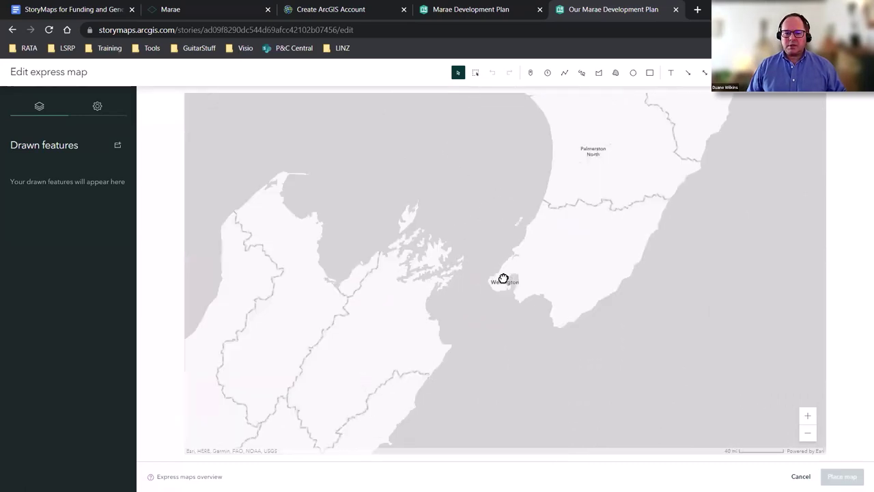
{"action": "scroll", "coordinate": [537, 283], "scroll_direction": "up", "scroll_amount": 2}
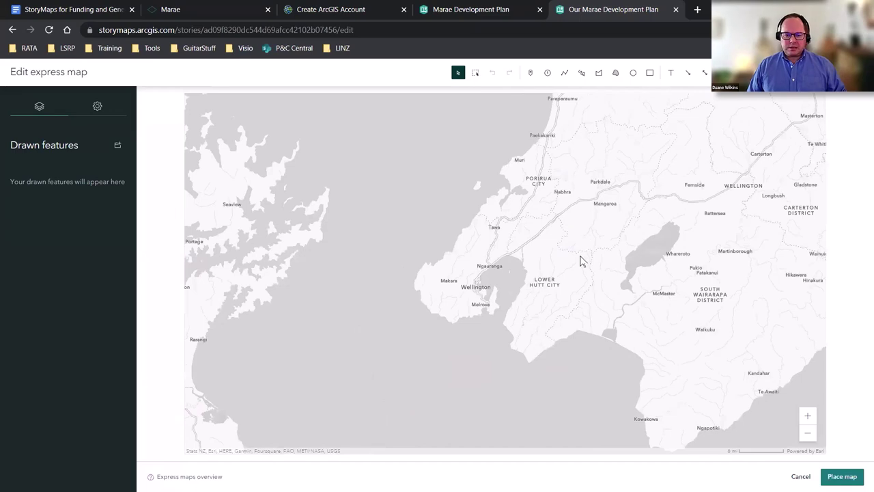
{"action": "left_click_drag", "start_coordinate": [580, 261], "coordinate": [443, 392]}
{"action": "left_click_drag", "start_coordinate": [444, 205], "coordinate": [437, 334]}
{"action": "left_click_drag", "start_coordinate": [485, 237], "coordinate": [455, 396]}
{"action": "left_click_drag", "start_coordinate": [451, 246], "coordinate": [458, 335]}
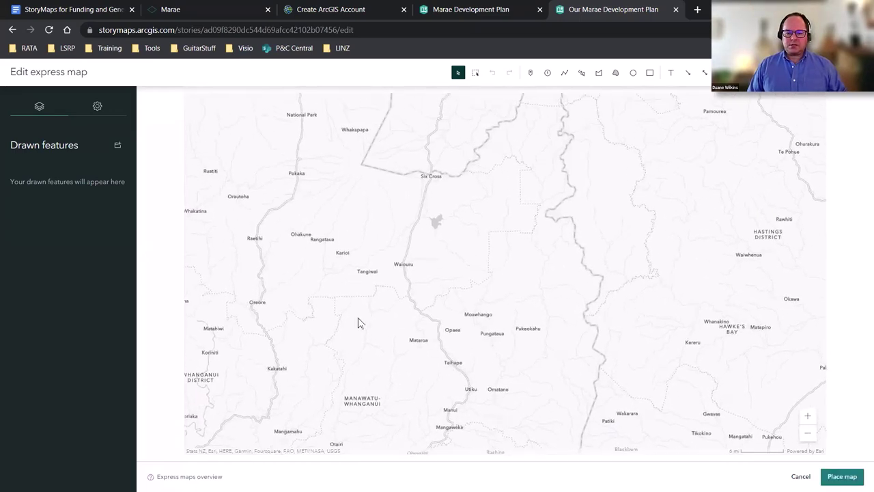
{"action": "left_click_drag", "start_coordinate": [542, 366], "coordinate": [593, 253]}
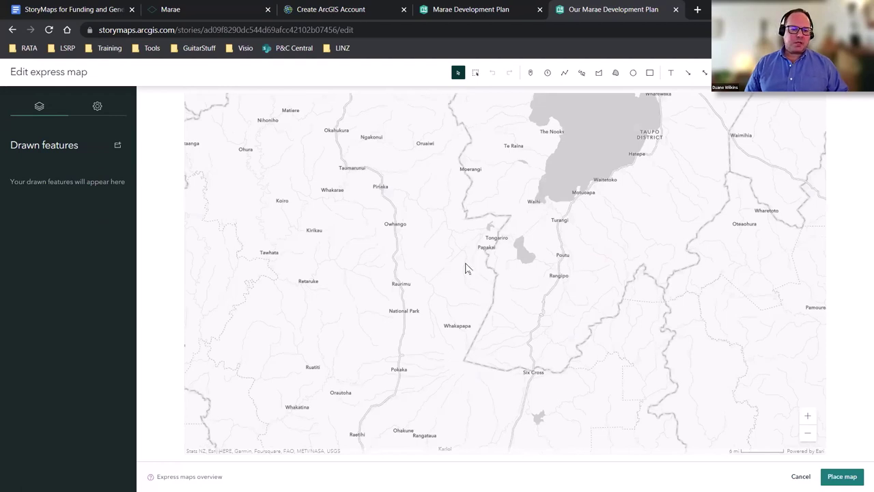
Step: Change the express map's basemap to Imagery and centre the view on the snow-capped volcano
{"action": "left_click", "coordinate": [99, 107]}
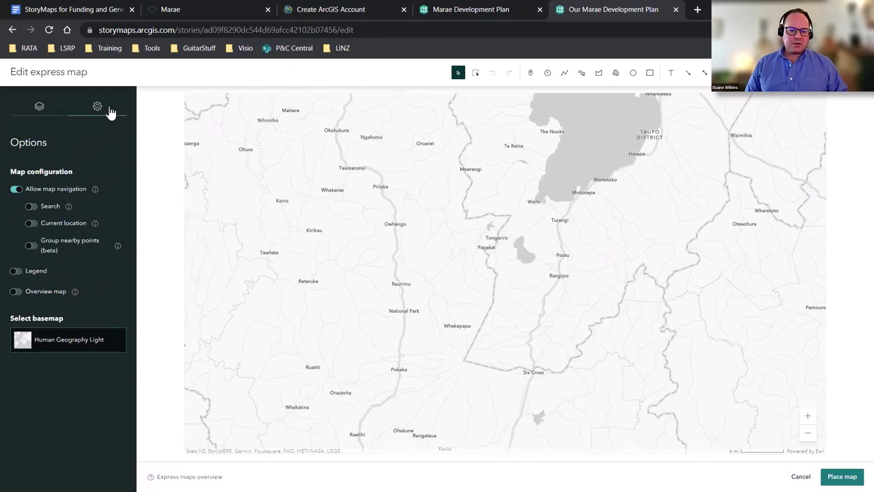
{"action": "left_click_drag", "start_coordinate": [49, 332], "coordinate": [58, 346]}
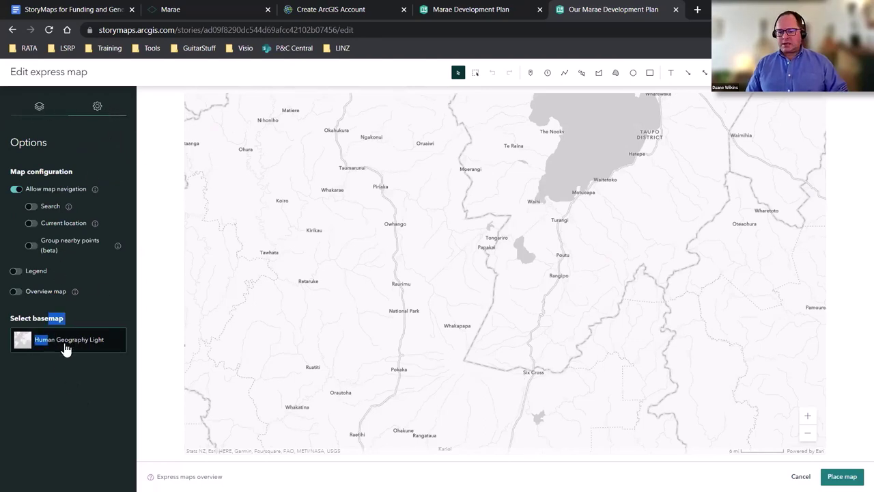
{"action": "left_click", "coordinate": [151, 343]}
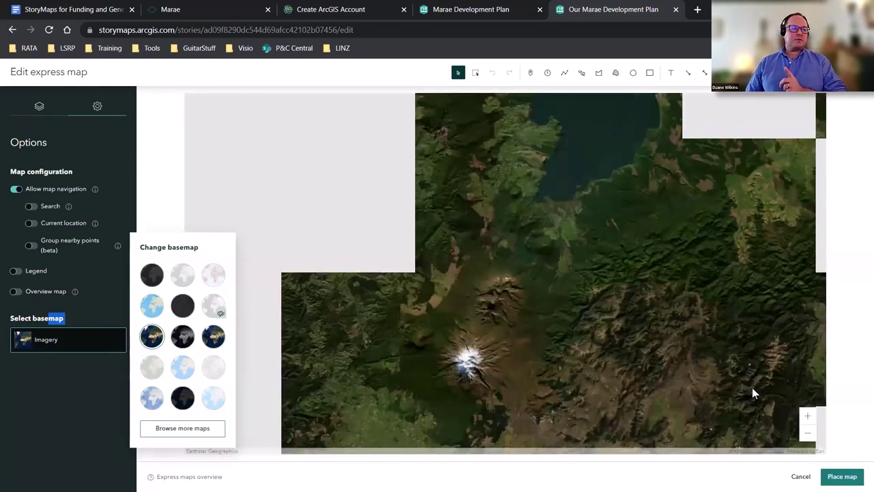
{"action": "left_click_drag", "start_coordinate": [591, 405], "coordinate": [654, 253]}
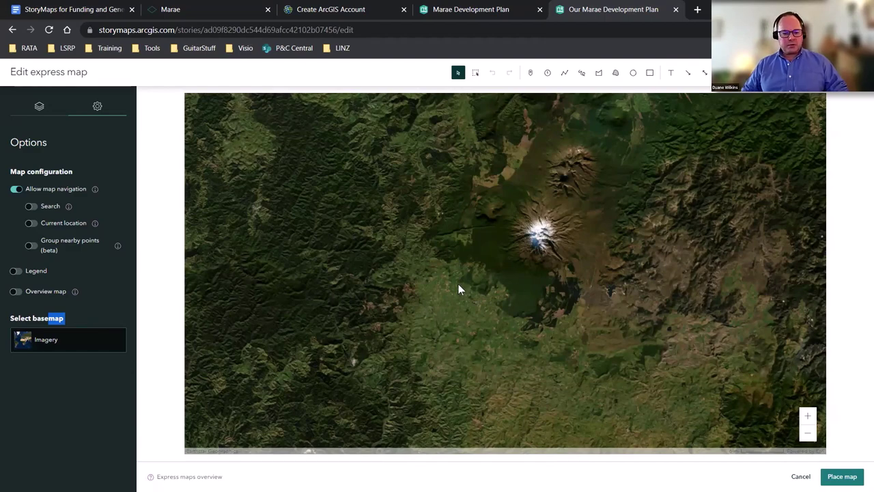
{"action": "left_click_drag", "start_coordinate": [496, 318], "coordinate": [478, 342]}
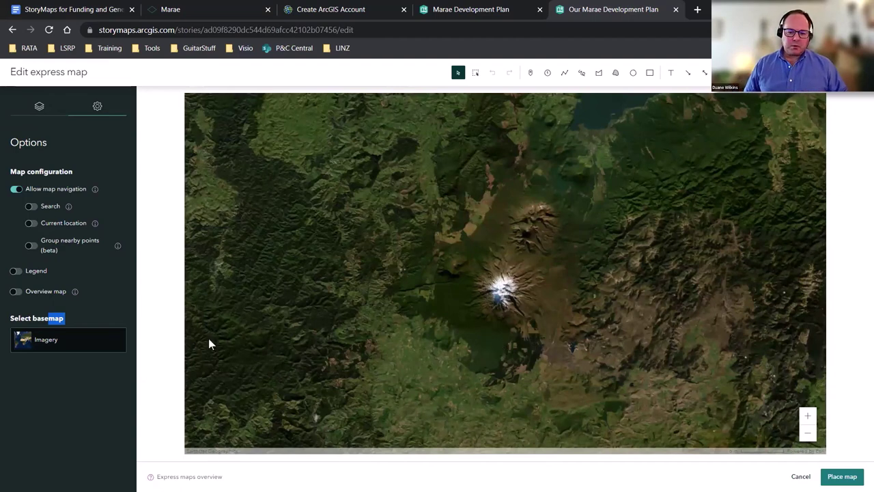
Step: Enable the overview map, try the legend options and switch the legend back off, and place the express map in the story
{"action": "left_click", "coordinate": [16, 292]}
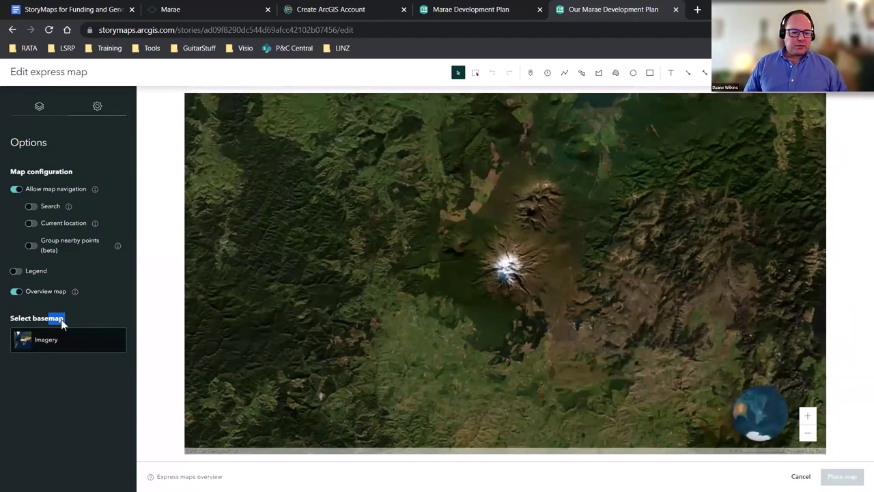
{"action": "left_click", "coordinate": [30, 272]}
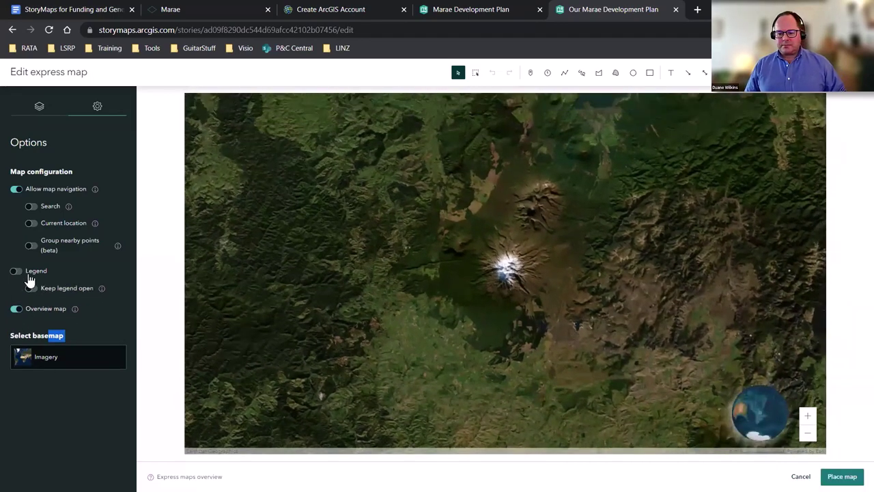
{"action": "left_click", "coordinate": [75, 295]}
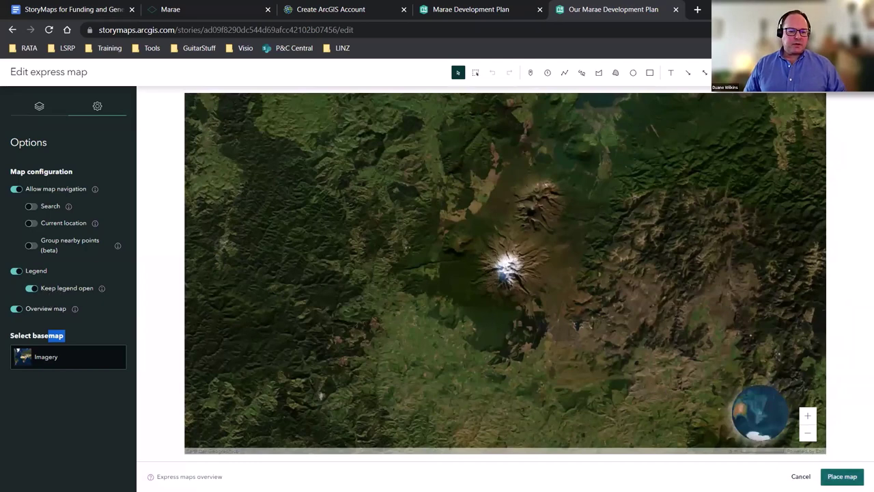
{"action": "left_click", "coordinate": [7, 273]}
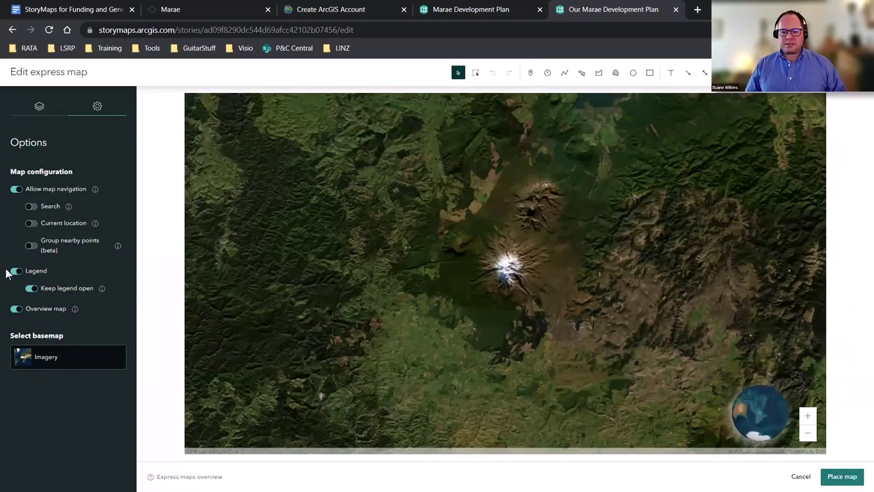
{"action": "left_click", "coordinate": [16, 272]}
{"action": "left_click", "coordinate": [842, 476]}
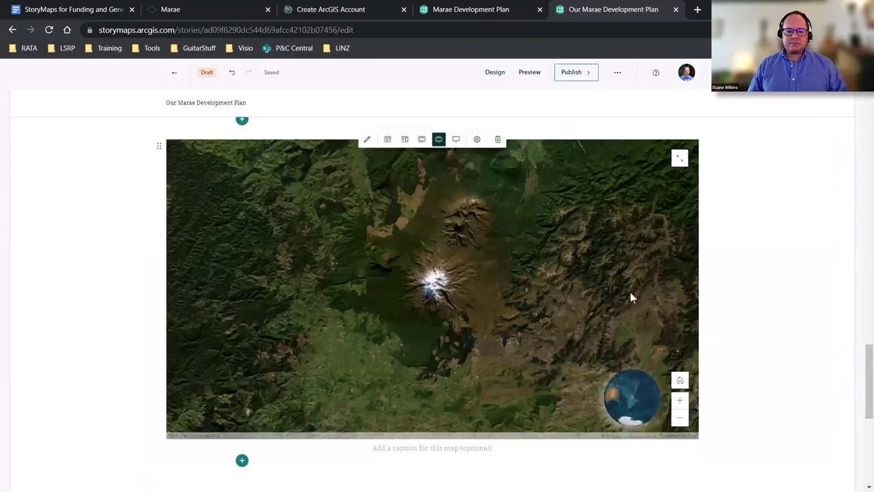
Step: Edit the express map to add a red (#FC3B36) point marker just north-west of the snow-capped volcano, and place the updated map
{"action": "left_click", "coordinate": [367, 140]}
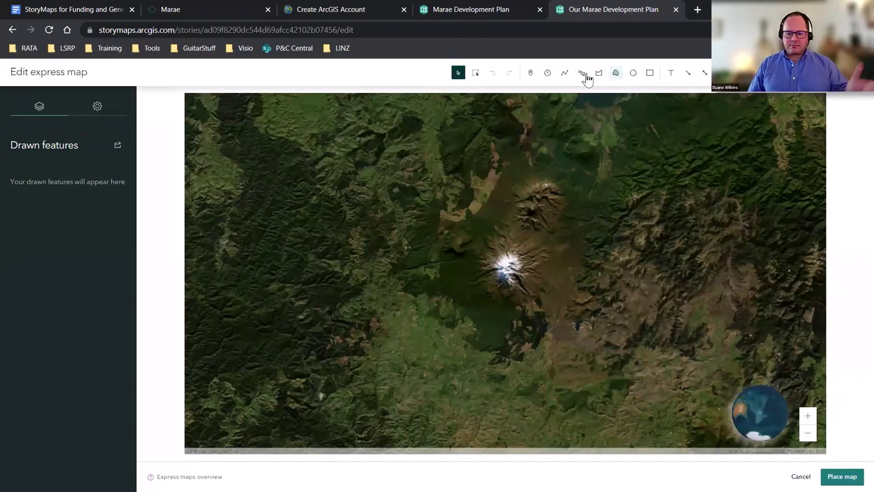
{"action": "left_click", "coordinate": [530, 74]}
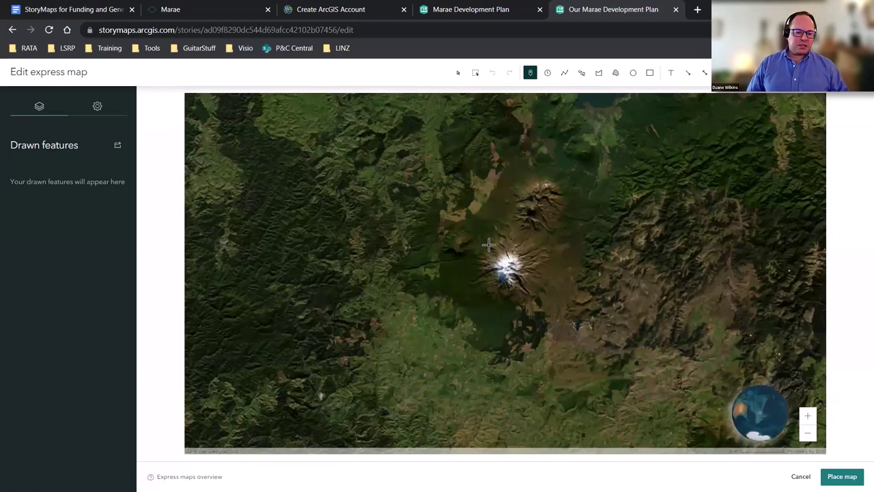
{"action": "left_click", "coordinate": [484, 208]}
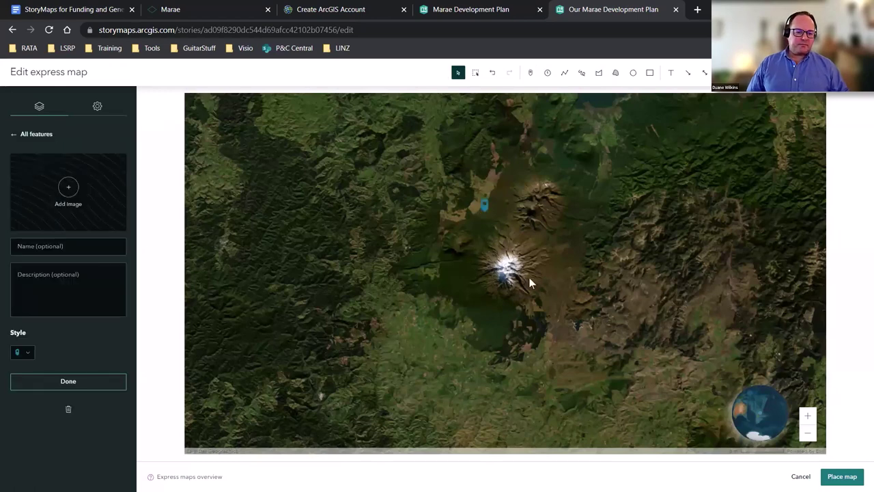
{"action": "left_click", "coordinate": [30, 353]}
{"action": "left_click", "coordinate": [42, 234]}
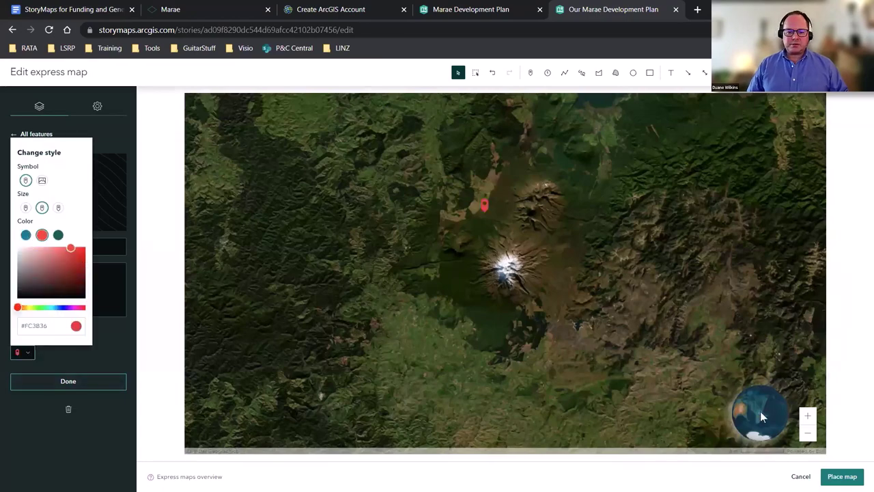
{"action": "left_click", "coordinate": [842, 476]}
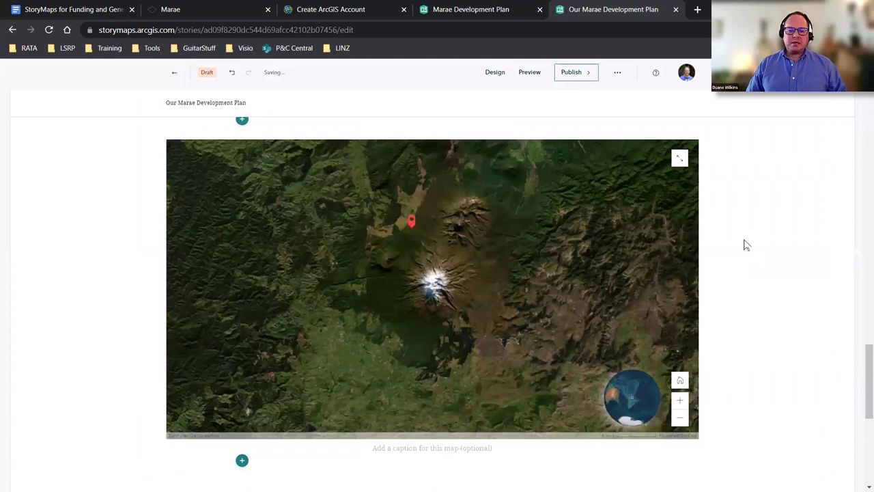
Step: Change the express map's layout to a small map floating on the right, and check its position below the description
{"action": "scroll", "coordinate": [751, 259], "scroll_direction": "down", "scroll_amount": 1}
{"action": "scroll", "coordinate": [753, 269], "scroll_direction": "up", "scroll_amount": 1}
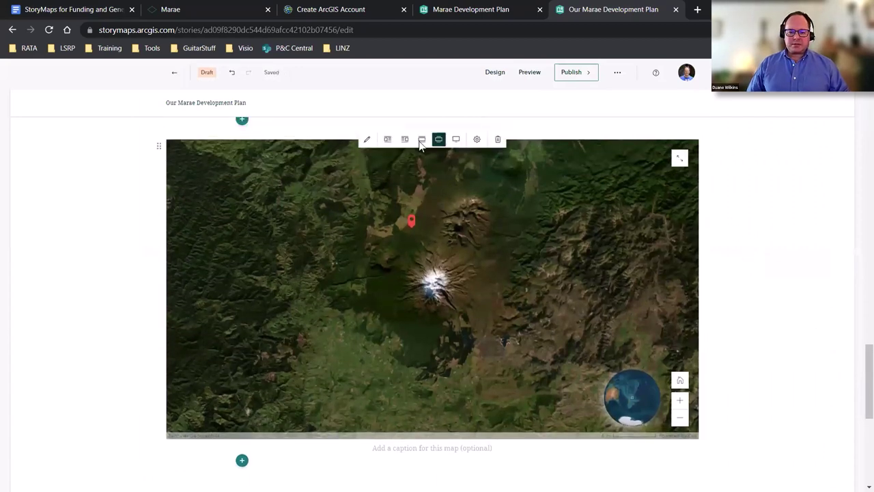
{"action": "left_click", "coordinate": [404, 140]}
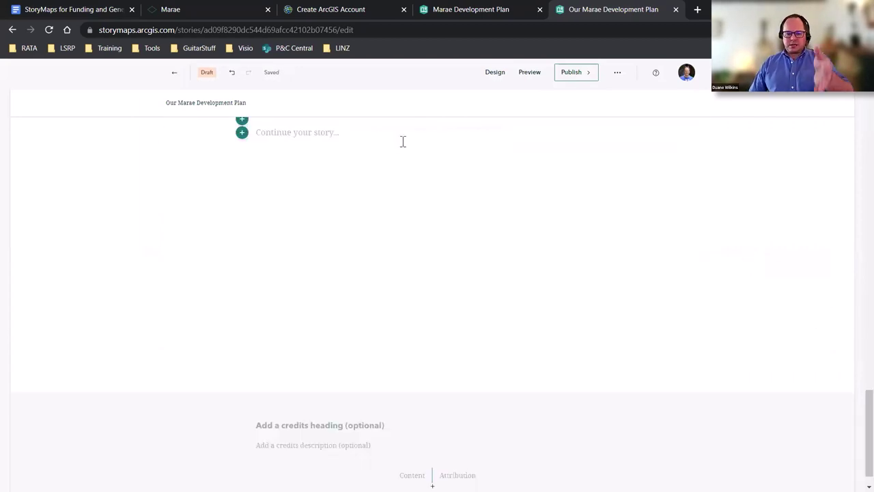
{"action": "scroll", "coordinate": [734, 297], "scroll_direction": "up", "scroll_amount": 2}
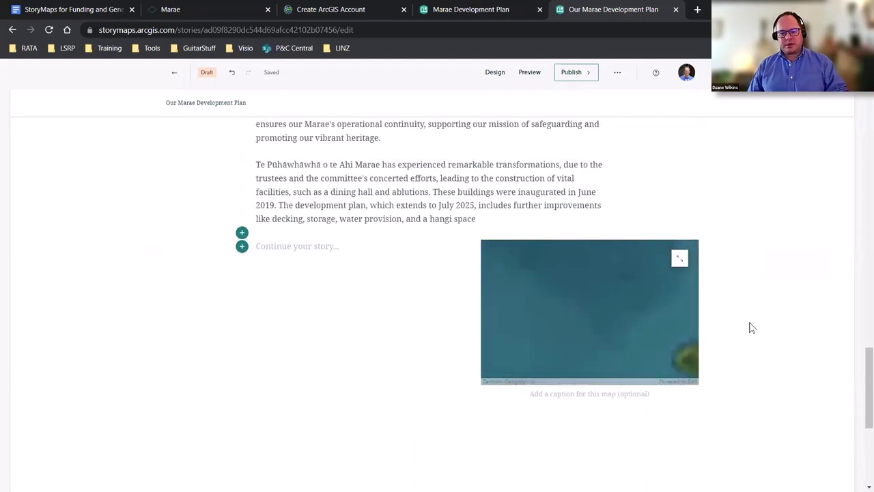
Step: Publish the story with its sharing level set to Everyone (Public), checking the group sharing choices without selecting a group
{"action": "scroll", "coordinate": [751, 333], "scroll_direction": "down", "scroll_amount": 1}
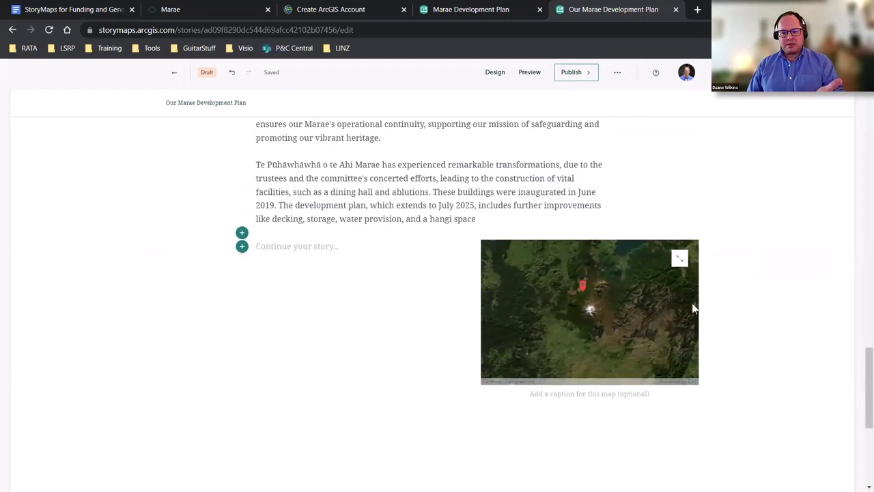
{"action": "mouse_move", "coordinate": [598, 306]}
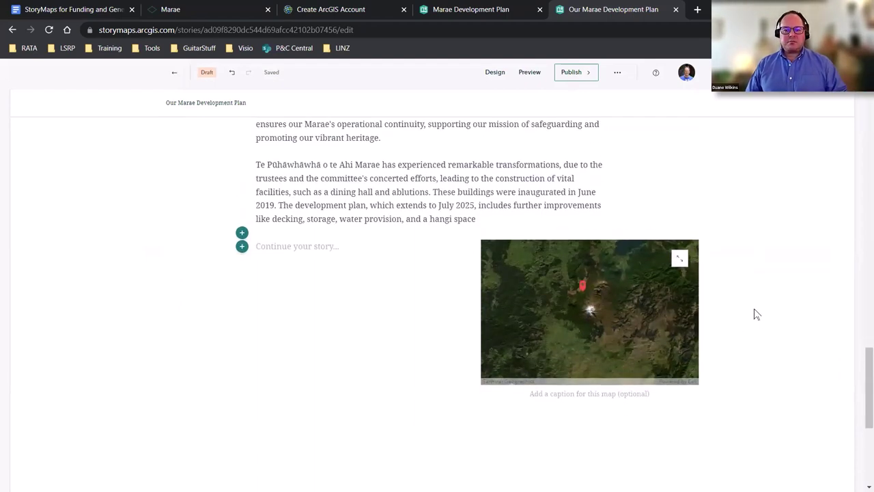
{"action": "left_click", "coordinate": [584, 74]}
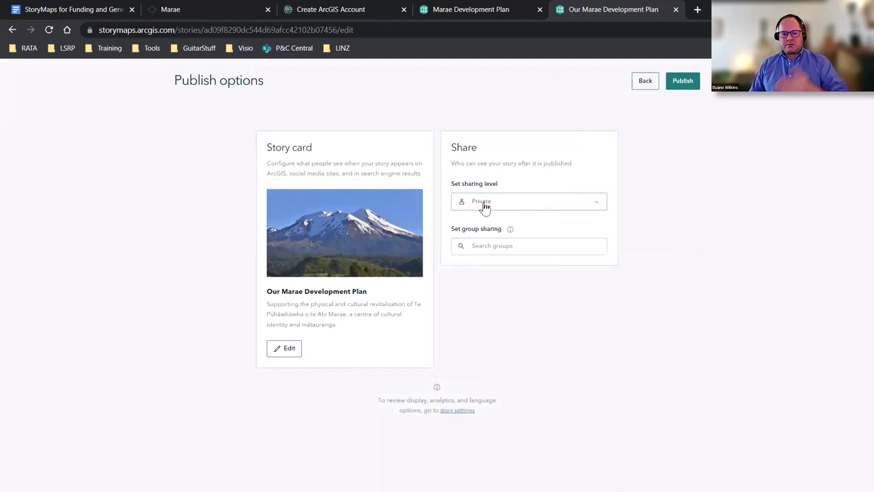
{"action": "mouse_move", "coordinate": [506, 235]}
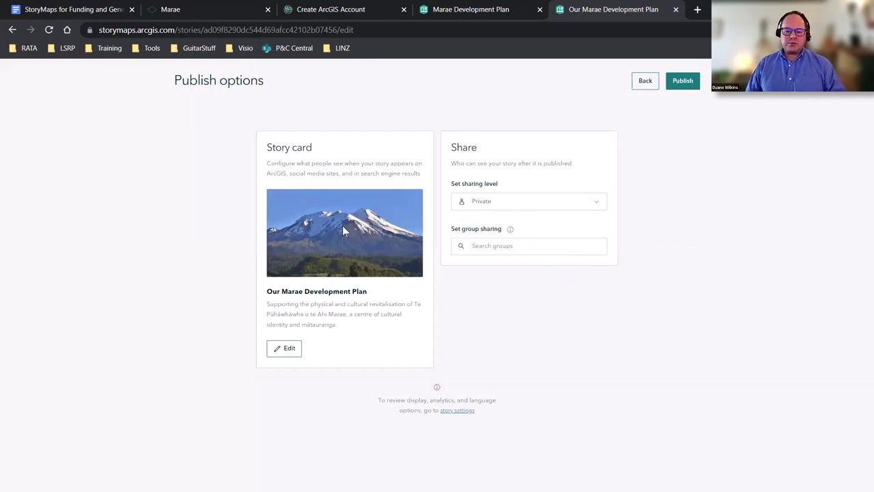
{"action": "left_click", "coordinate": [473, 247]}
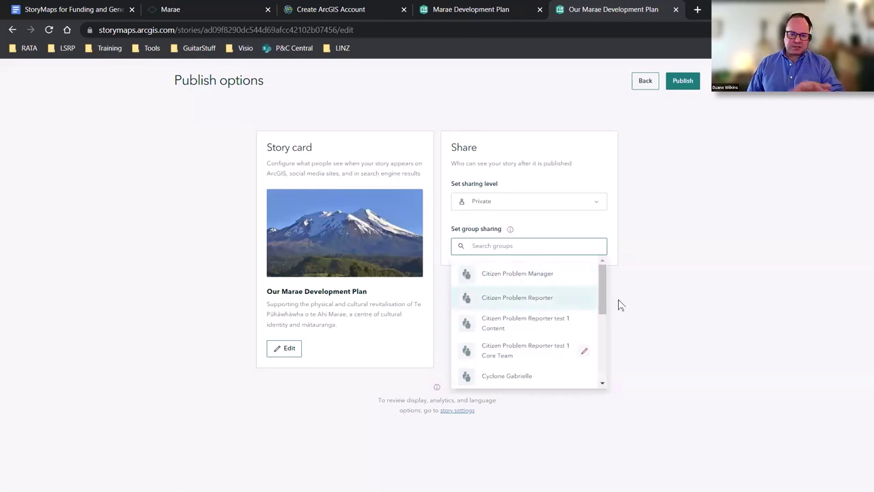
{"action": "left_click", "coordinate": [639, 252]}
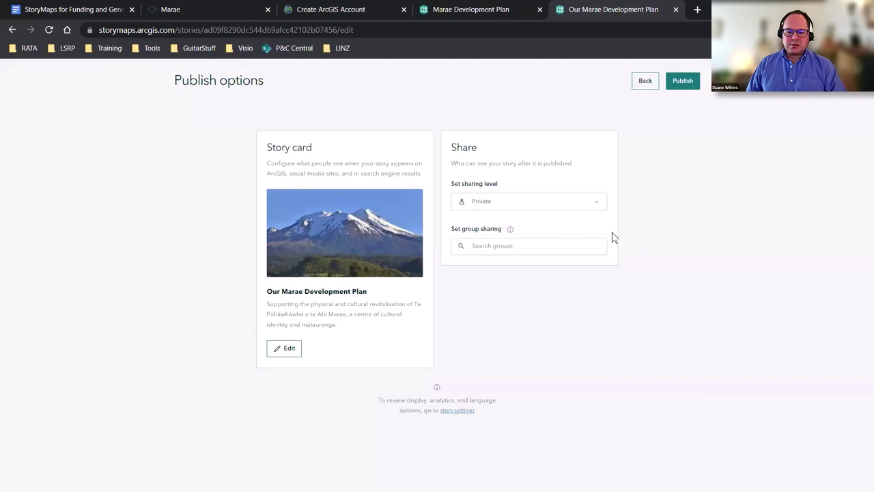
{"action": "left_click", "coordinate": [596, 203]}
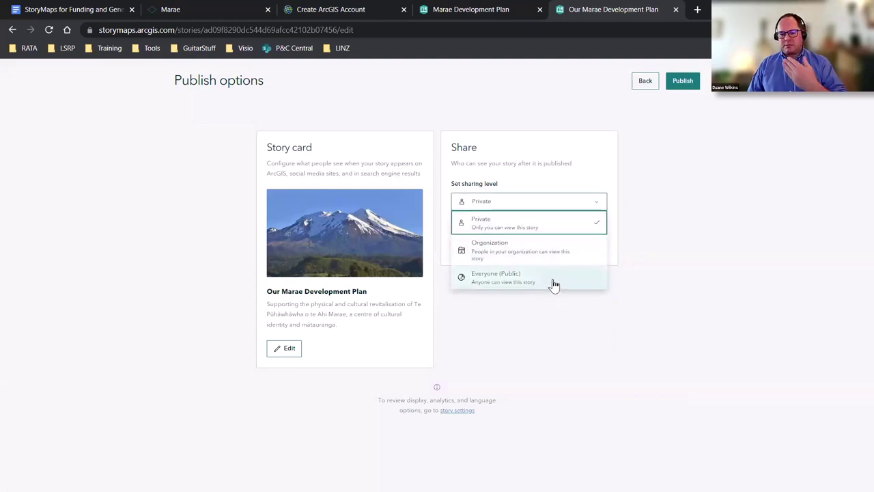
{"action": "left_click", "coordinate": [514, 281]}
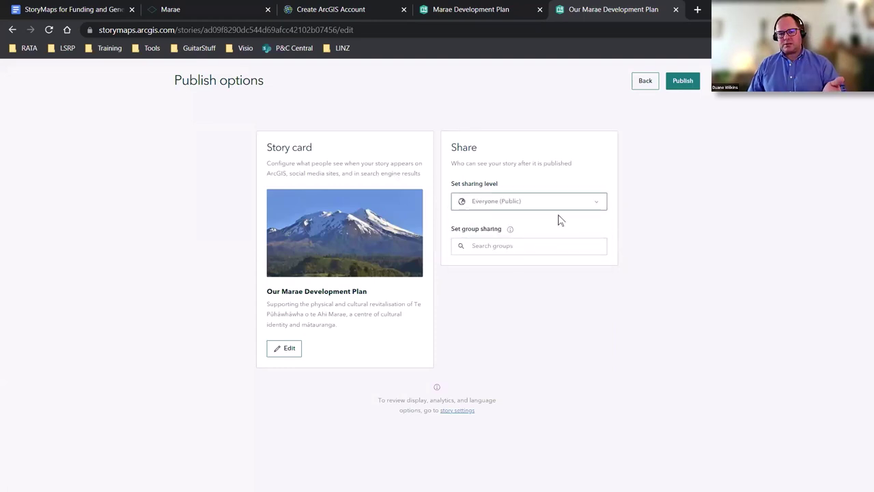
{"action": "left_click", "coordinate": [687, 87]}
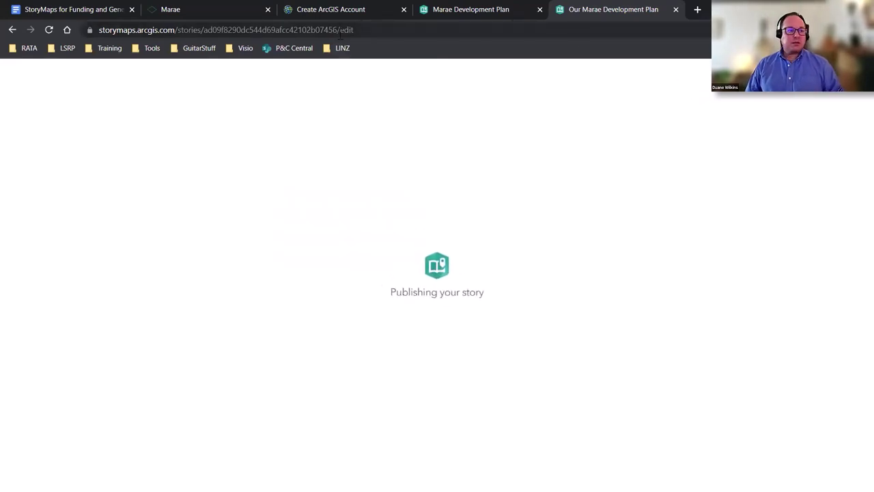
Step: Review the published story from its title and verses through the map tour to the descriptive text and express map
{"action": "left_click_drag", "start_coordinate": [339, 30], "coordinate": [102, 64]}
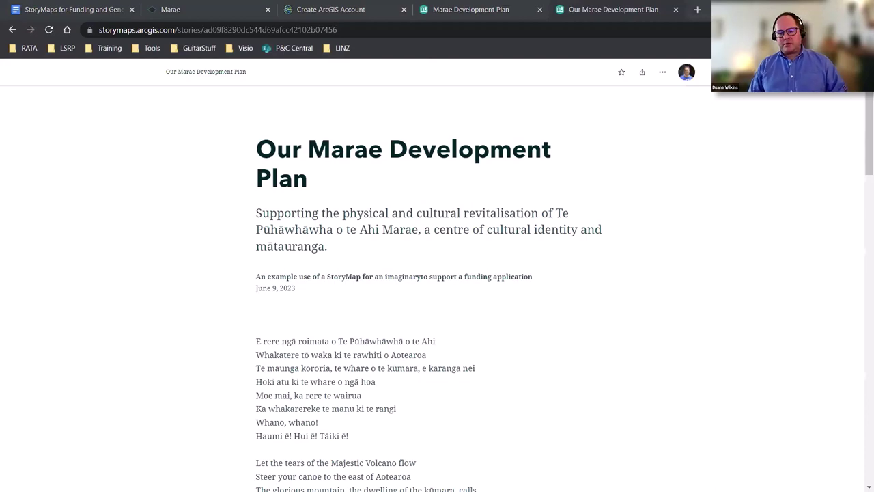
{"action": "scroll", "coordinate": [630, 287], "scroll_direction": "down", "scroll_amount": 1}
{"action": "scroll", "coordinate": [629, 287], "scroll_direction": "down", "scroll_amount": 6}
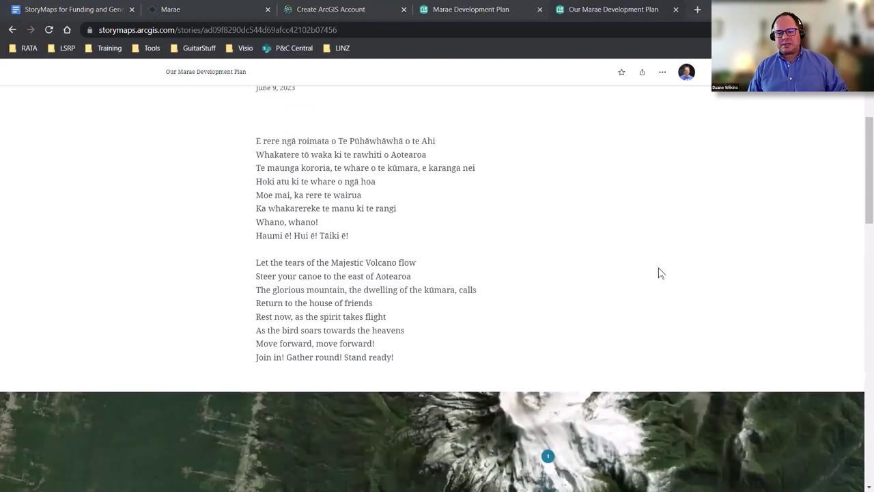
{"action": "scroll", "coordinate": [649, 263], "scroll_direction": "down", "scroll_amount": 6}
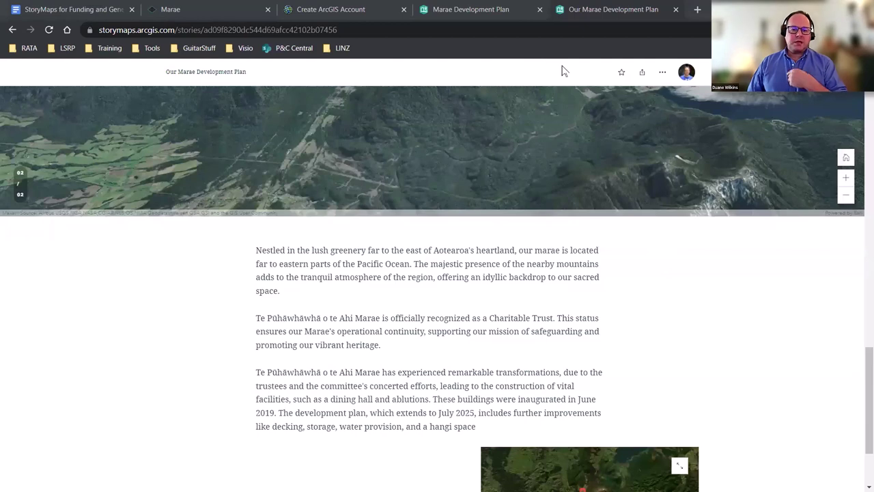
{"action": "key", "text": "ctrl+l"}
Step: Revisit the example story and the account sign-up page, and open the StoryMaps Tutorial link from the Kete for StoryMaps Google Docs document
{"action": "left_click", "coordinate": [503, 14]}
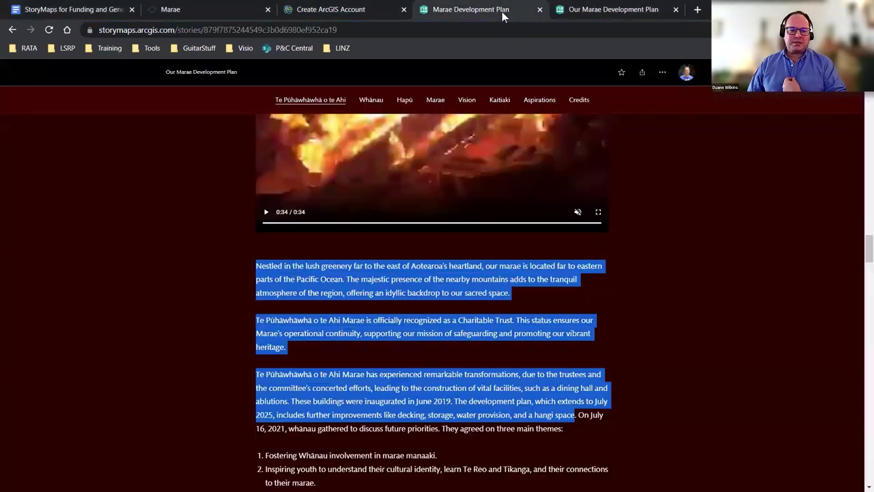
{"action": "left_click", "coordinate": [365, 13]}
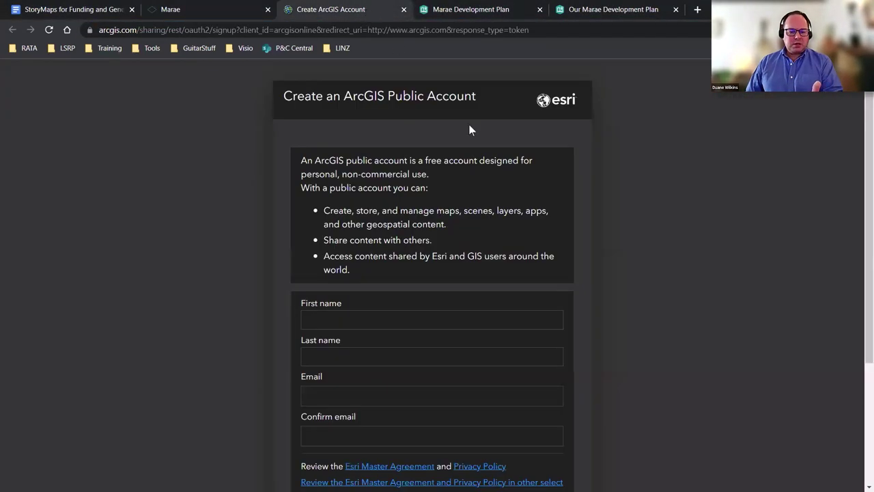
{"action": "left_click", "coordinate": [101, 12]}
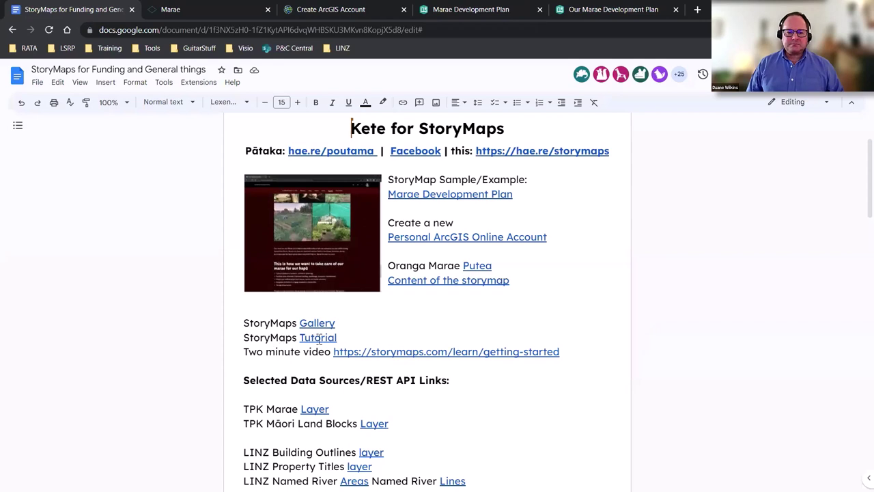
{"action": "left_click", "coordinate": [336, 352]}
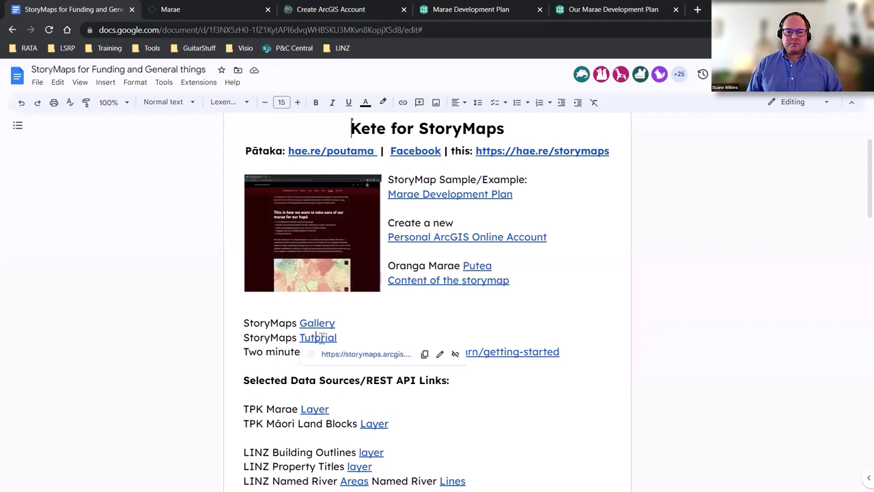
{"action": "left_click", "coordinate": [362, 355]}
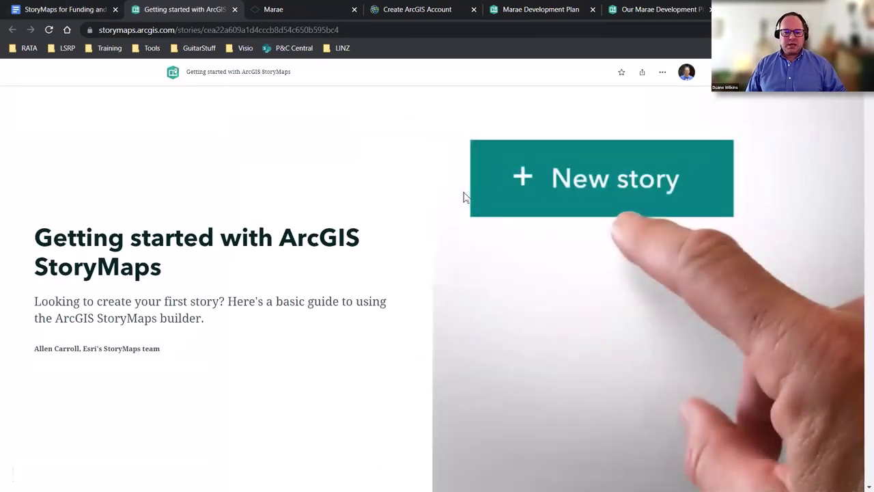
Step: Look through the Getting started with ArcGIS StoryMaps tutorial from the introduction to the start of the Make a map section
{"action": "scroll", "coordinate": [536, 236], "scroll_direction": "down", "scroll_amount": 10}
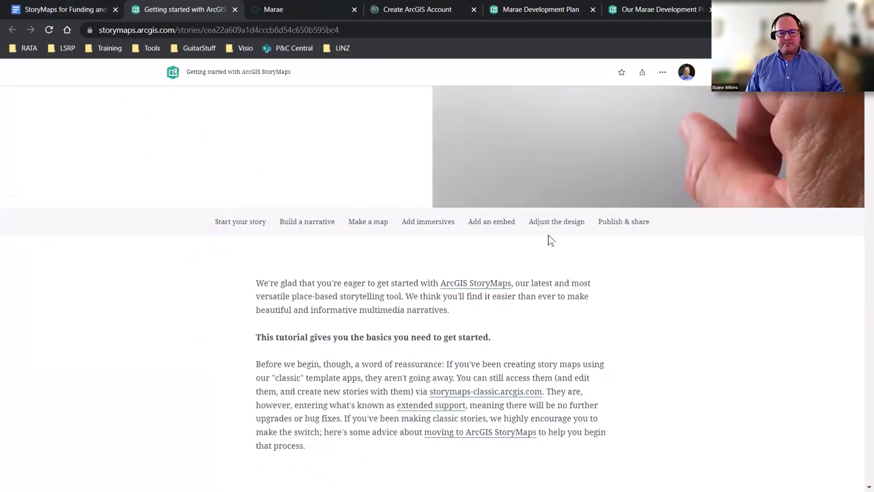
{"action": "scroll", "coordinate": [535, 222], "scroll_direction": "down", "scroll_amount": 9}
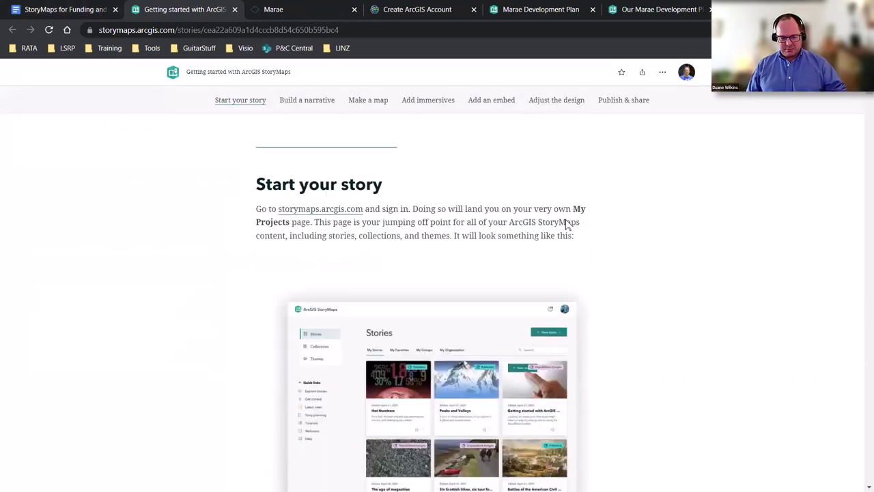
{"action": "scroll", "coordinate": [571, 222], "scroll_direction": "down", "scroll_amount": 12}
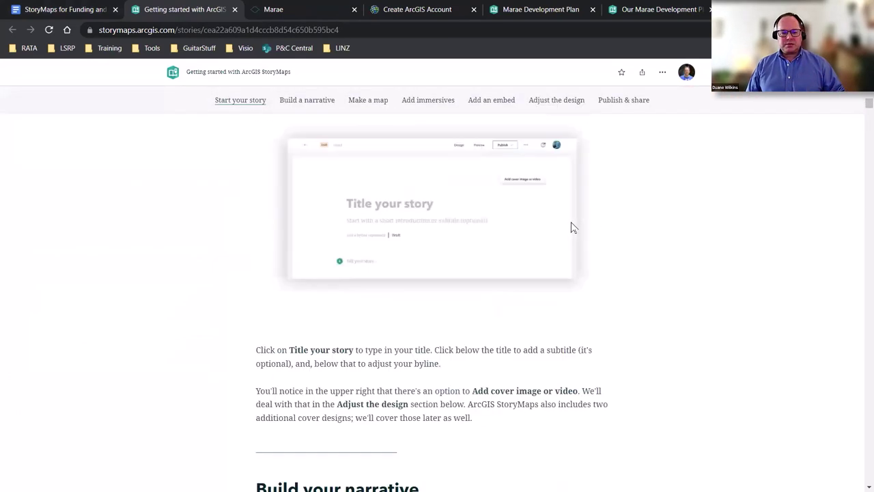
{"action": "scroll", "coordinate": [584, 226], "scroll_direction": "down", "scroll_amount": 12}
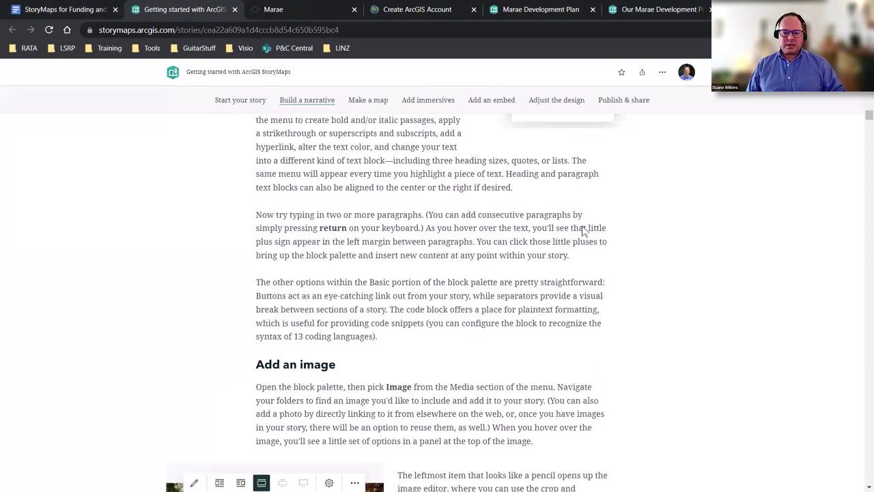
{"action": "scroll", "coordinate": [582, 225], "scroll_direction": "down", "scroll_amount": 12}
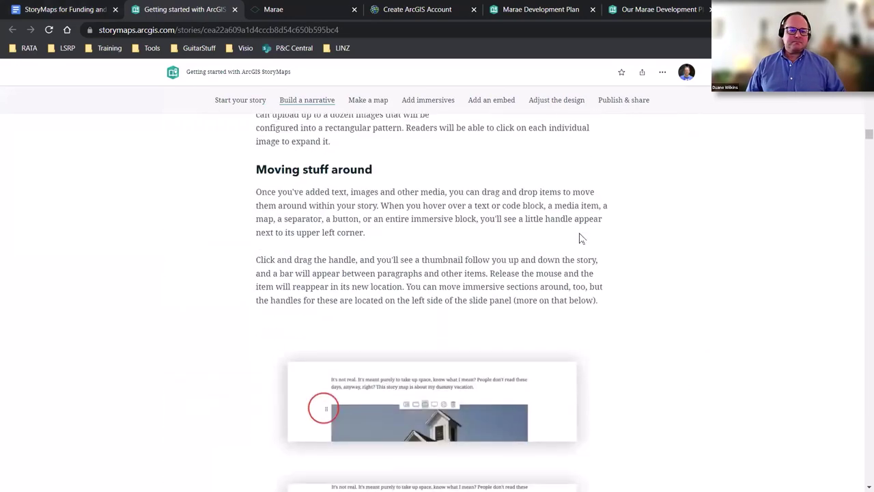
{"action": "scroll", "coordinate": [579, 229], "scroll_direction": "down", "scroll_amount": 3}
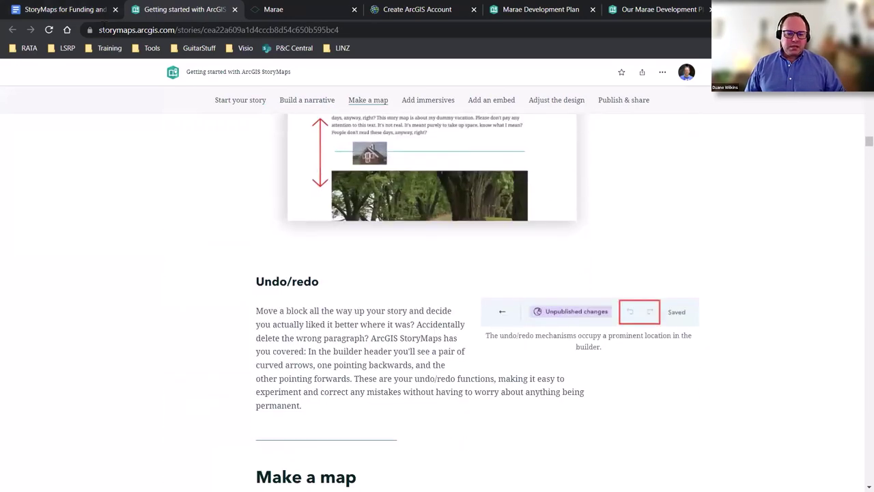
Step: Open the StoryMaps Gallery link from the Kete for StoryMaps document and browse the community example stories
{"action": "left_click", "coordinate": [91, 10]}
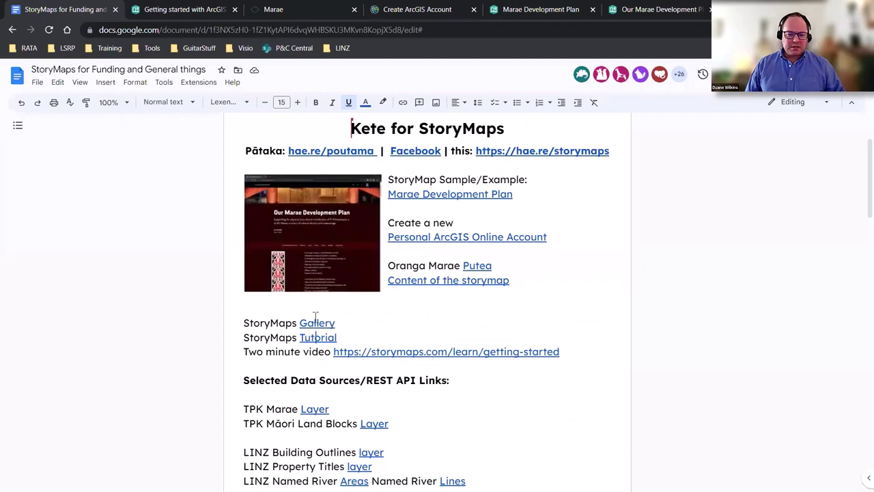
{"action": "mouse_move", "coordinate": [318, 321]}
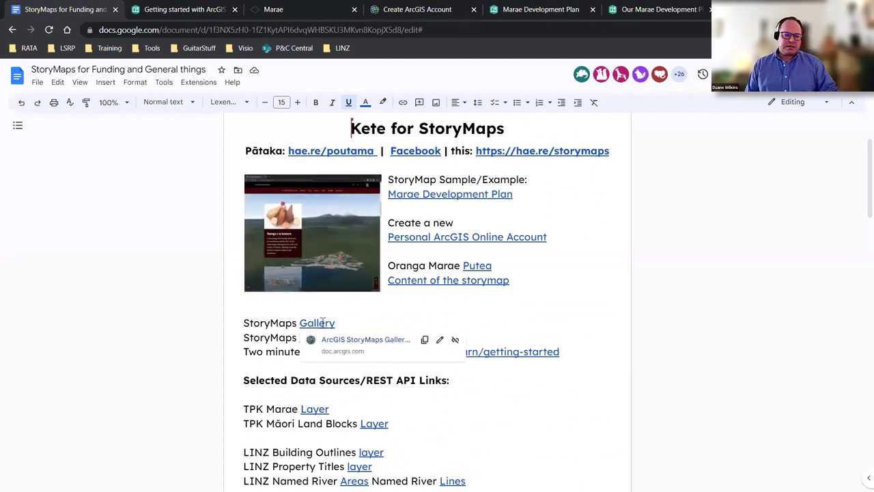
{"action": "left_click", "coordinate": [367, 340]}
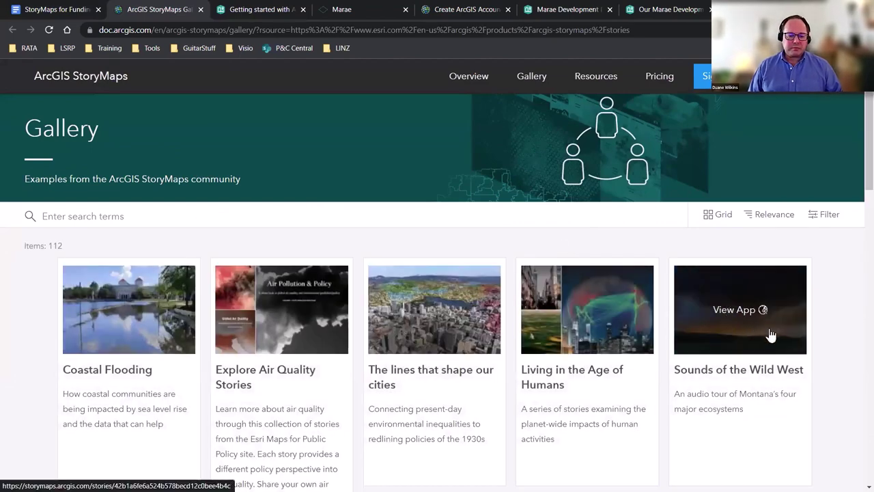
{"action": "scroll", "coordinate": [771, 334], "scroll_direction": "down", "scroll_amount": 1}
{"action": "scroll", "coordinate": [817, 301], "scroll_direction": "down", "scroll_amount": 3}
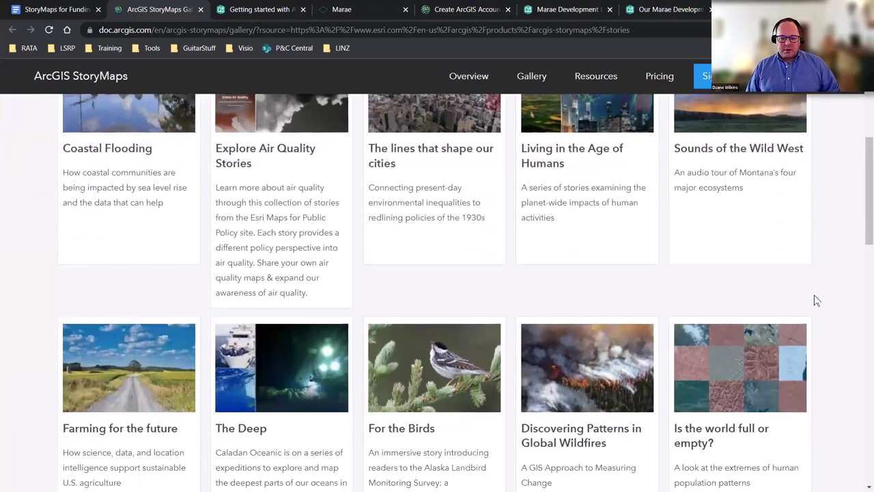
{"action": "scroll", "coordinate": [816, 301], "scroll_direction": "down", "scroll_amount": 1}
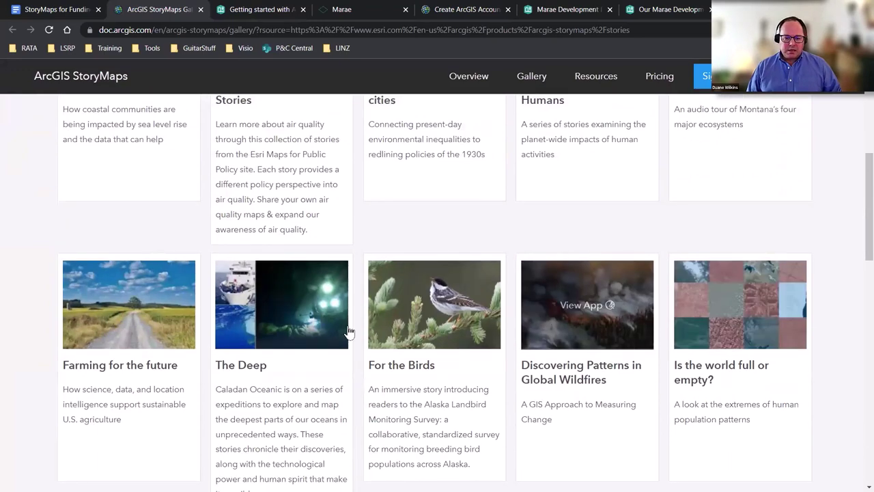
{"action": "scroll", "coordinate": [552, 279], "scroll_direction": "down", "scroll_amount": 4}
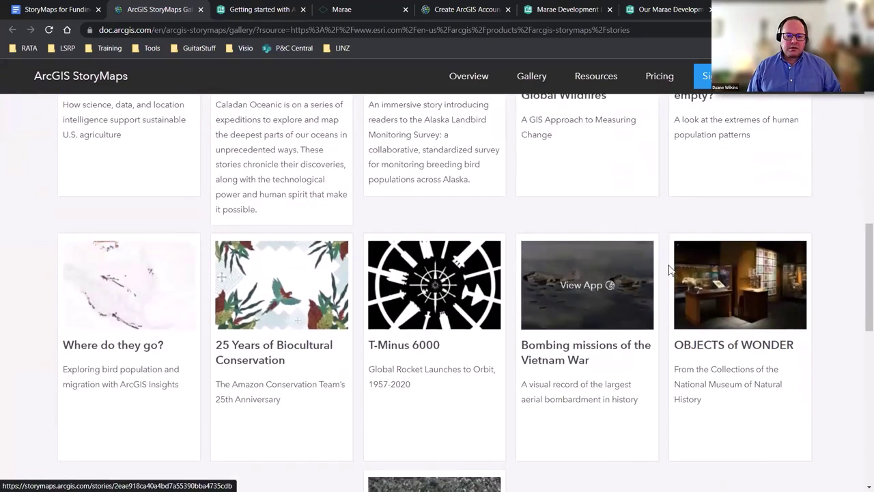
{"action": "scroll", "coordinate": [668, 271], "scroll_direction": "down", "scroll_amount": 3}
{"action": "scroll", "coordinate": [652, 332], "scroll_direction": "up", "scroll_amount": 7}
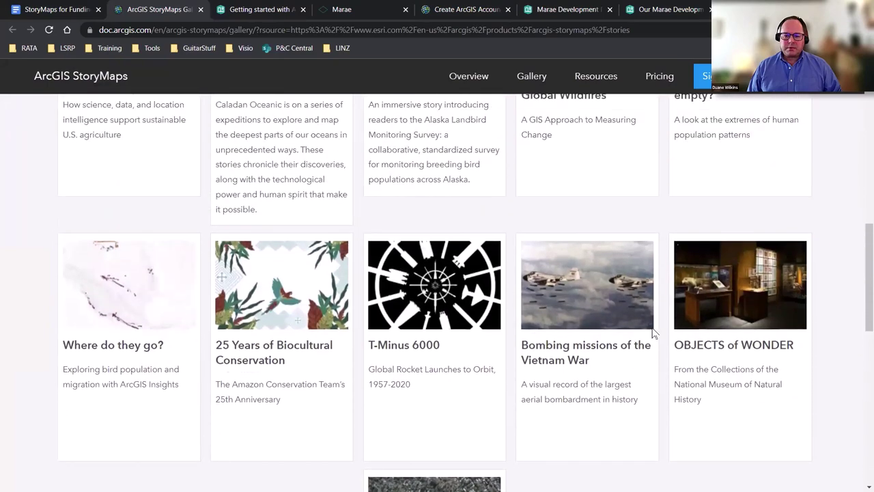
{"action": "scroll", "coordinate": [654, 333], "scroll_direction": "up", "scroll_amount": 5}
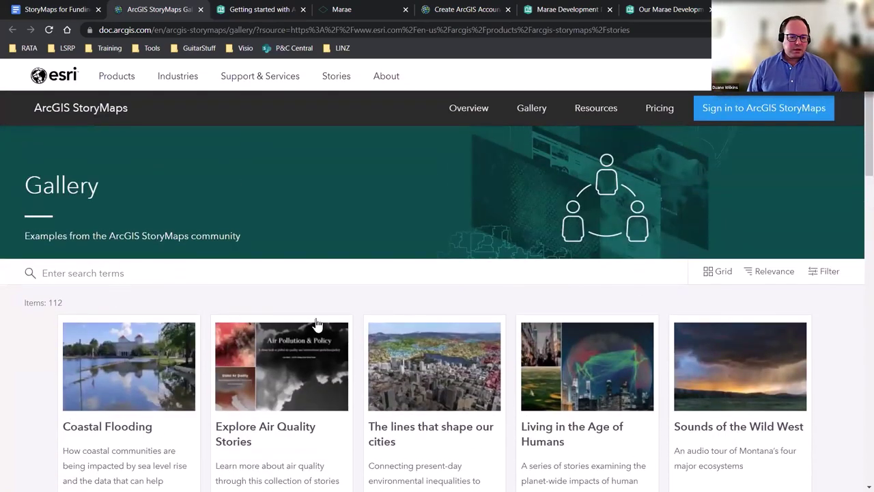
Step: Filter the gallery by the Features category and look over its subcategories and matching stories
{"action": "left_click", "coordinate": [824, 271]}
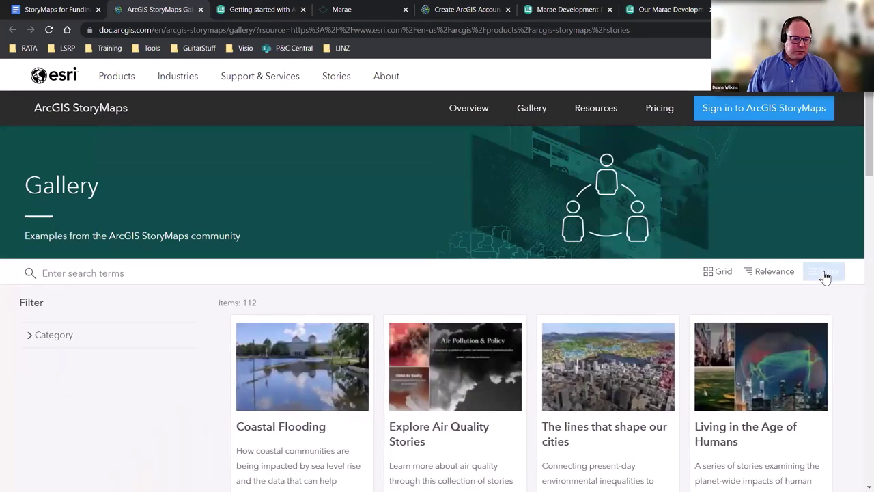
{"action": "left_click", "coordinate": [30, 336]}
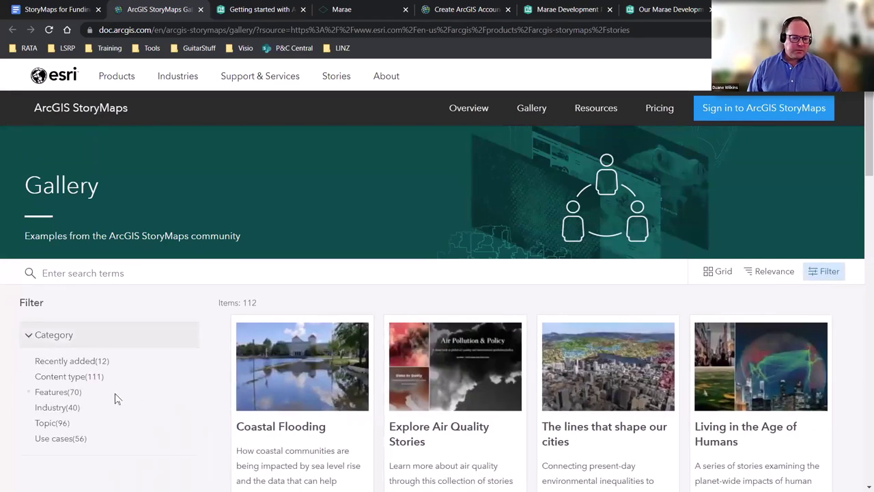
{"action": "left_click", "coordinate": [68, 394]}
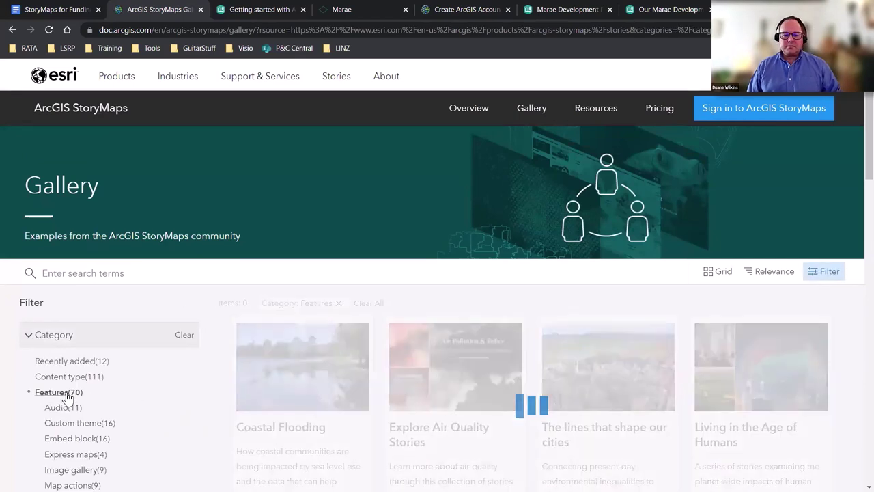
{"action": "scroll", "coordinate": [113, 402], "scroll_direction": "down", "scroll_amount": 2}
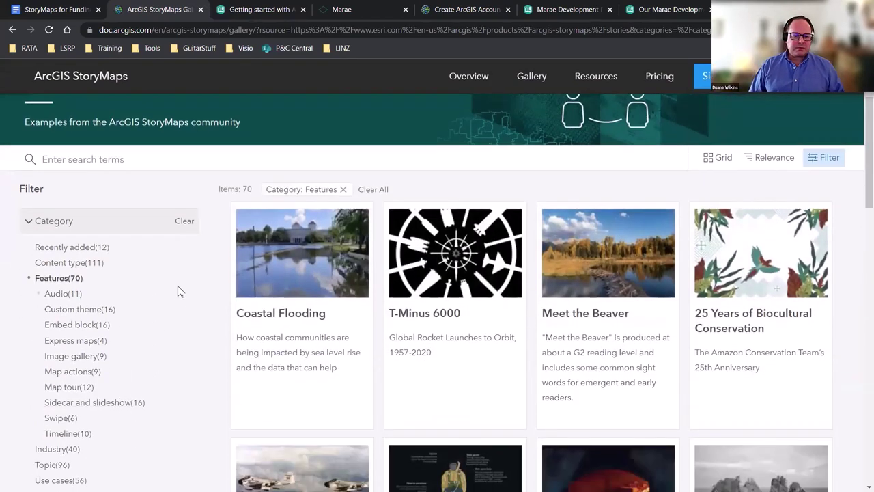
Step: Look over the remaining gallery filter categories, and revisit the Create ArcGIS Account and Getting started with ArcGIS StoryMaps pages
{"action": "scroll", "coordinate": [110, 404], "scroll_direction": "down", "scroll_amount": 1}
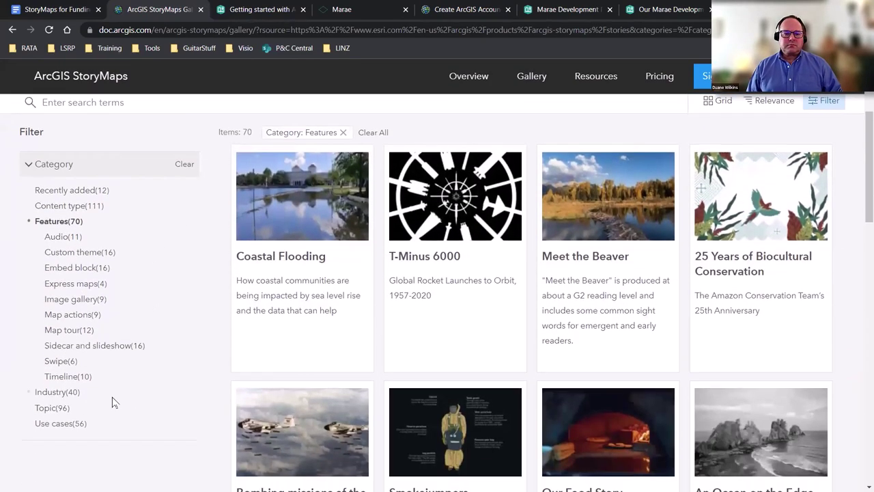
{"action": "left_click", "coordinate": [456, 8]}
{"action": "left_click", "coordinate": [144, 12]}
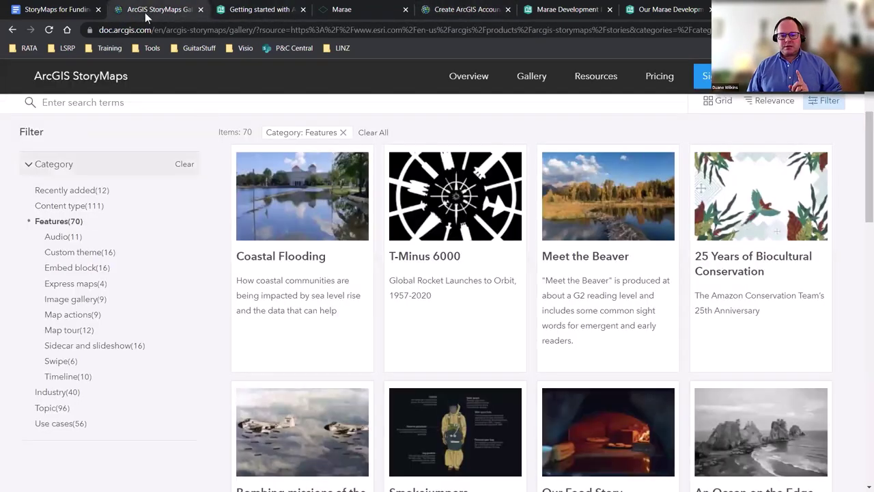
{"action": "left_click", "coordinate": [276, 13]}
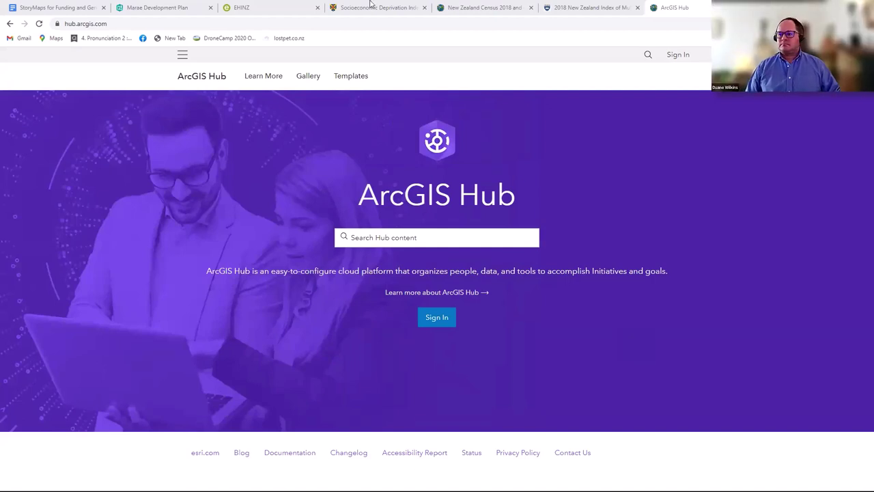
Step: Switch to the University of Otago Socioeconomic Deprivation Indexes page and look through it down to the NZDep and IMD comparison video
{"action": "mouse_move", "coordinate": [371, 4]}
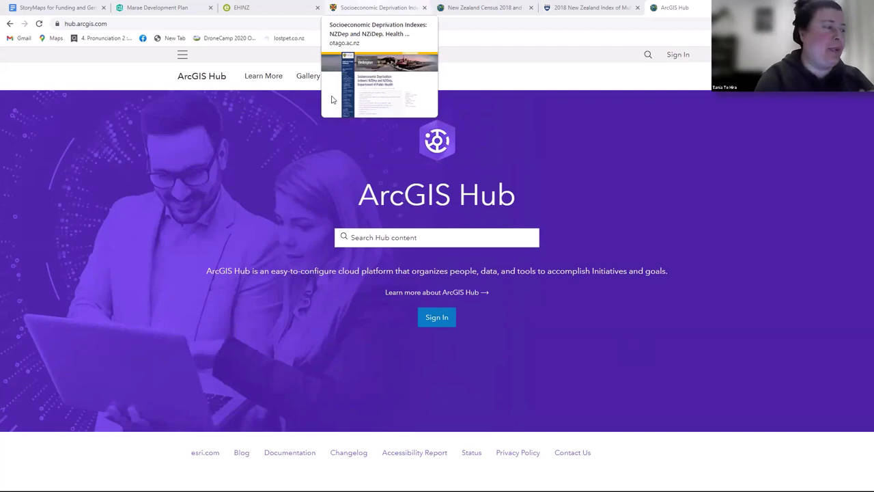
{"action": "left_click", "coordinate": [370, 5]}
{"action": "mouse_move", "coordinate": [468, 7]}
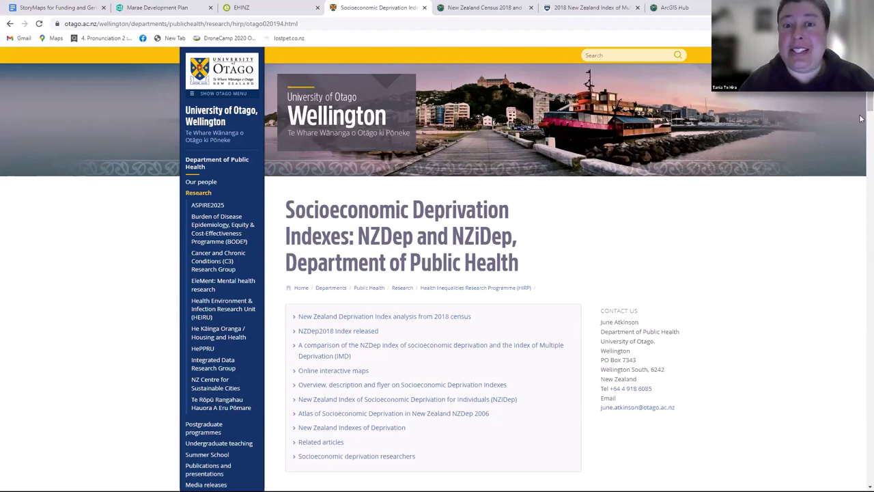
{"action": "scroll", "coordinate": [861, 103], "scroll_direction": "down", "scroll_amount": 2}
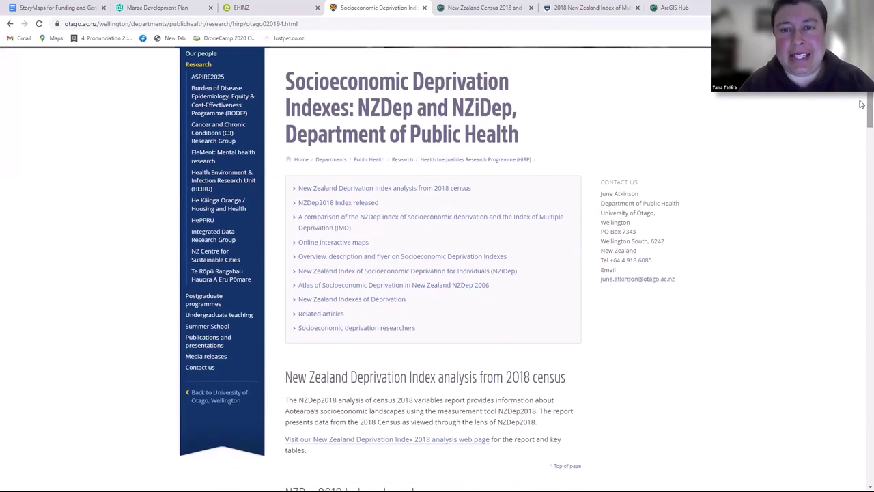
{"action": "scroll", "coordinate": [861, 106], "scroll_direction": "down", "scroll_amount": 2}
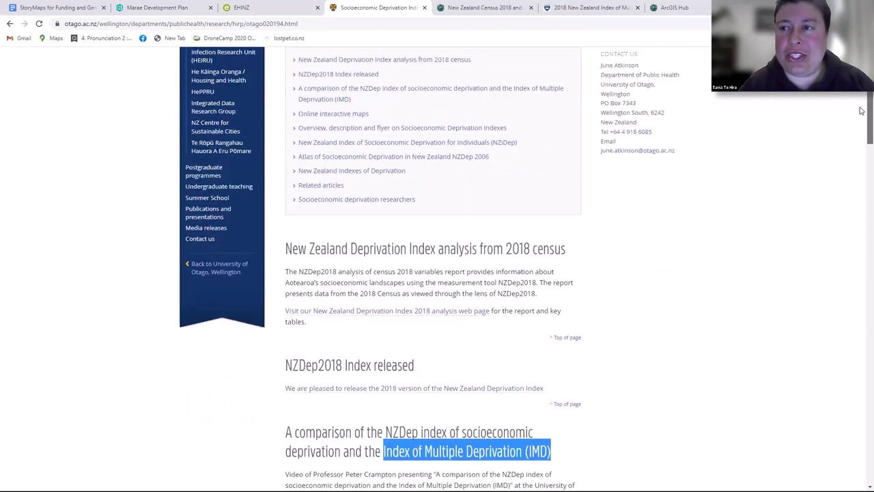
{"action": "scroll", "coordinate": [861, 109], "scroll_direction": "up", "scroll_amount": 2}
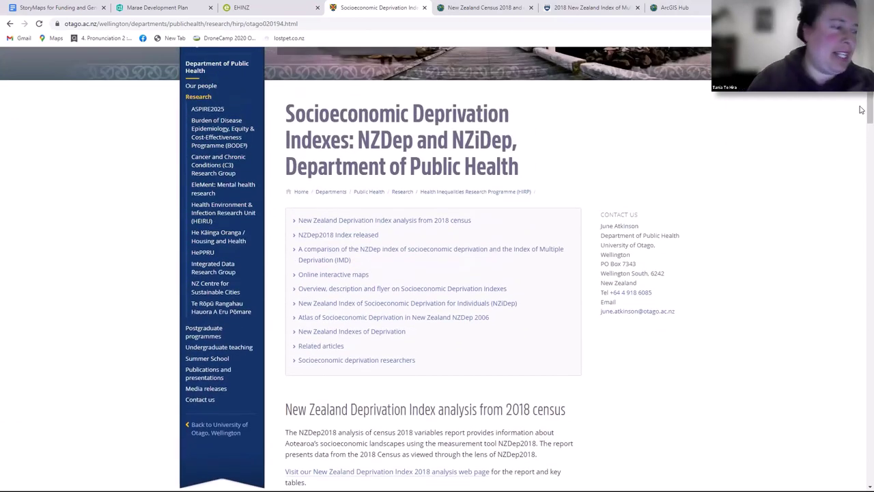
{"action": "scroll", "coordinate": [861, 131], "scroll_direction": "down", "scroll_amount": 3}
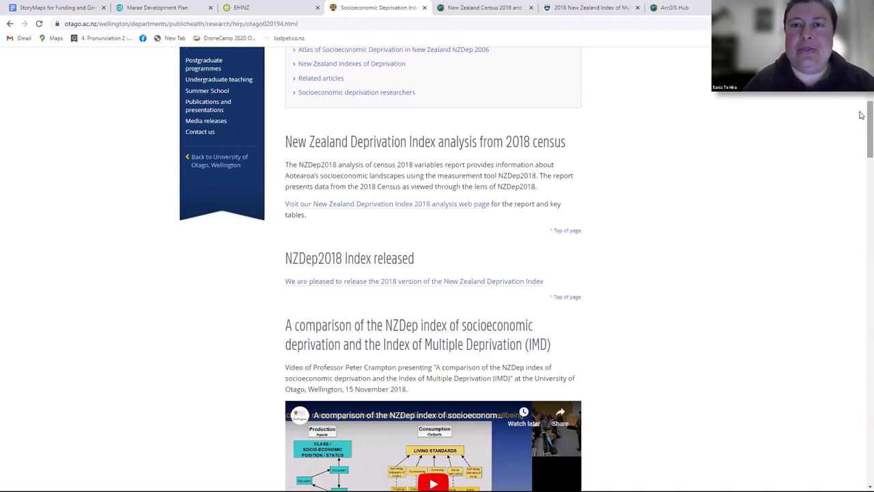
{"action": "scroll", "coordinate": [861, 146], "scroll_direction": "down", "scroll_amount": 3}
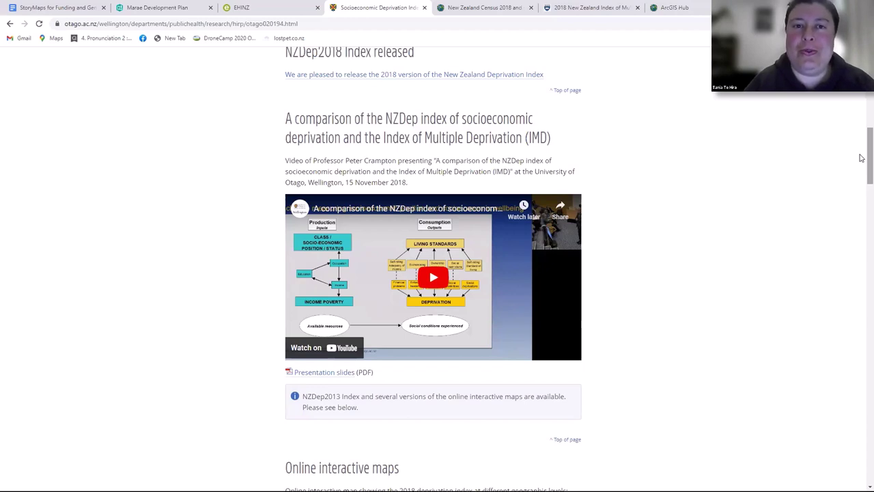
Step: On the New Zealand Census 2018 and deprivation index map, examine the Colville area's attributes down to its deprivation index and tenure fields
{"action": "left_click", "coordinate": [494, 7]}
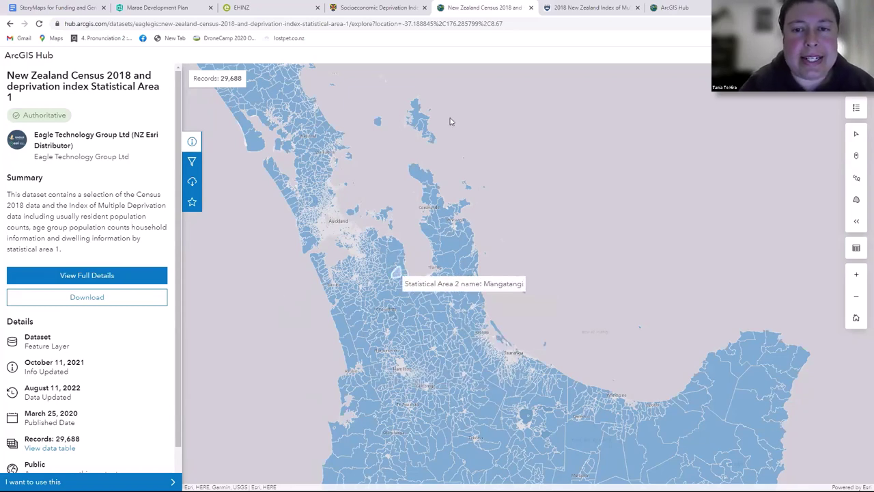
{"action": "left_click", "coordinate": [420, 176]}
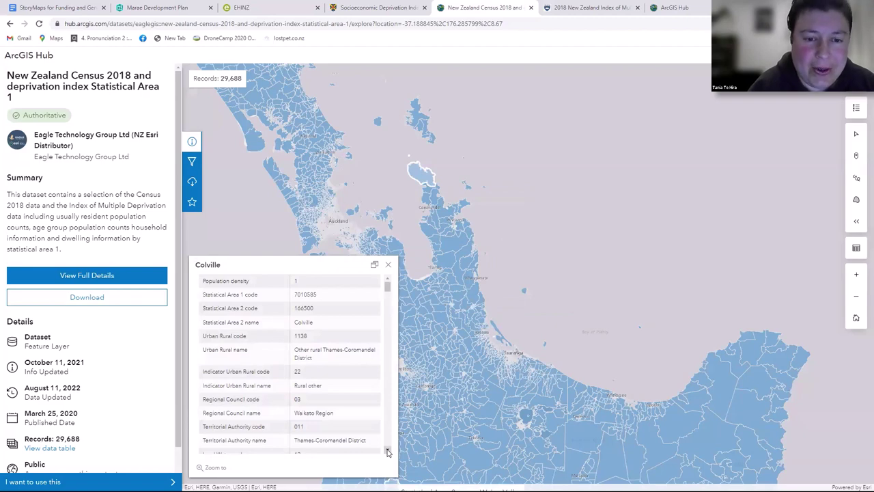
{"action": "left_click", "coordinate": [387, 452]}
{"action": "left_click", "coordinate": [387, 452]}
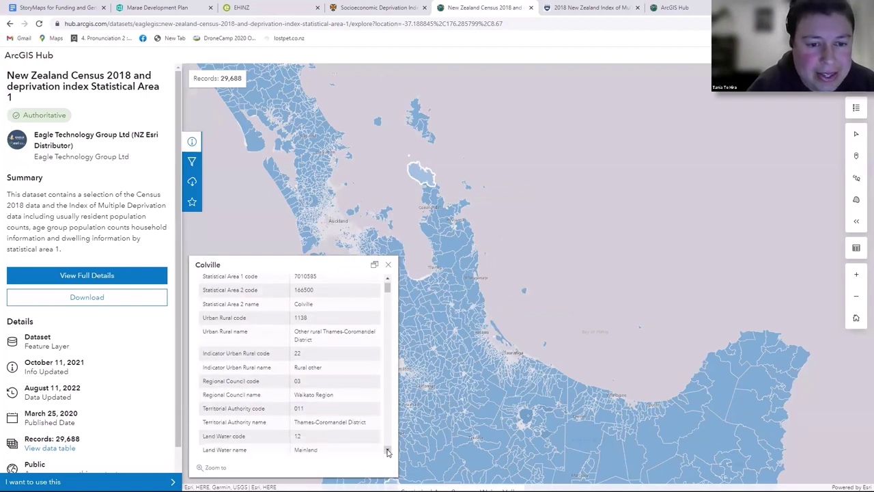
{"action": "left_click", "coordinate": [387, 452]}
{"action": "left_click", "coordinate": [387, 452]}
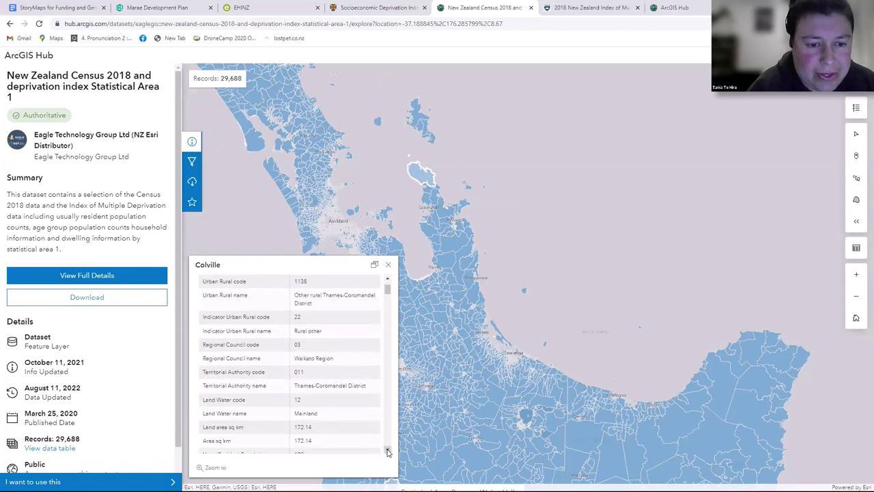
{"action": "left_click", "coordinate": [387, 452]}
{"action": "left_click", "coordinate": [387, 452]}
{"action": "left_click", "coordinate": [387, 452]}
{"action": "left_click", "coordinate": [387, 452]}
{"action": "left_click", "coordinate": [387, 452]}
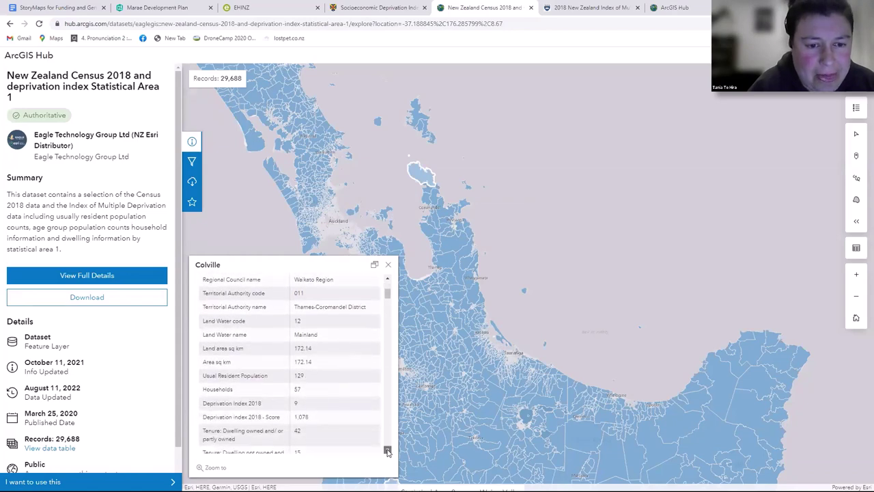
{"action": "left_click", "coordinate": [387, 452]}
{"action": "left_click", "coordinate": [387, 452]}
{"action": "left_click", "coordinate": [387, 452]}
{"action": "left_click", "coordinate": [387, 452]}
{"action": "left_click", "coordinate": [387, 452]}
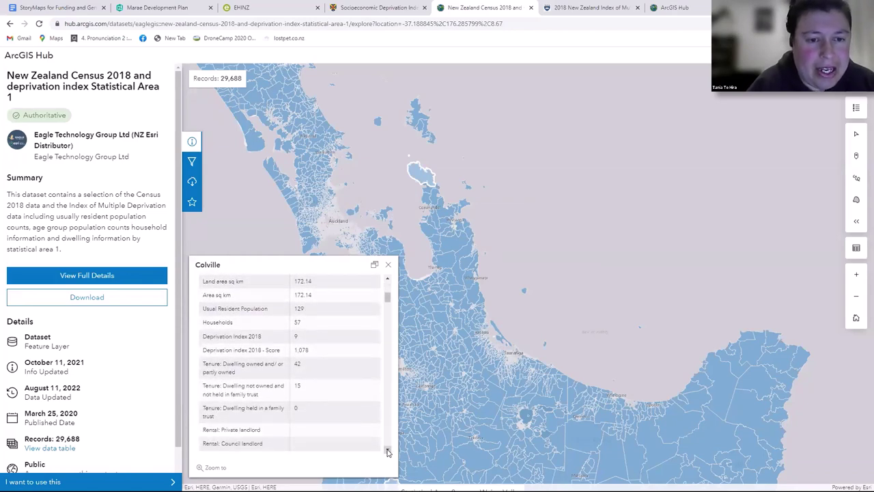
{"action": "left_click", "coordinate": [388, 452]}
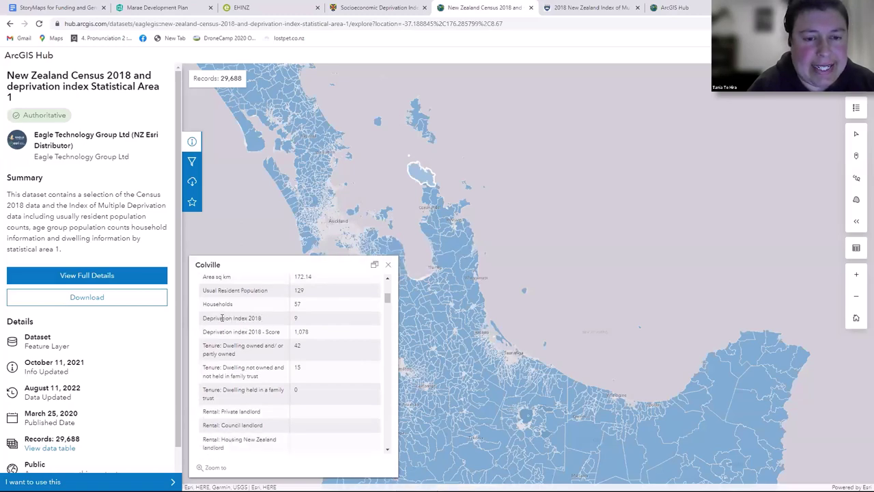
{"action": "left_click", "coordinate": [389, 266]}
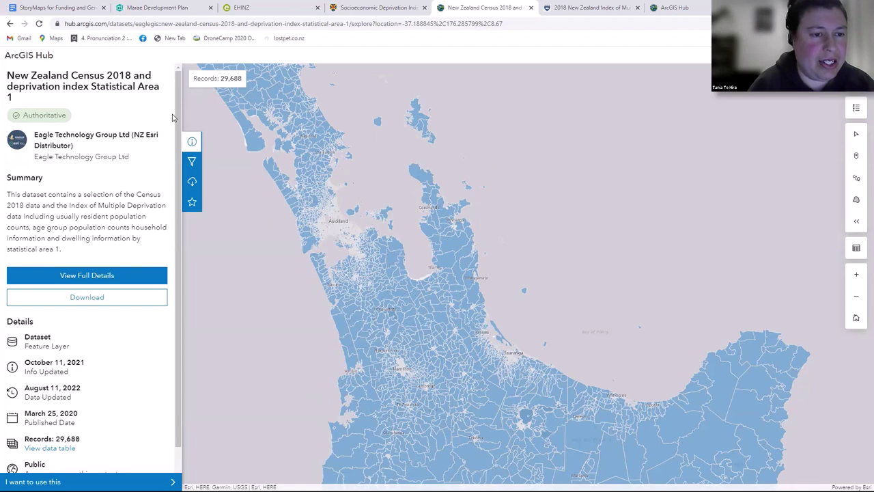
Step: Look over the census and deprivation index dataset's details, and review the file formats offered in its download options
{"action": "scroll", "coordinate": [179, 127], "scroll_direction": "down", "scroll_amount": 1}
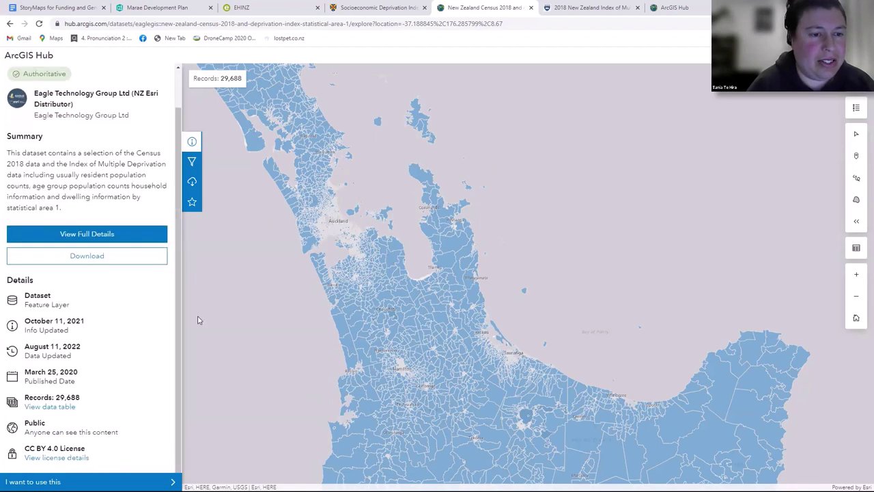
{"action": "left_click", "coordinate": [88, 257]}
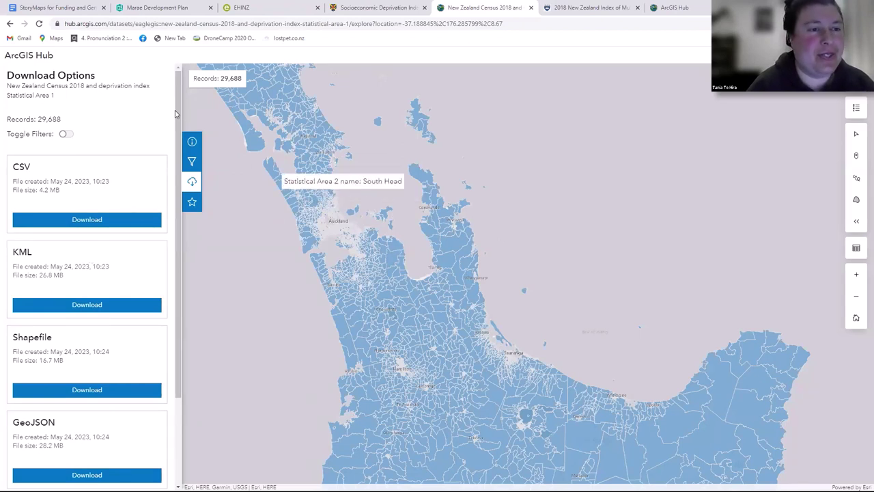
{"action": "left_click_drag", "start_coordinate": [176, 115], "coordinate": [173, 179]}
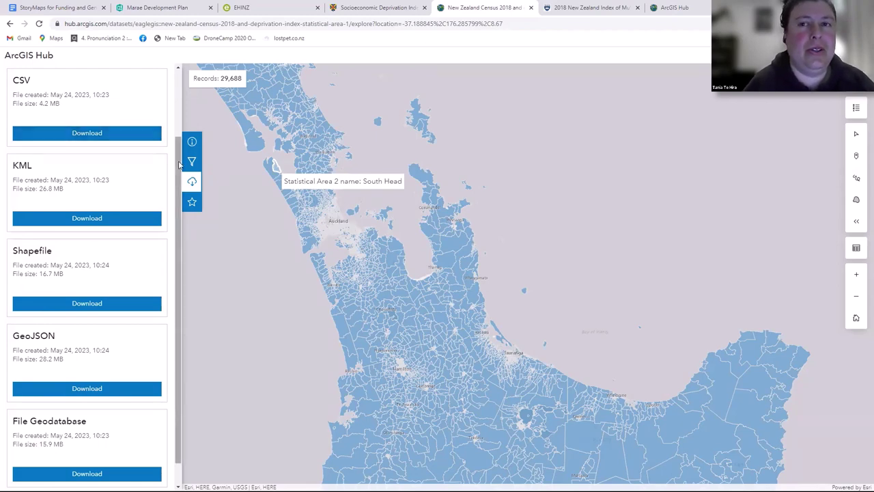
{"action": "left_click_drag", "start_coordinate": [179, 164], "coordinate": [180, 78]}
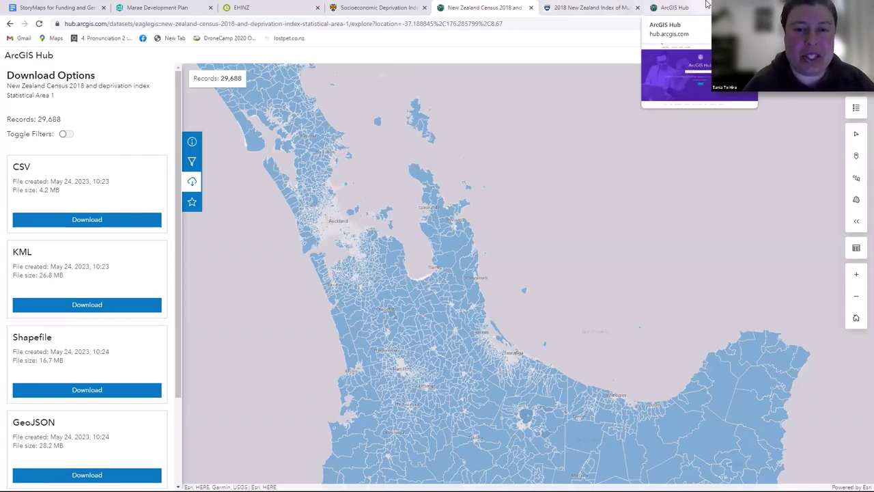
Step: Search ArcGIS Hub for "statistical area 1" and open the New Zealand Census 2018 and deprivation index Statistical Area 1 dataset from the results
{"action": "left_click", "coordinate": [706, 5]}
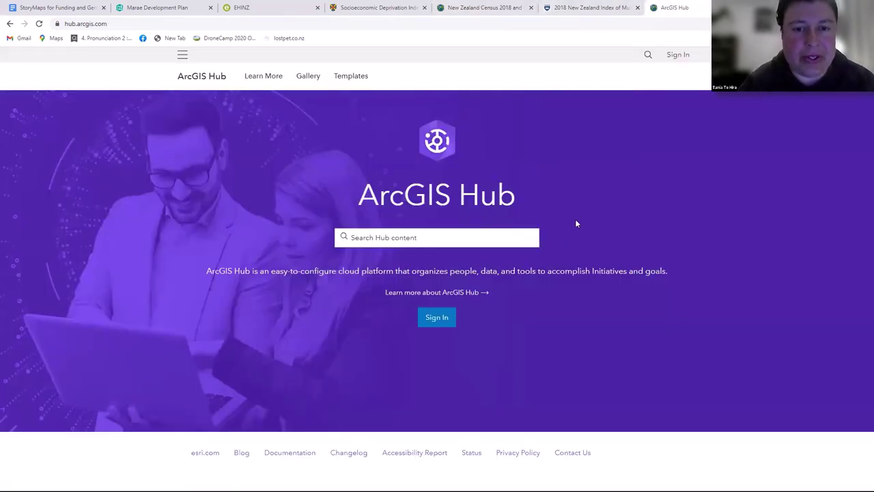
{"action": "left_click", "coordinate": [417, 239]}
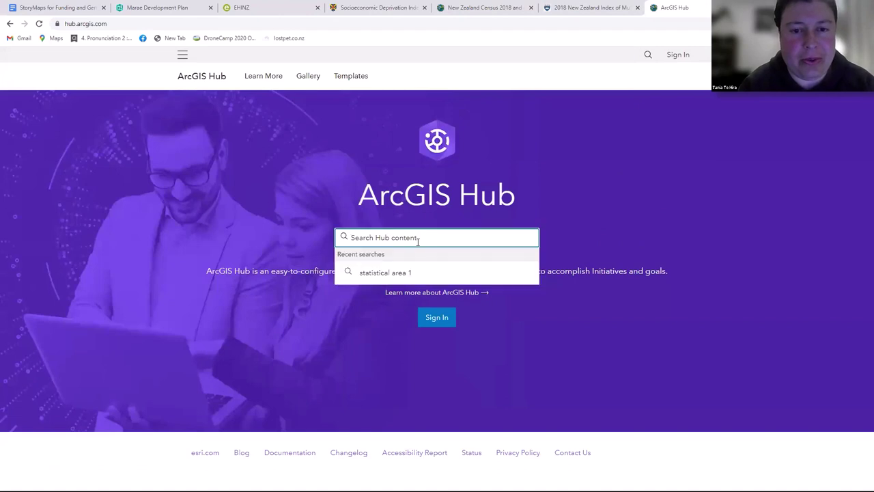
{"action": "left_click", "coordinate": [407, 273]}
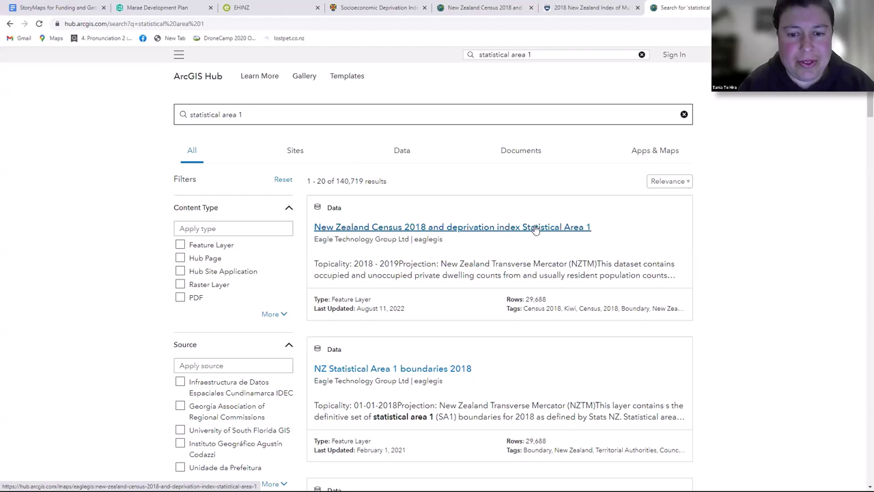
{"action": "scroll", "coordinate": [861, 102], "scroll_direction": "down", "scroll_amount": 2}
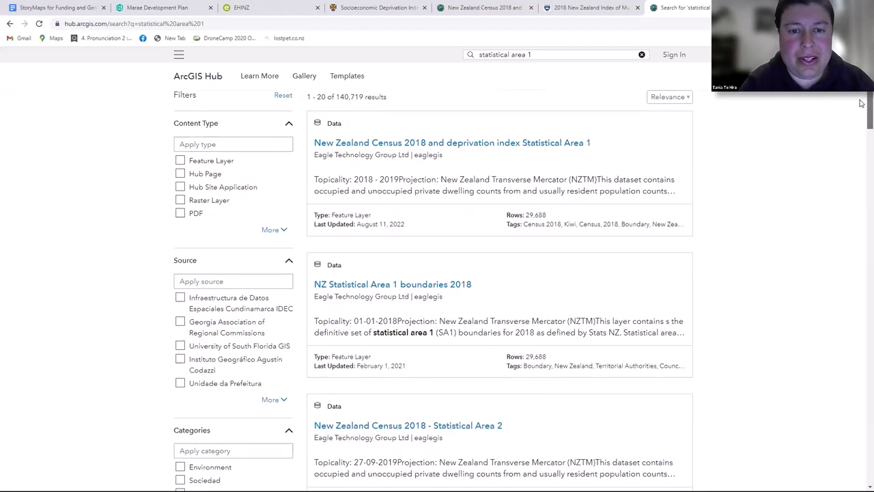
{"action": "scroll", "coordinate": [861, 102], "scroll_direction": "down", "scroll_amount": 1}
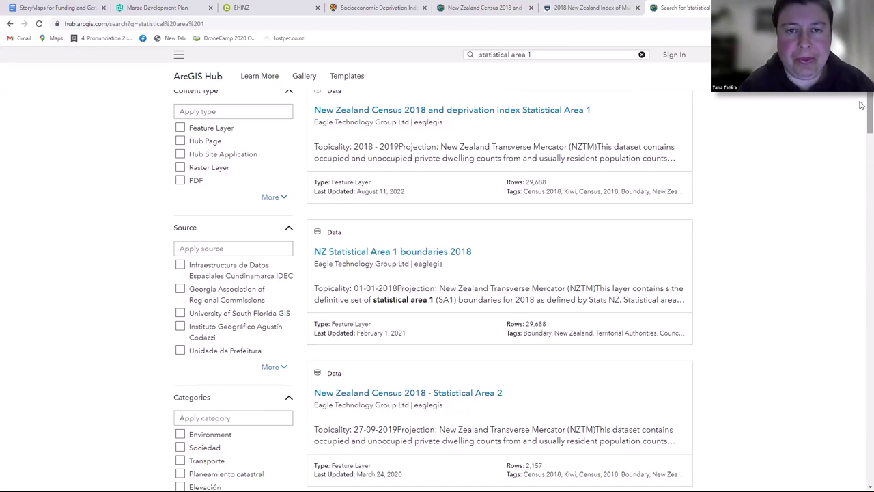
{"action": "scroll", "coordinate": [861, 102], "scroll_direction": "down", "scroll_amount": 4}
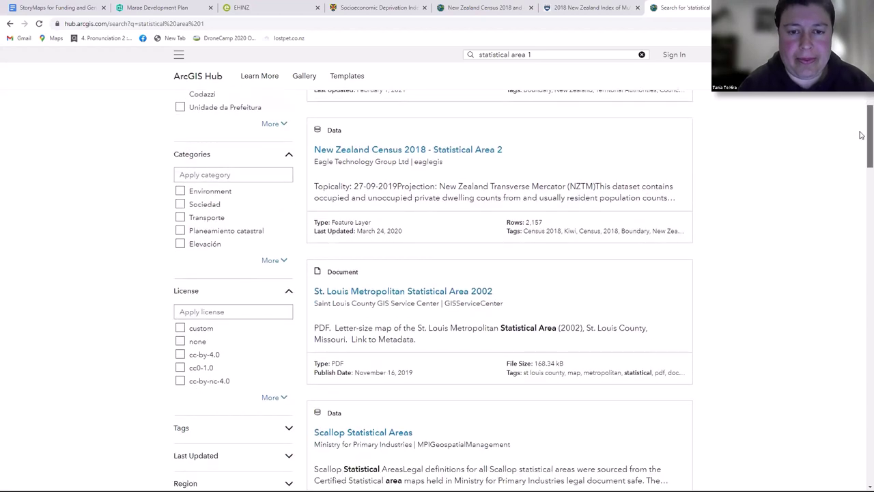
{"action": "scroll", "coordinate": [861, 102], "scroll_direction": "up", "scroll_amount": 6}
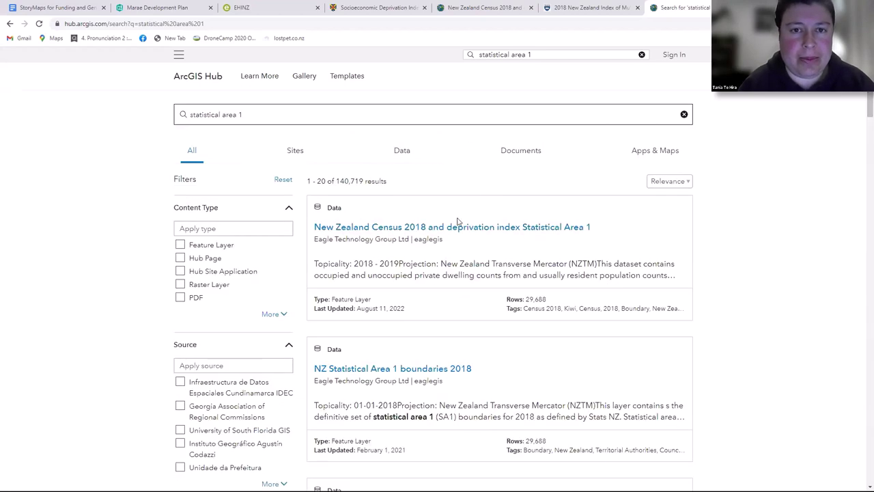
{"action": "left_click", "coordinate": [452, 233]}
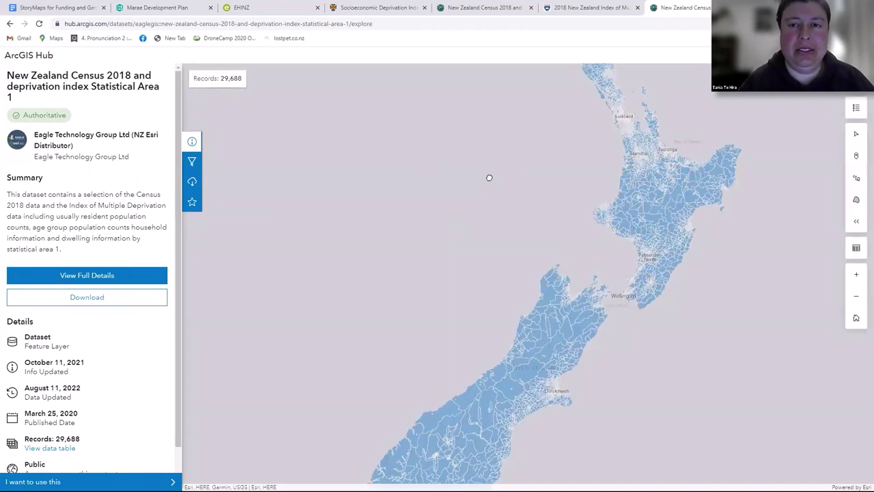
{"action": "mouse_move", "coordinate": [488, 178]}
{"action": "left_mouse_down"}
{"action": "mouse_move", "coordinate": [442, 197]}
{"action": "mouse_move", "coordinate": [472, 181]}
{"action": "left_mouse_up"}
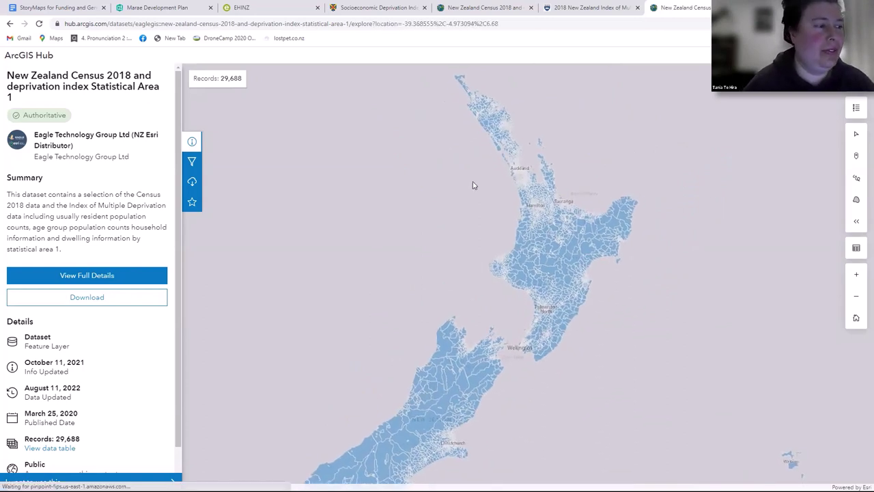